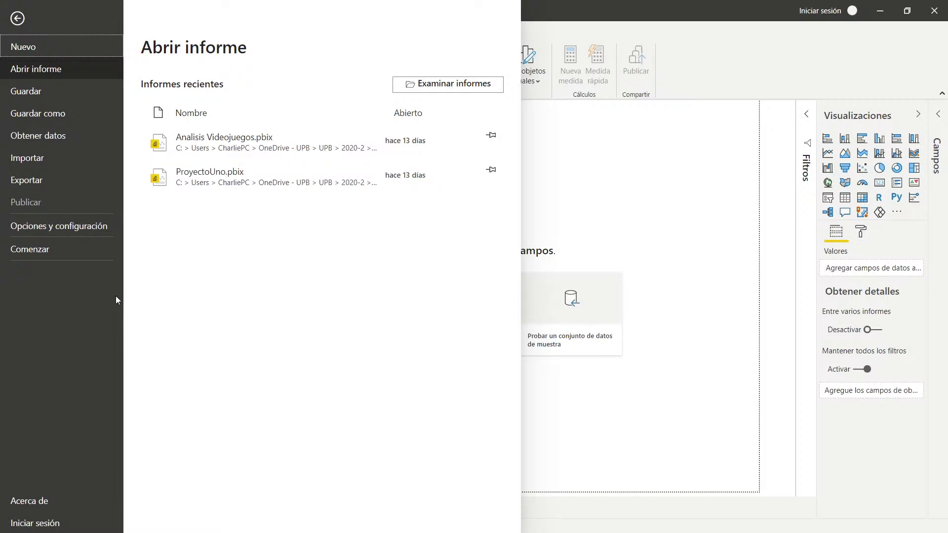
# Step: Examine the available application languages in the global regional configuration options, and cancel without making changes
pyautogui.click(58, 223)
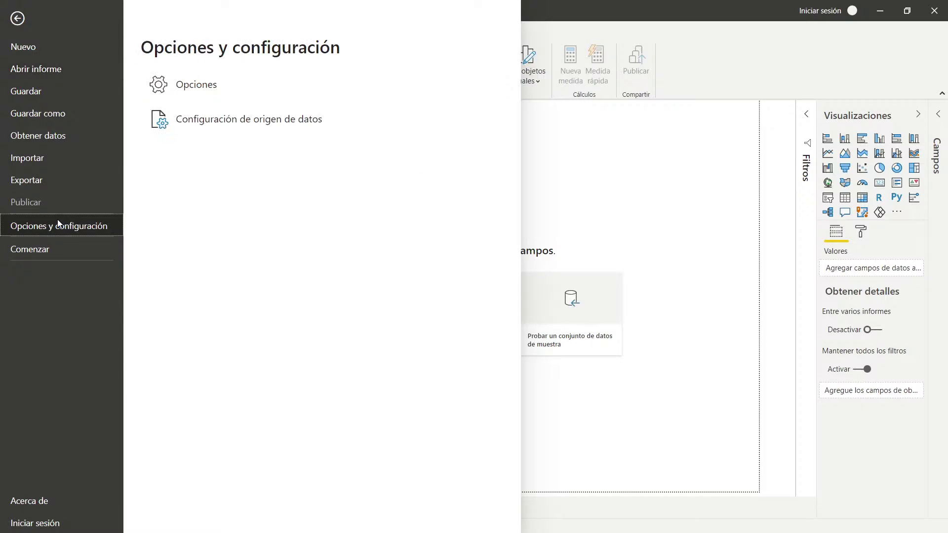
pyautogui.click(205, 88)
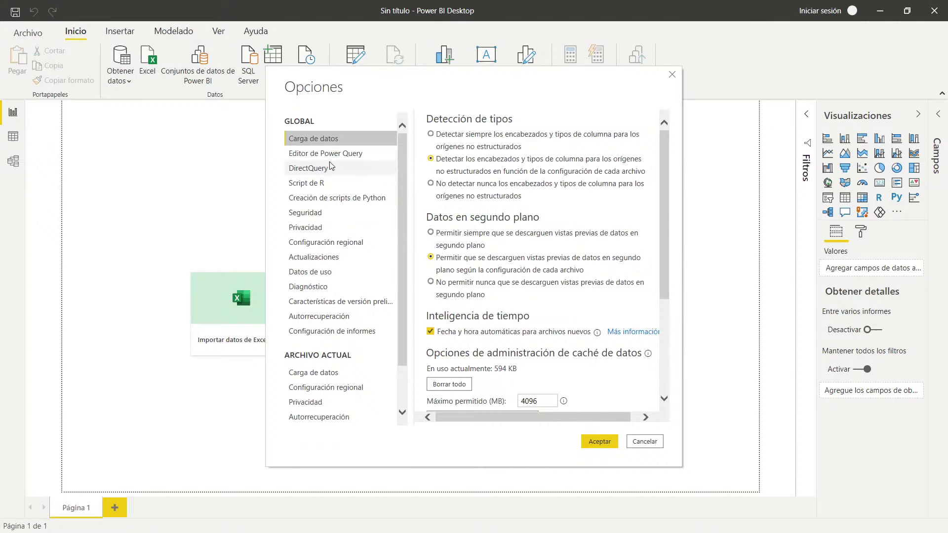
pyautogui.click(340, 243)
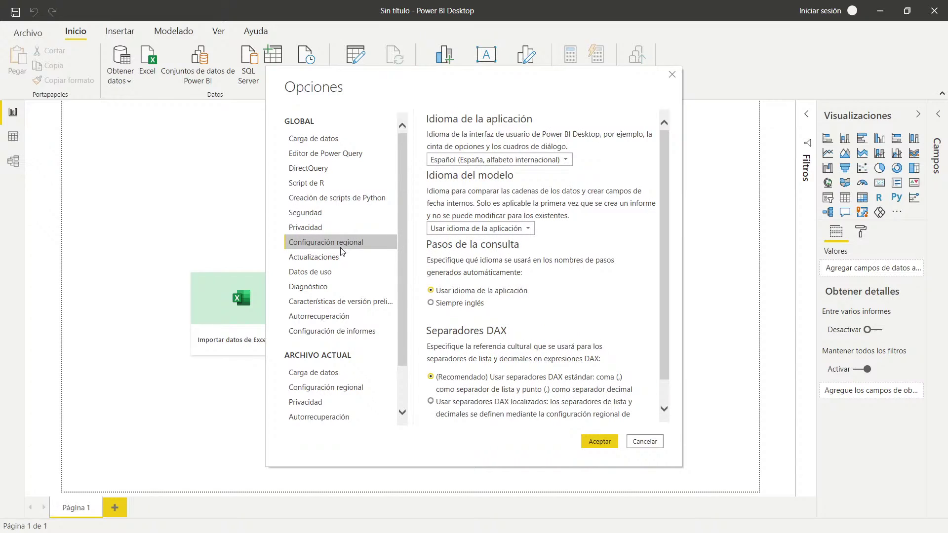
pyautogui.click(498, 159)
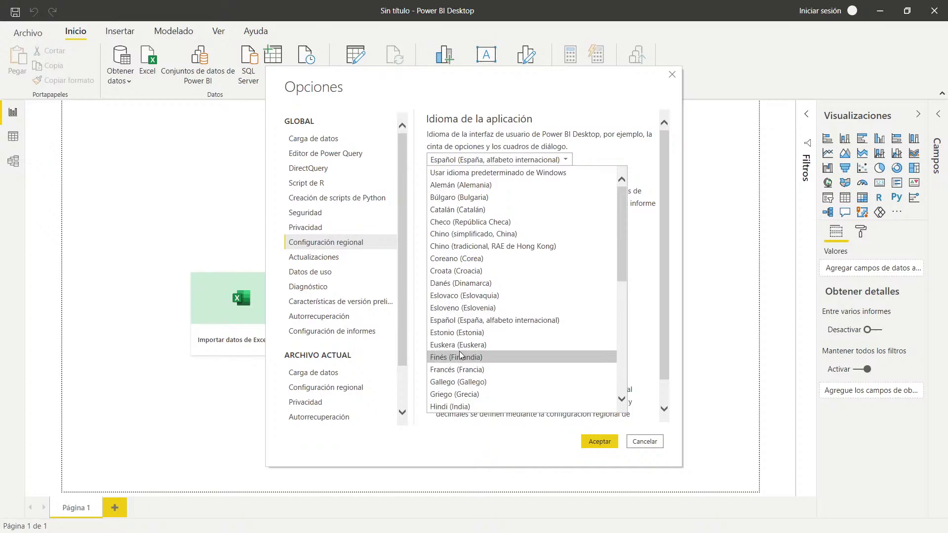
pyautogui.scroll(-4, 460, 355)
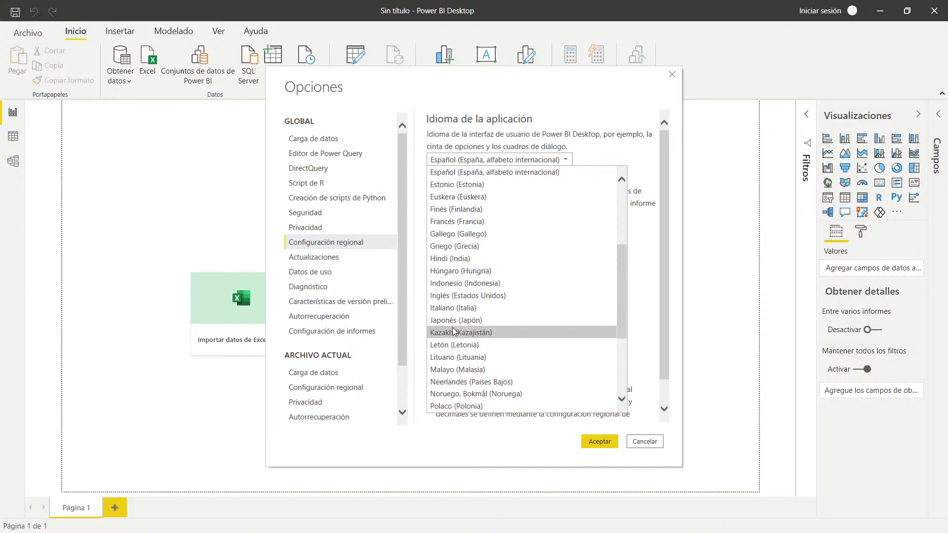
pyautogui.click(606, 144)
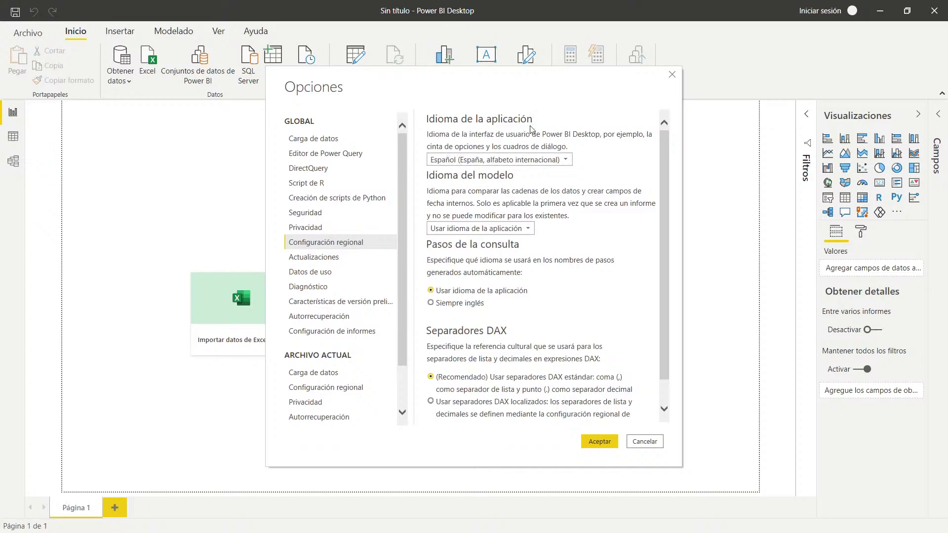
pyautogui.click(525, 162)
pyautogui.click(587, 142)
pyautogui.click(646, 443)
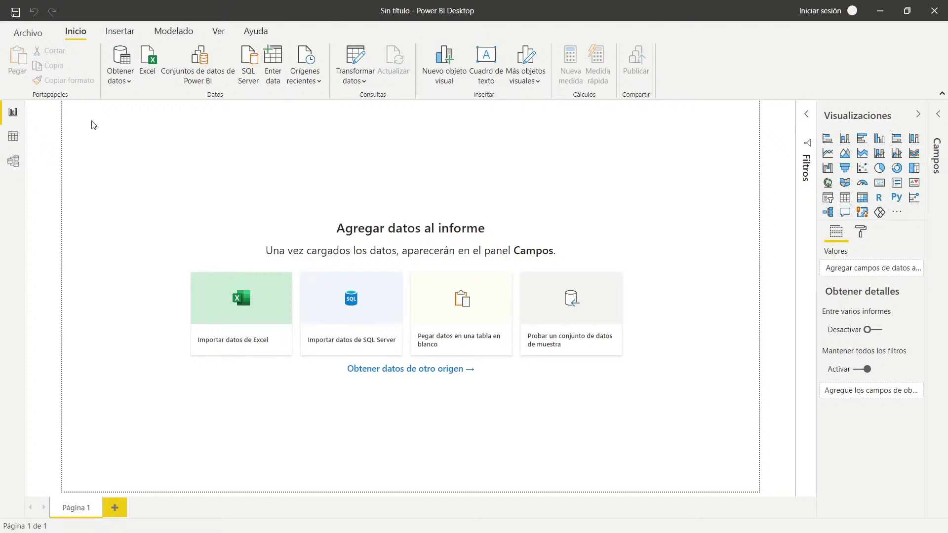
# Step: Start an Excel data import with all file types listed and open Population.csv from the Reporte 1 folder
pyautogui.click(243, 300)
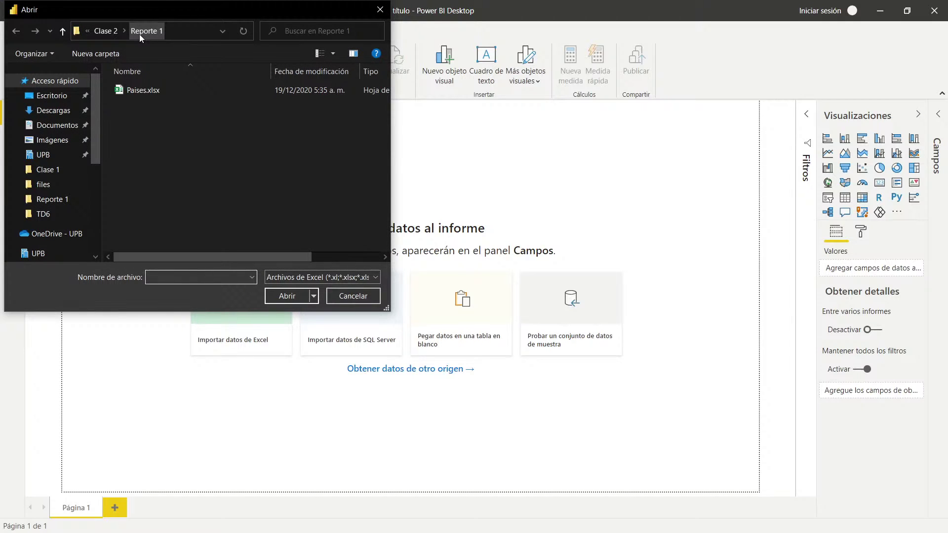
pyautogui.click(288, 282)
pyautogui.click(289, 297)
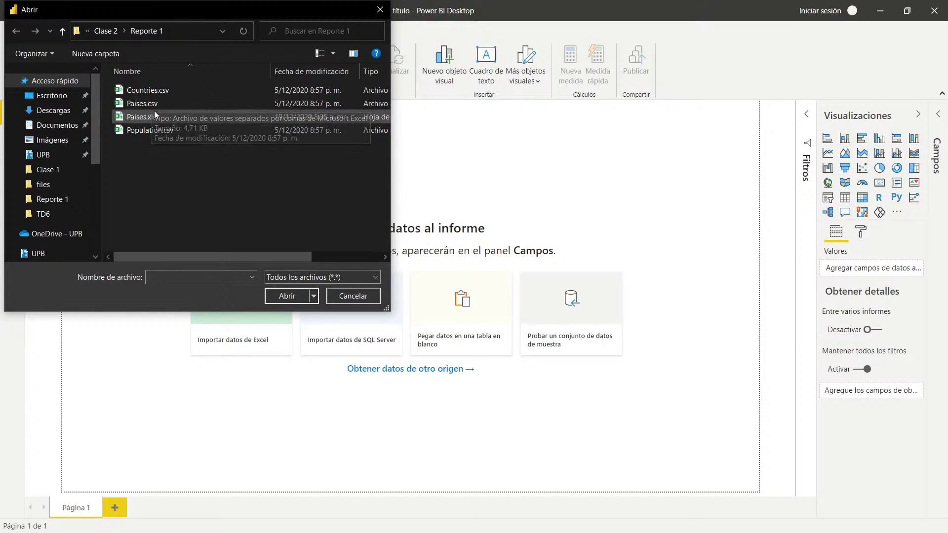
pyautogui.click(153, 92)
pyautogui.click(163, 118)
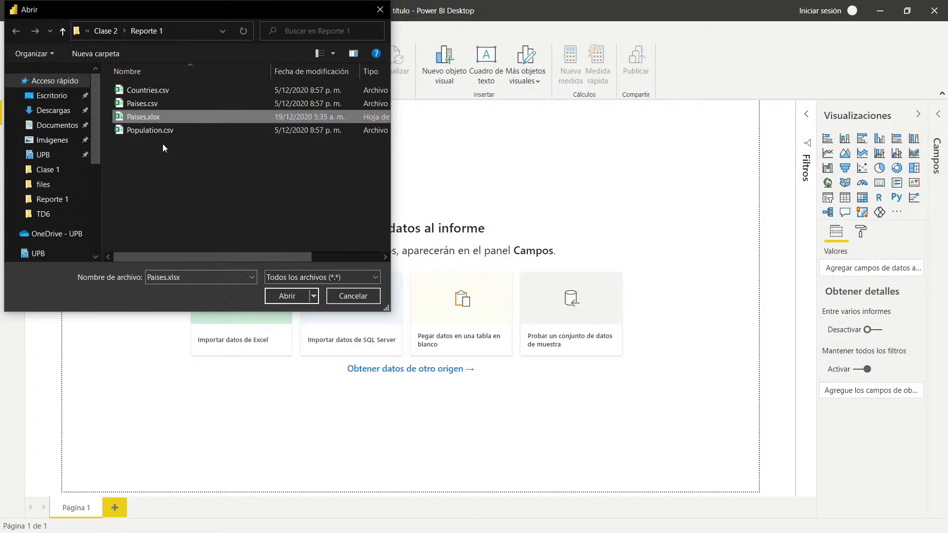
pyautogui.click(169, 131)
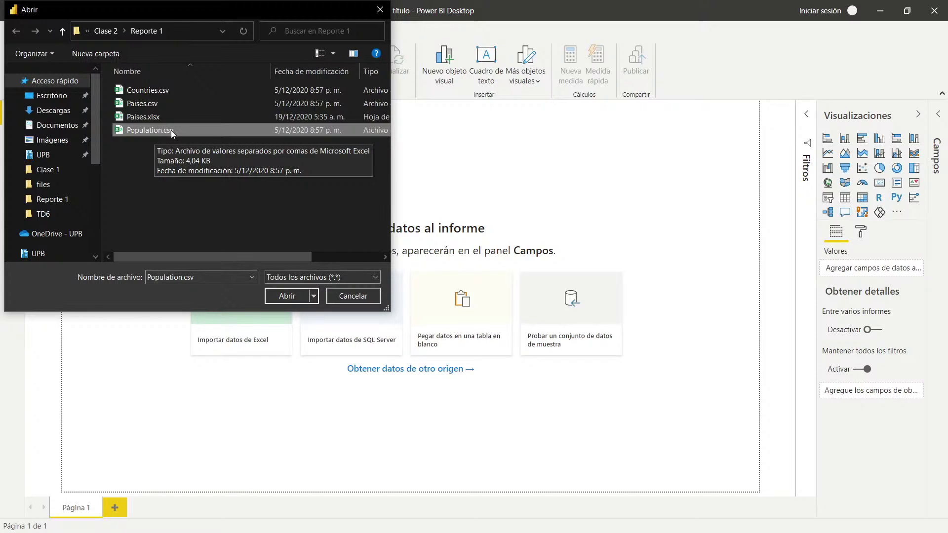
pyautogui.click(276, 292)
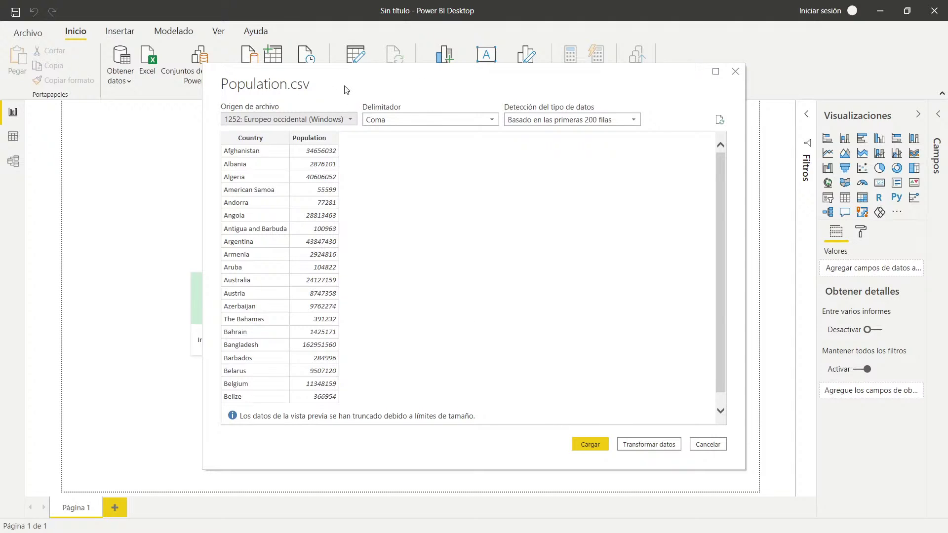
# Step: Check the file origin encodings for Population.csv, keep 1252: Europeo occidental (Windows), and load the data
pyautogui.click(351, 119)
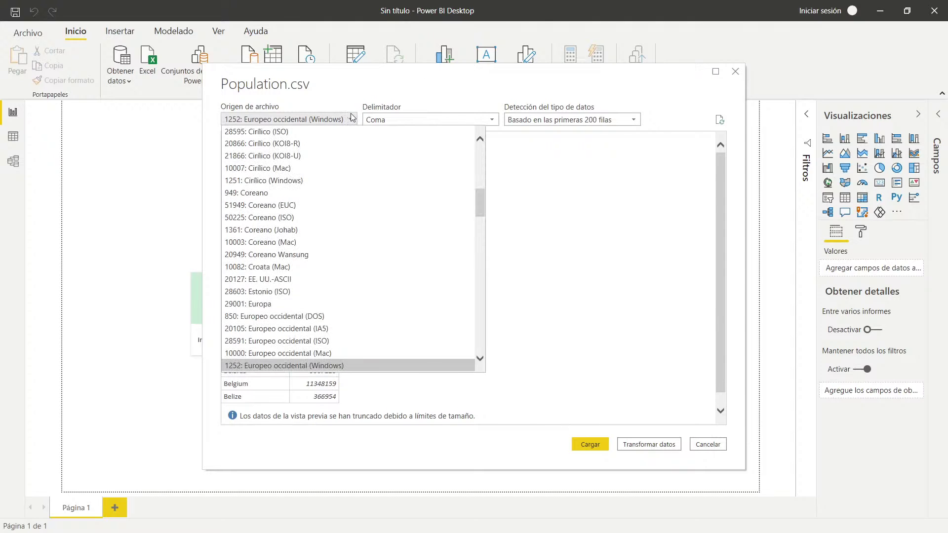
pyautogui.scroll(-2, 330, 315)
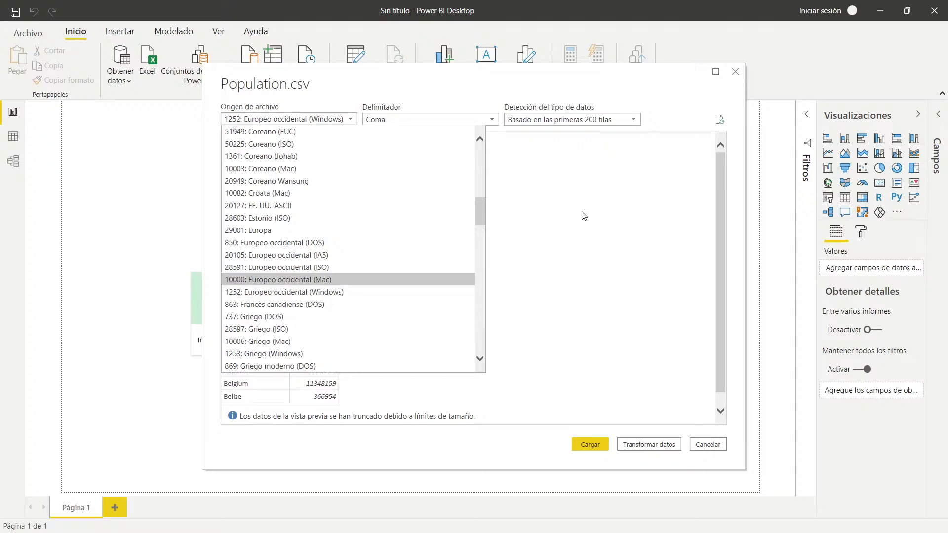
pyautogui.click(601, 98)
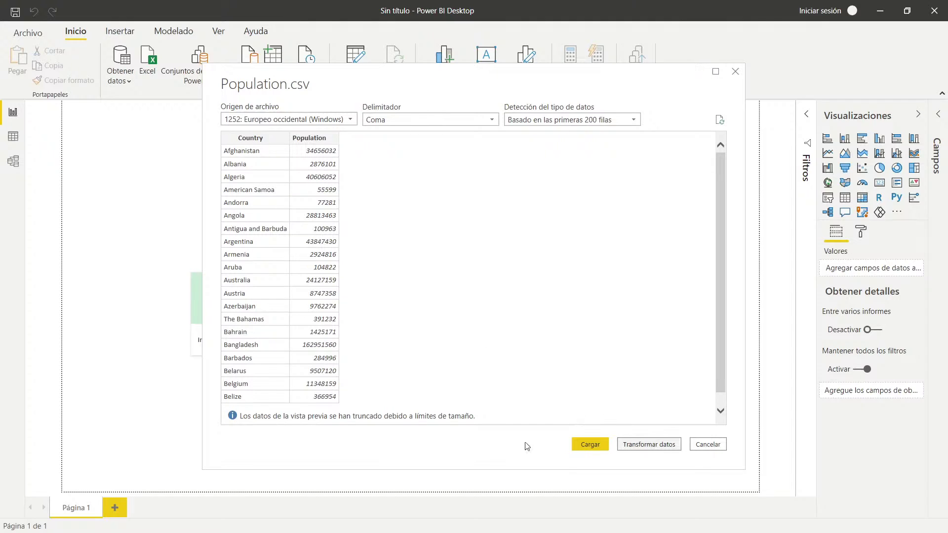
pyautogui.click(590, 446)
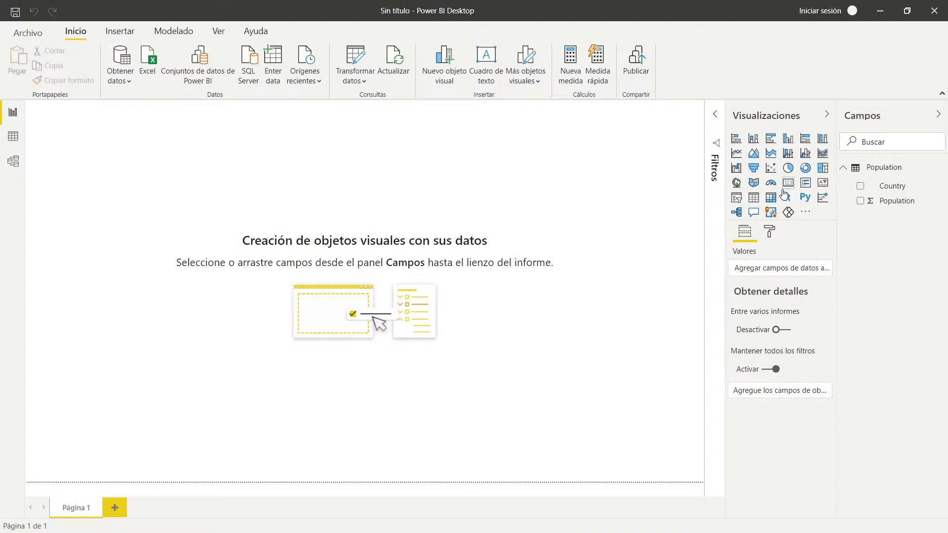
# Step: Place a table visual with the Country and Population fields in the upper part of the page and widen it to fit both columns
pyautogui.click(754, 199)
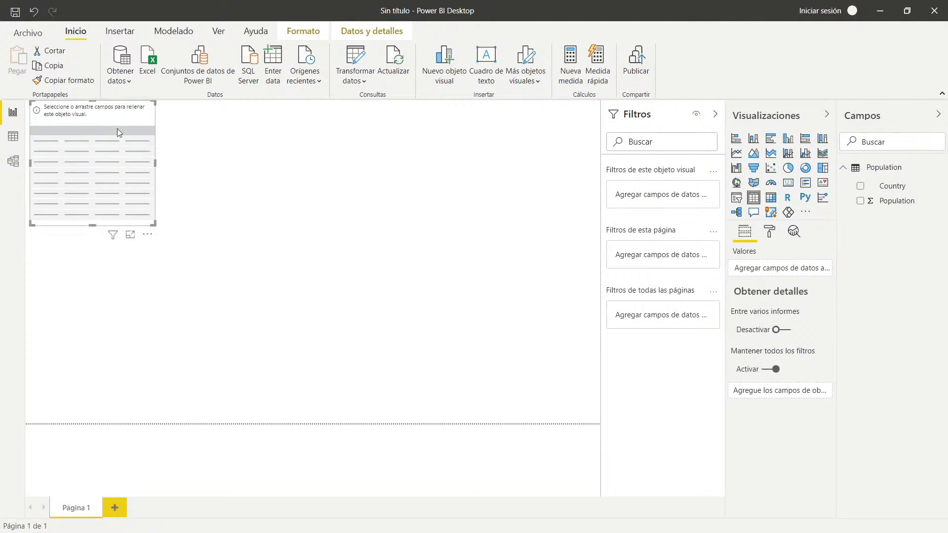
pyautogui.moveTo(89, 114); pyautogui.dragTo(474, 157)
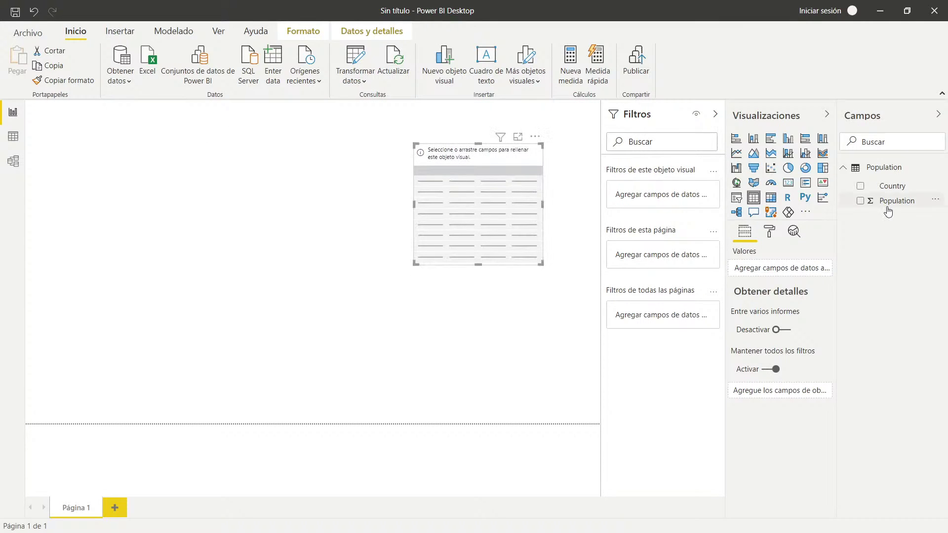
pyautogui.click(860, 186)
pyautogui.click(860, 201)
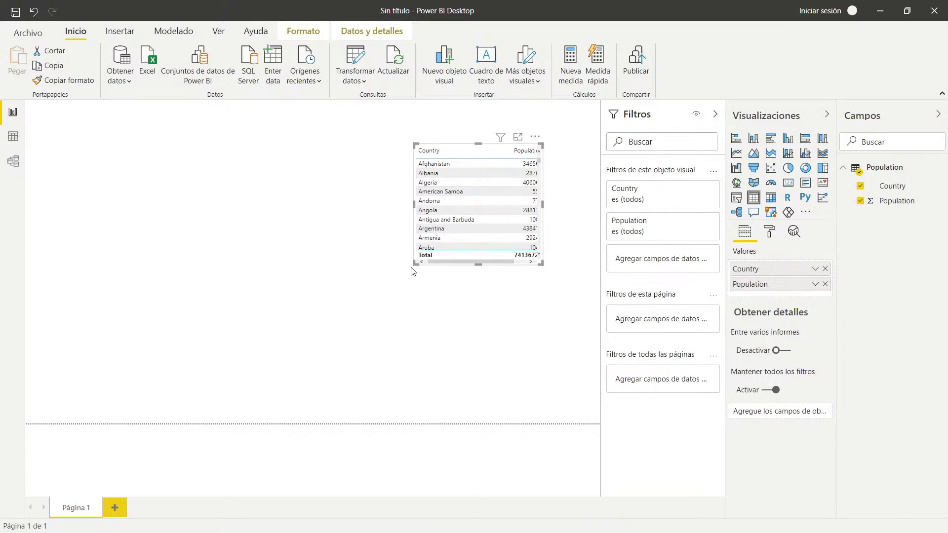
pyautogui.moveTo(414, 264); pyautogui.dragTo(342, 266)
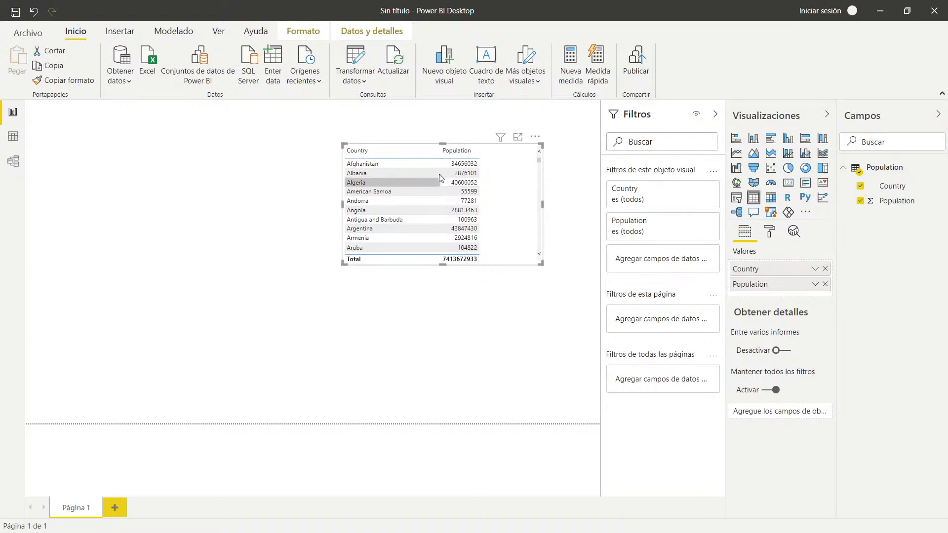
# Step: Try sorting the table by Country in descending order and return it to ascending order
pyautogui.click(358, 150)
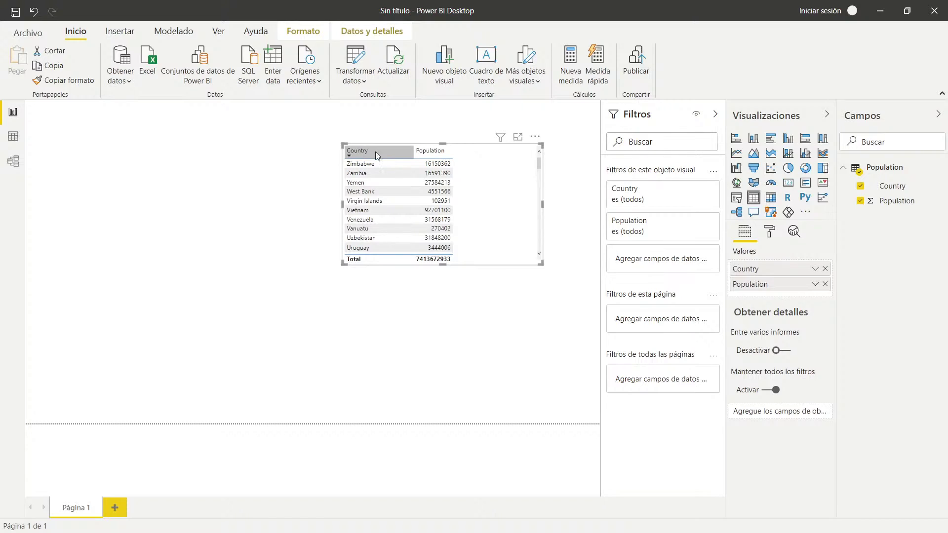
pyautogui.click(538, 138)
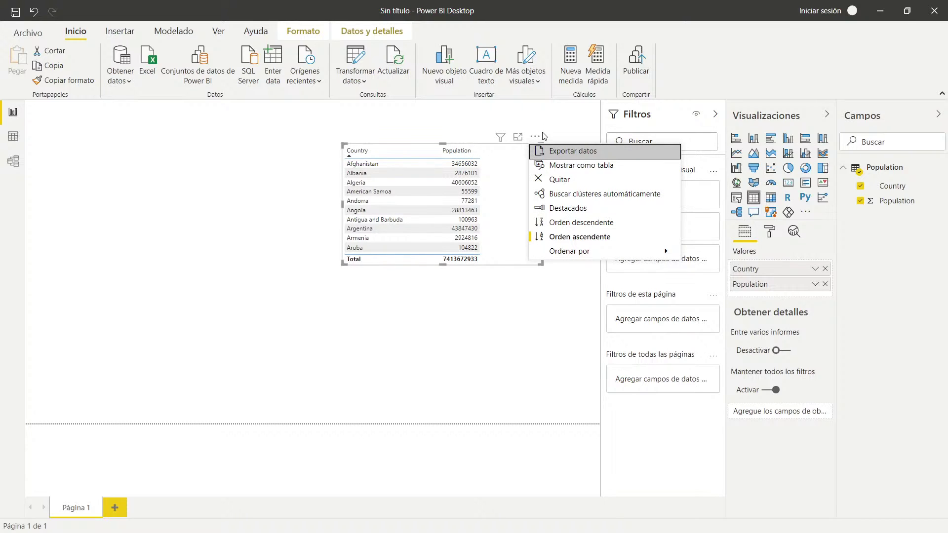
pyautogui.click(606, 238)
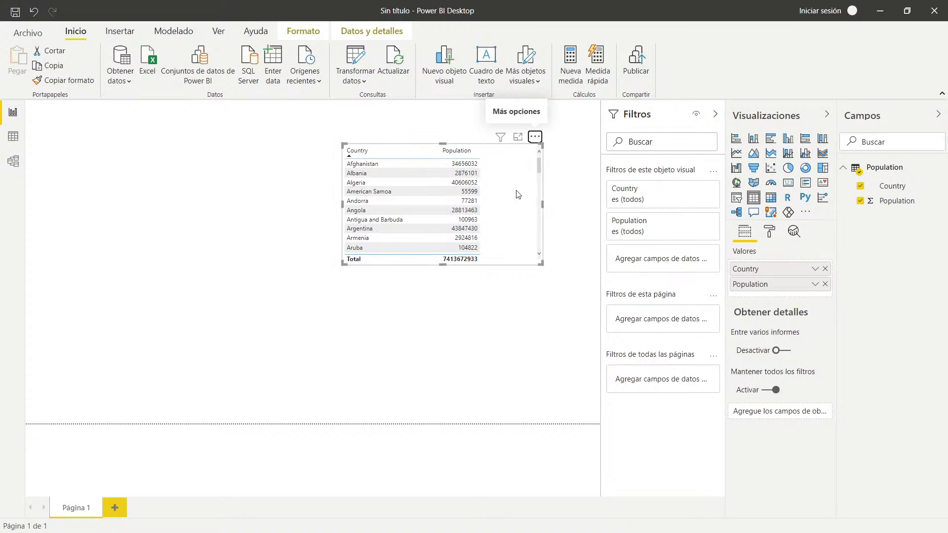
pyautogui.click(534, 137)
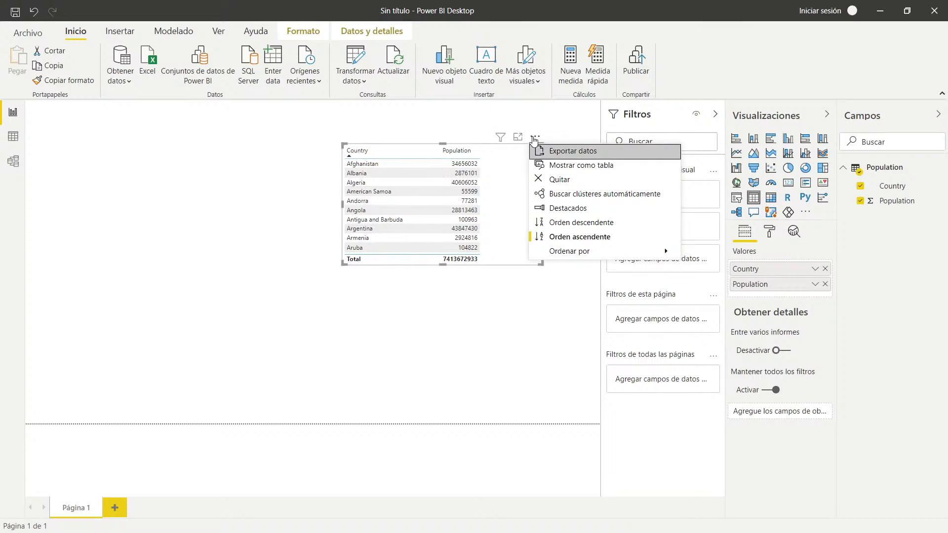
pyautogui.click(575, 223)
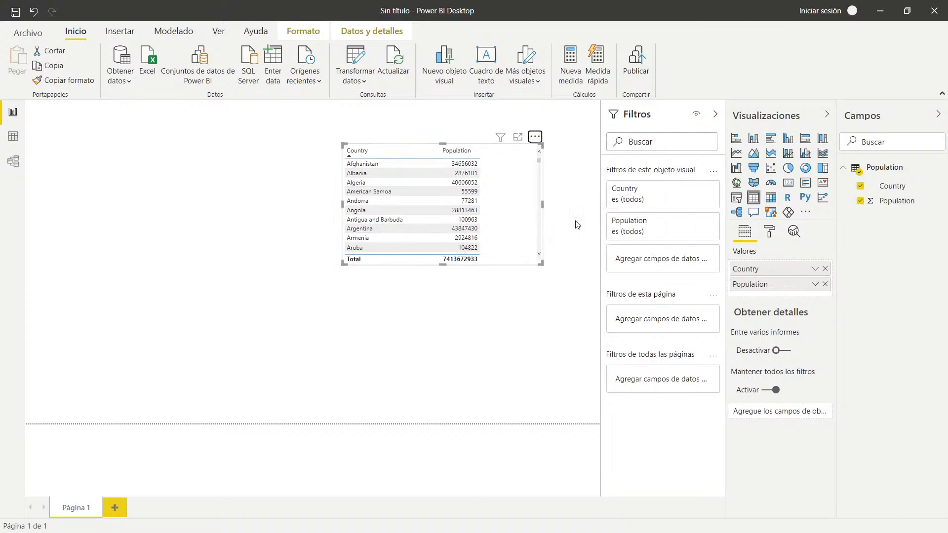
pyautogui.click(532, 140)
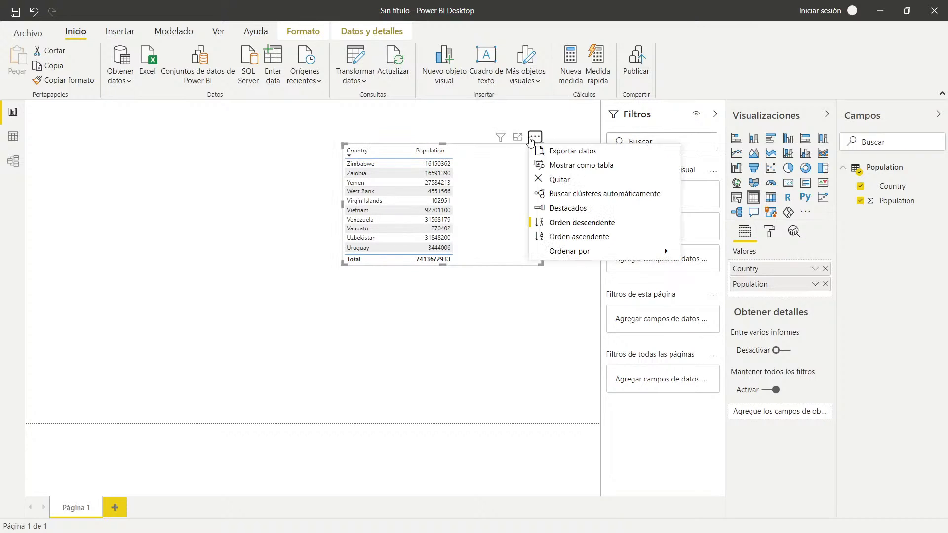
pyautogui.click(570, 239)
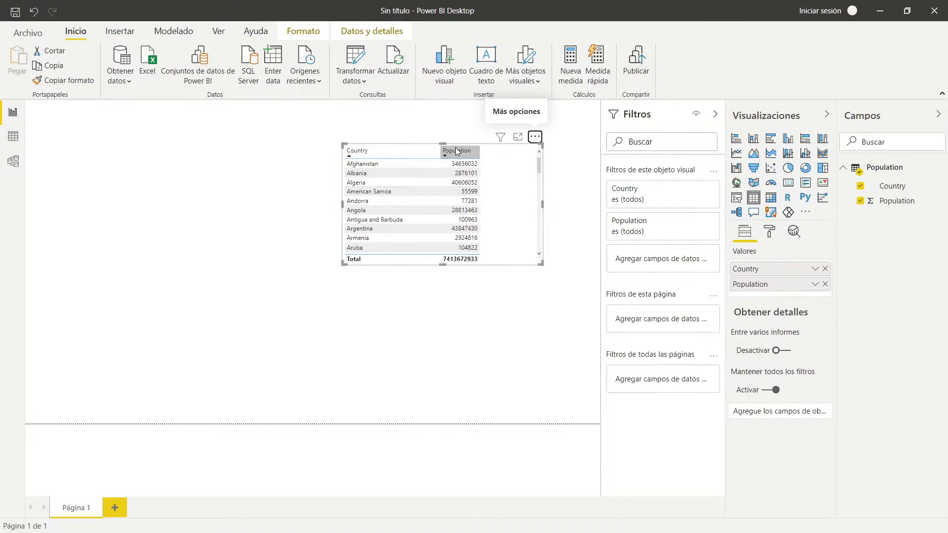
# Step: Try sorting the table by Population in descending and ascending order, and restore the ascending sort by Country
pyautogui.click(457, 149)
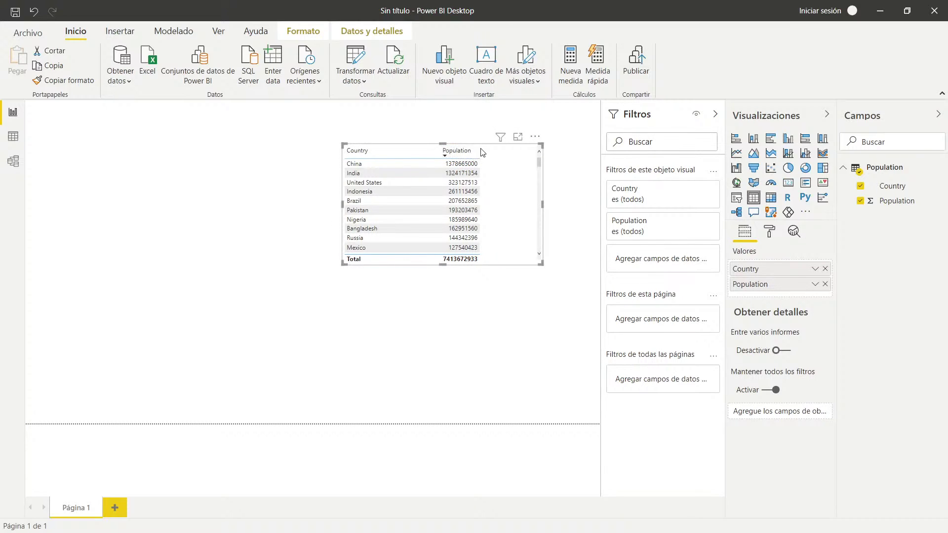
pyautogui.click(538, 138)
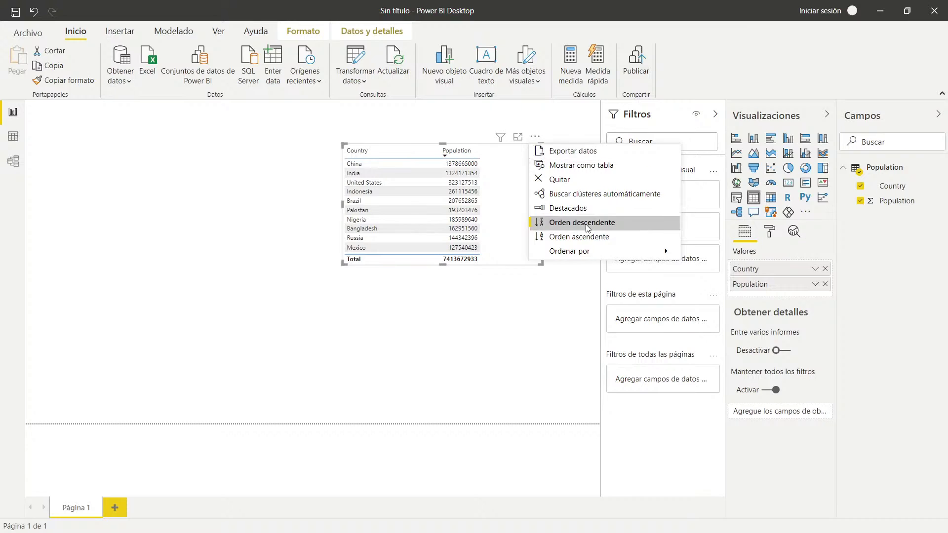
pyautogui.click(586, 223)
pyautogui.click(537, 138)
pyautogui.click(578, 236)
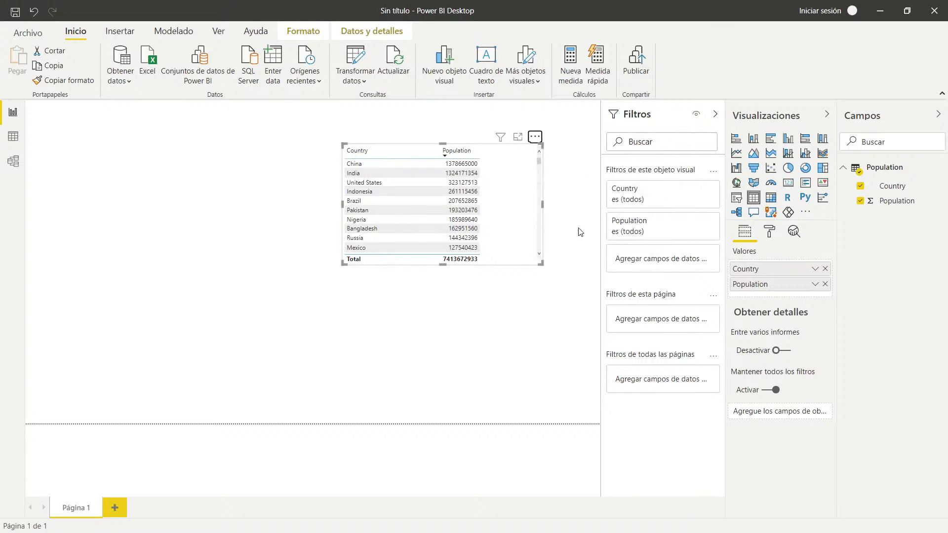
pyautogui.click(458, 152)
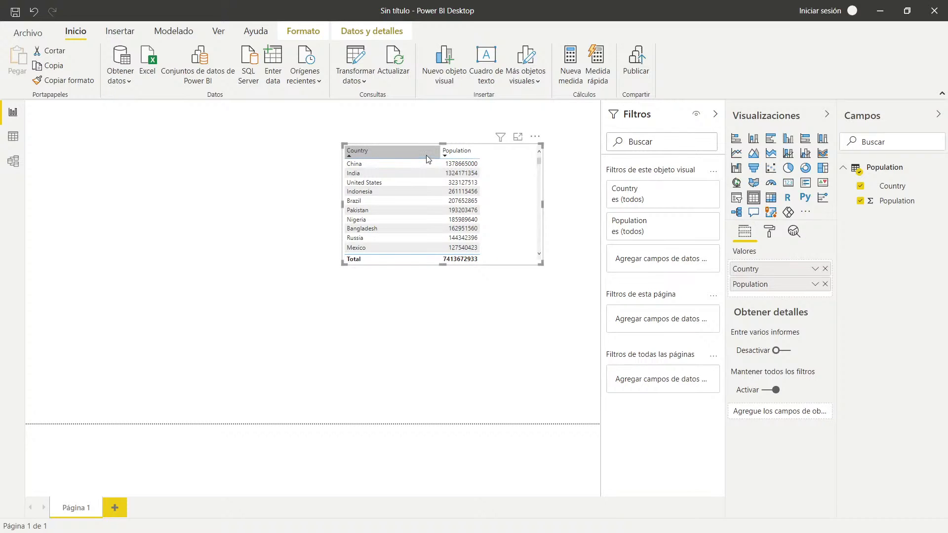
pyautogui.click(376, 149)
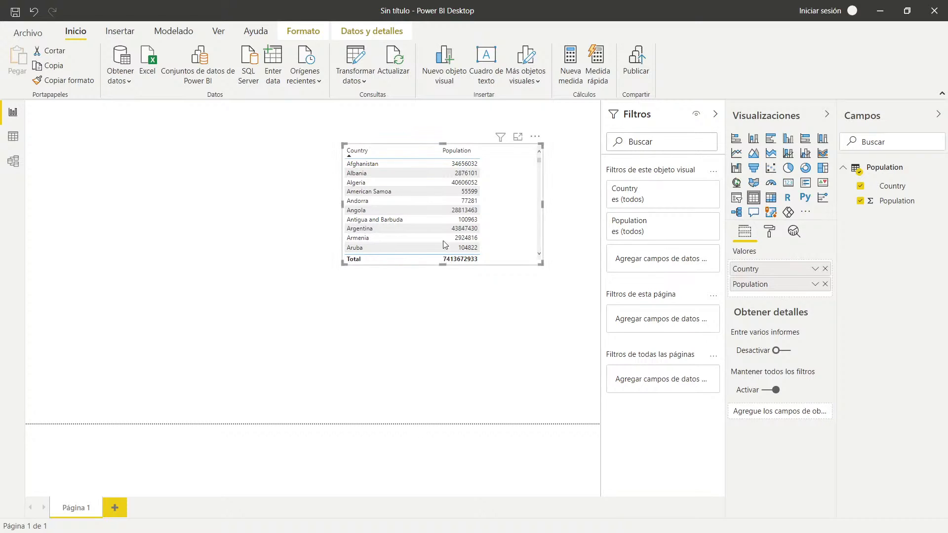
# Step: Start another Excel data import with all file types listed and open Countries.csv from the Reporte 1 folder
pyautogui.click(150, 75)
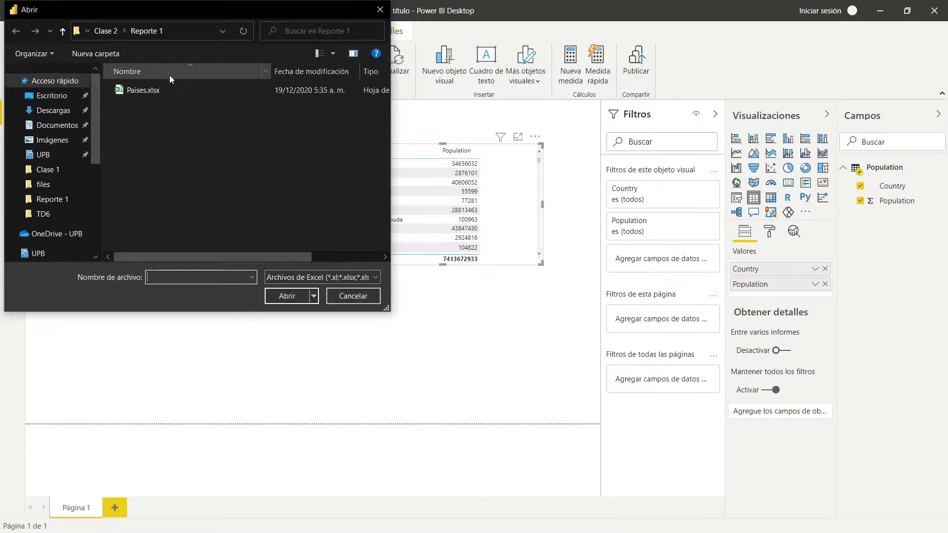
pyautogui.click(296, 298)
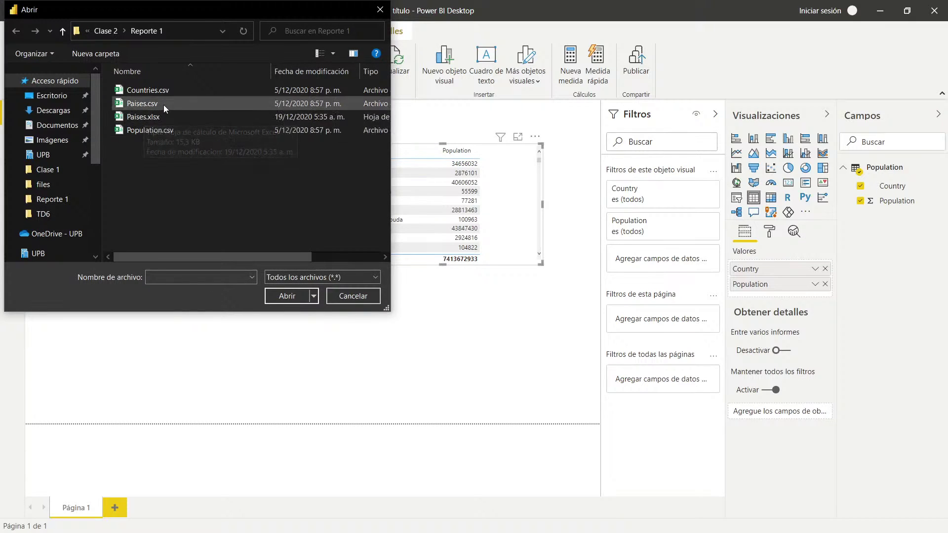
pyautogui.click(148, 90)
pyautogui.click(270, 298)
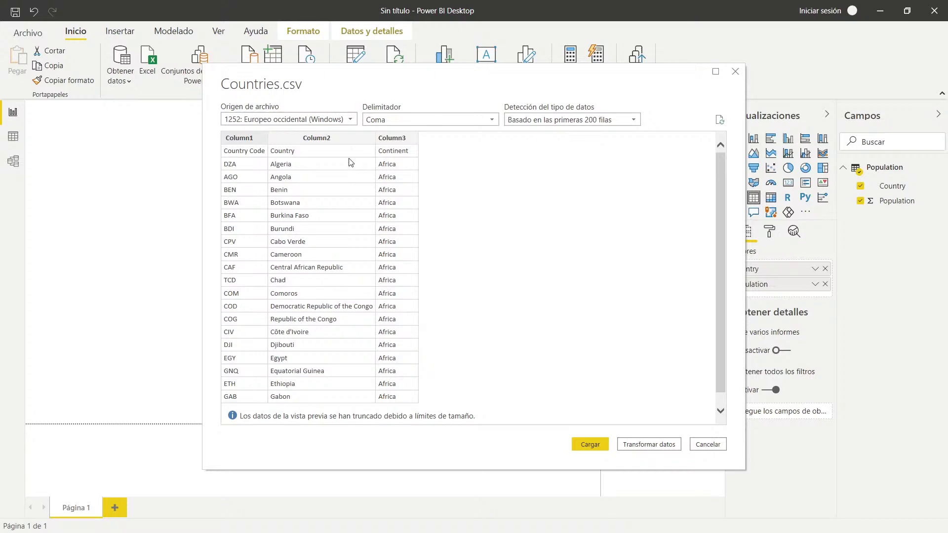
# Step: Open the Countries data for transformation, promote its first row to headers, and apply the changes to the report
pyautogui.click(646, 445)
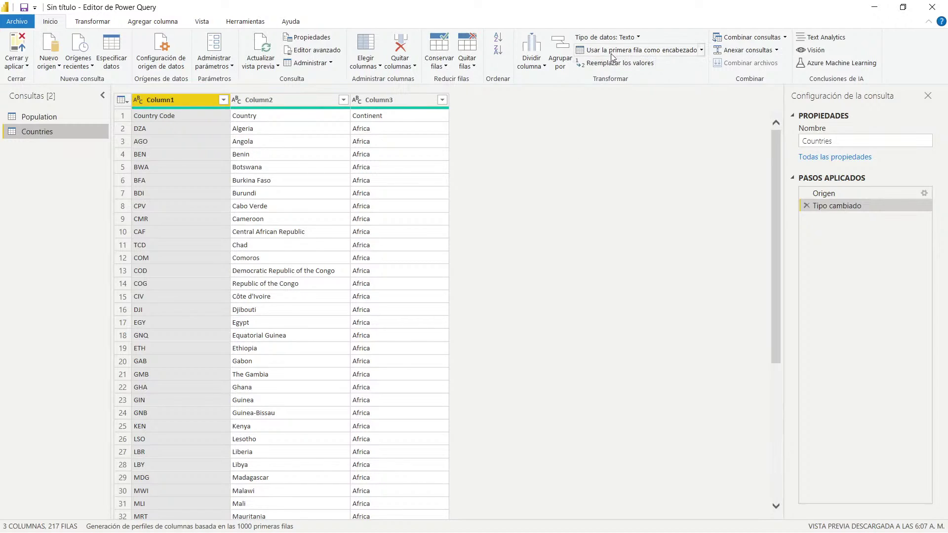
pyautogui.click(657, 49)
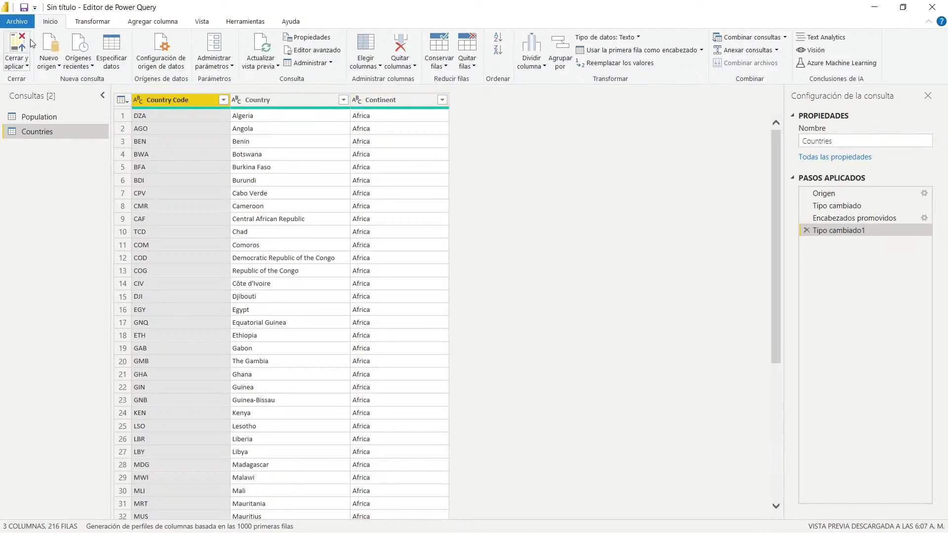
pyautogui.click(18, 65)
pyautogui.click(32, 105)
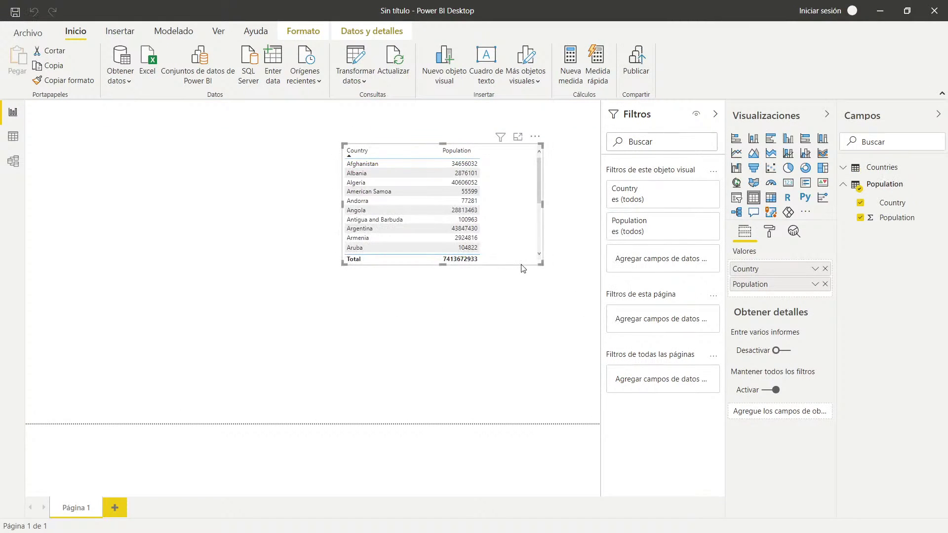
# Step: Spread out the Countries and Population tables in the model view and examine the Country field that links them
pyautogui.click(13, 161)
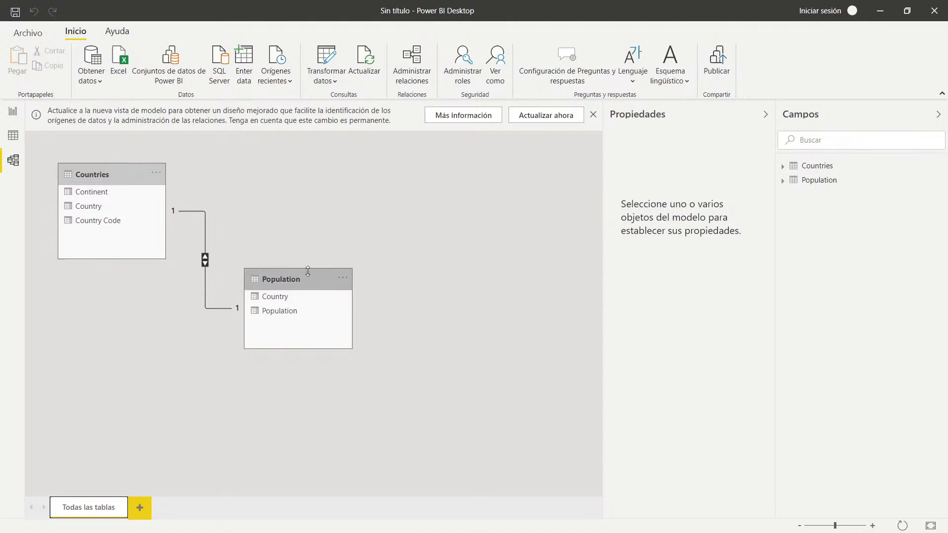
pyautogui.moveTo(118, 173); pyautogui.dragTo(134, 237)
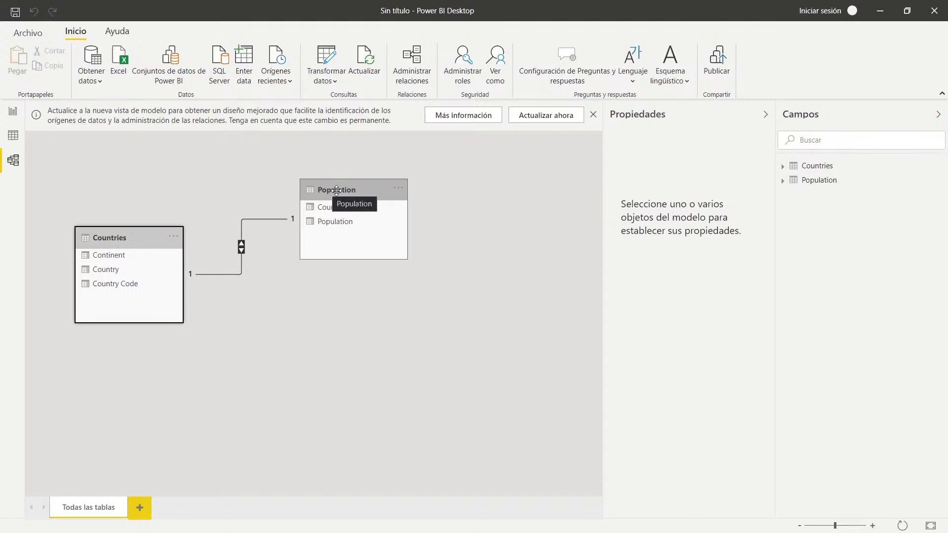
pyautogui.click(106, 270)
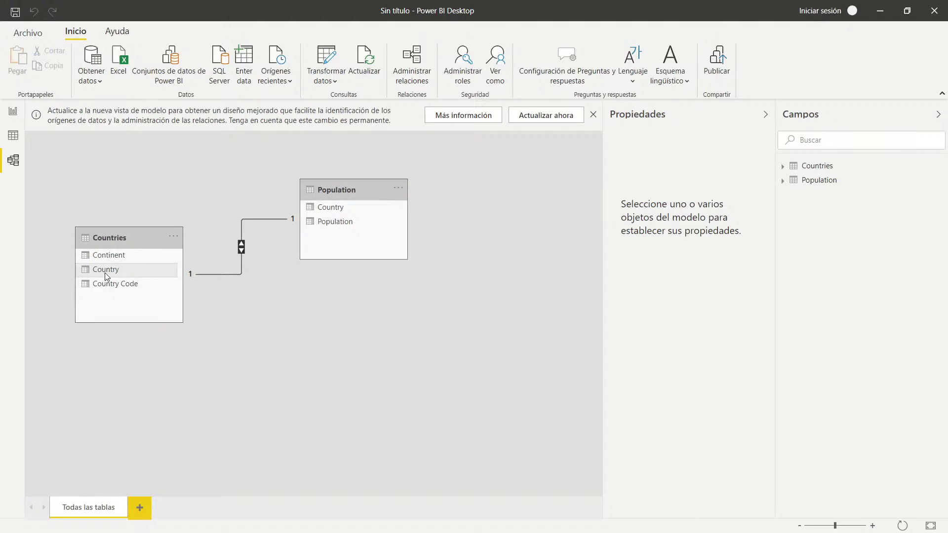
pyautogui.click(328, 209)
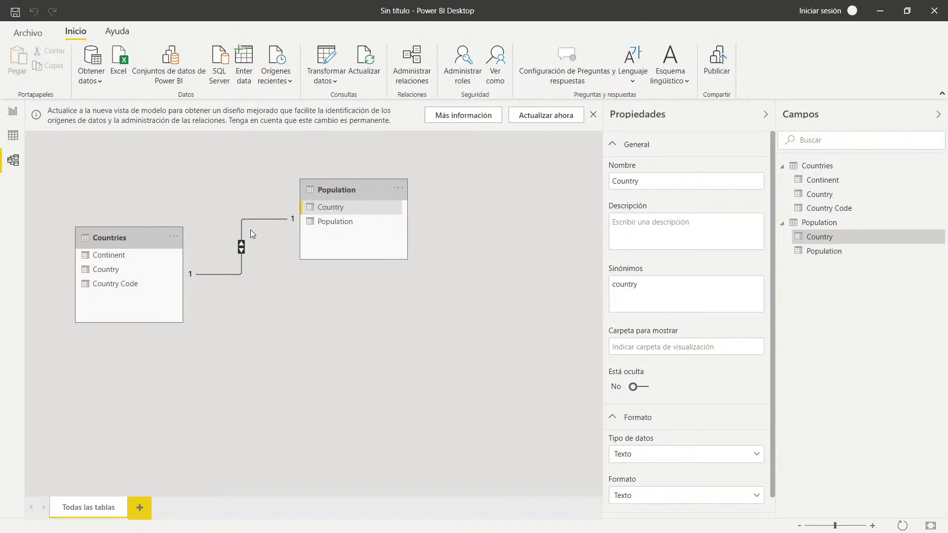
# Step: Add Continent from Countries as the first column of the report's table visual and enlarge the visual
pyautogui.click(6, 115)
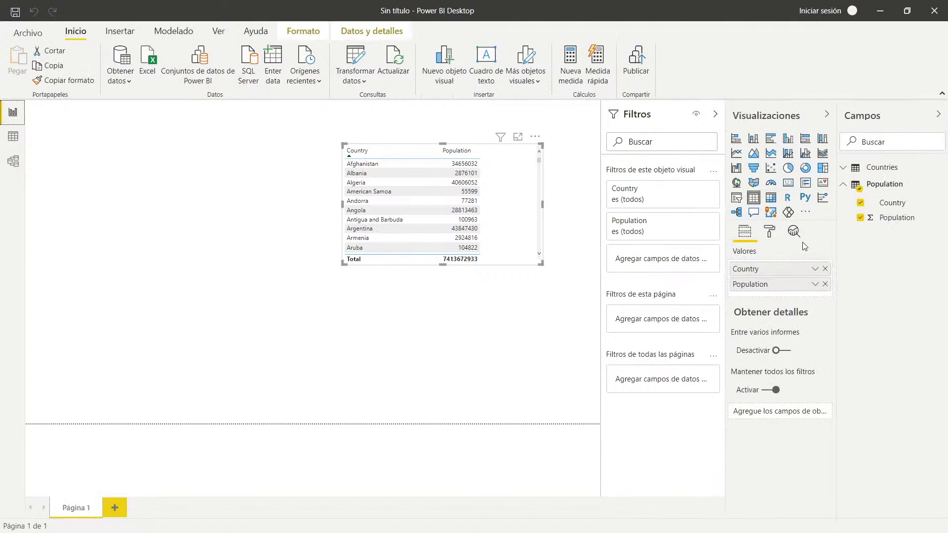
pyautogui.click(853, 171)
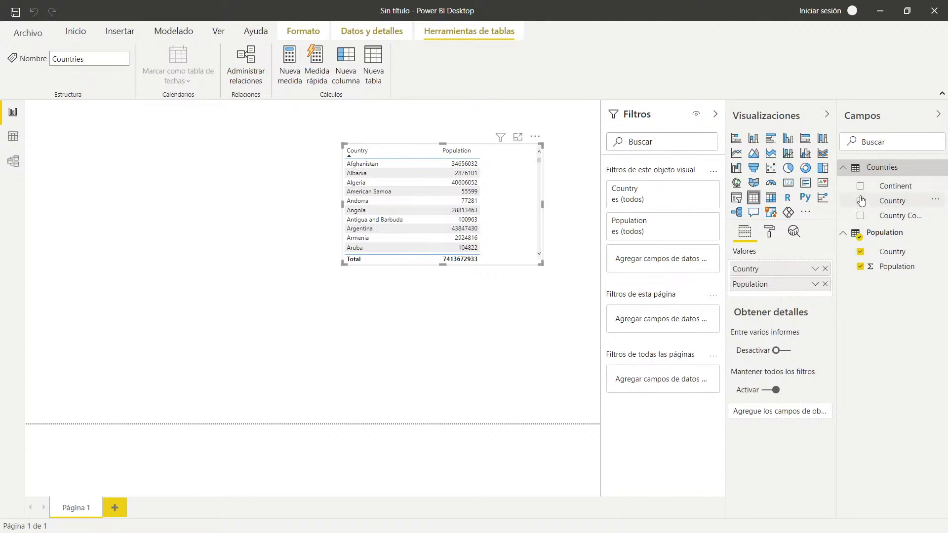
pyautogui.click(860, 186)
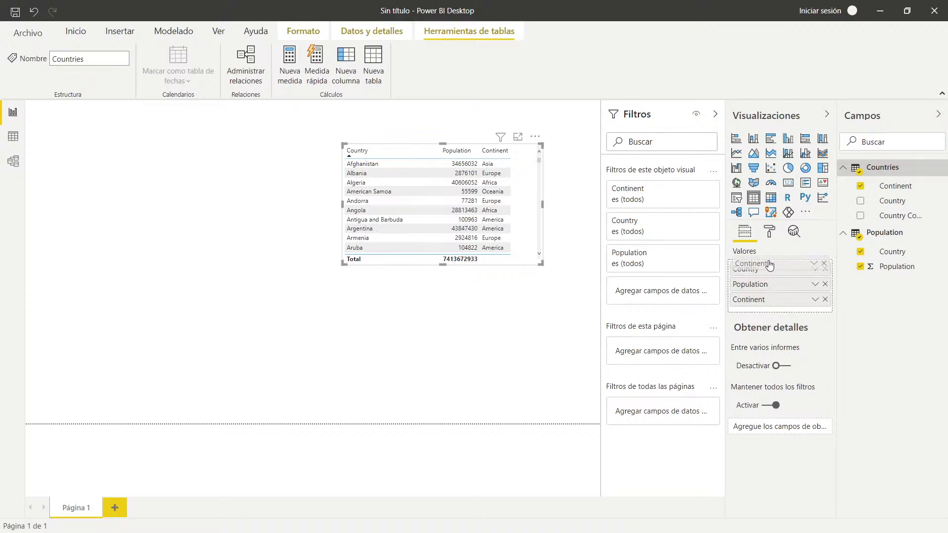
pyautogui.moveTo(752, 302); pyautogui.dragTo(751, 269)
pyautogui.moveTo(344, 264); pyautogui.dragTo(273, 287)
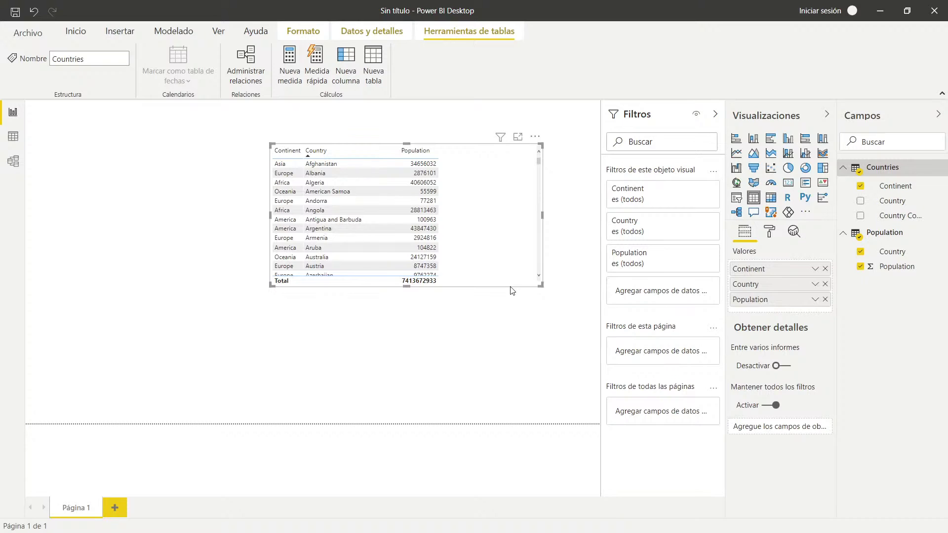
# Step: Delete the relationship between Countries and Population in the model, and recreate it by linking their Country fields
pyautogui.click(13, 161)
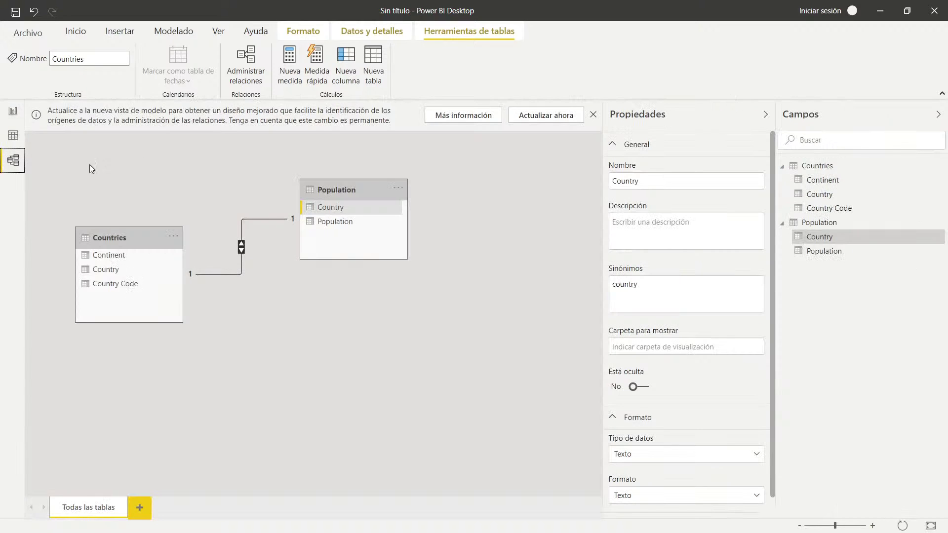
pyautogui.click(292, 163)
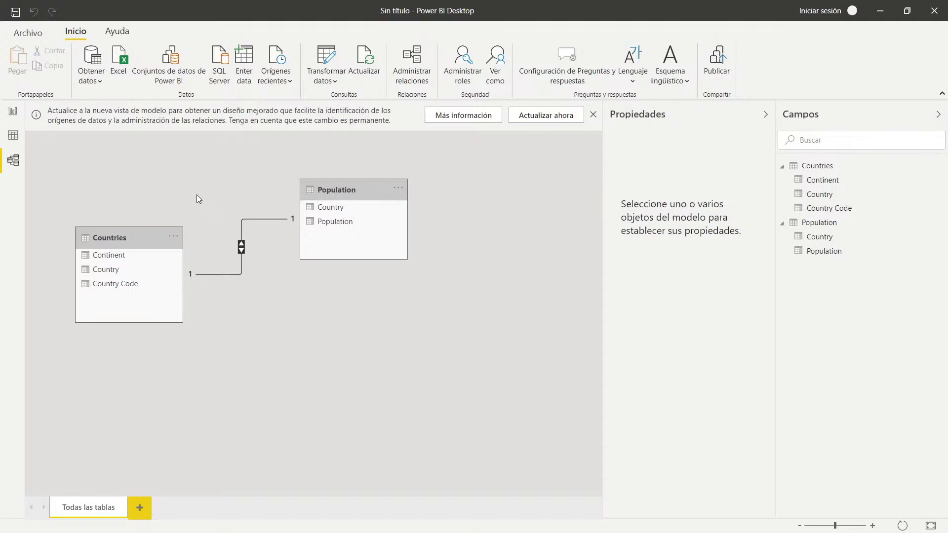
pyautogui.rightClick(241, 224)
pyautogui.click(329, 271)
pyautogui.click(525, 296)
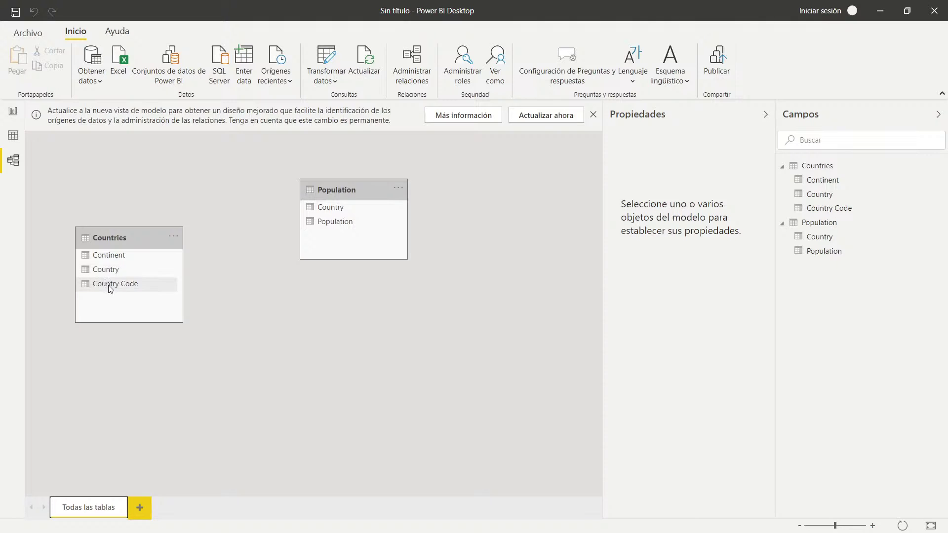
pyautogui.moveTo(106, 269); pyautogui.dragTo(343, 209)
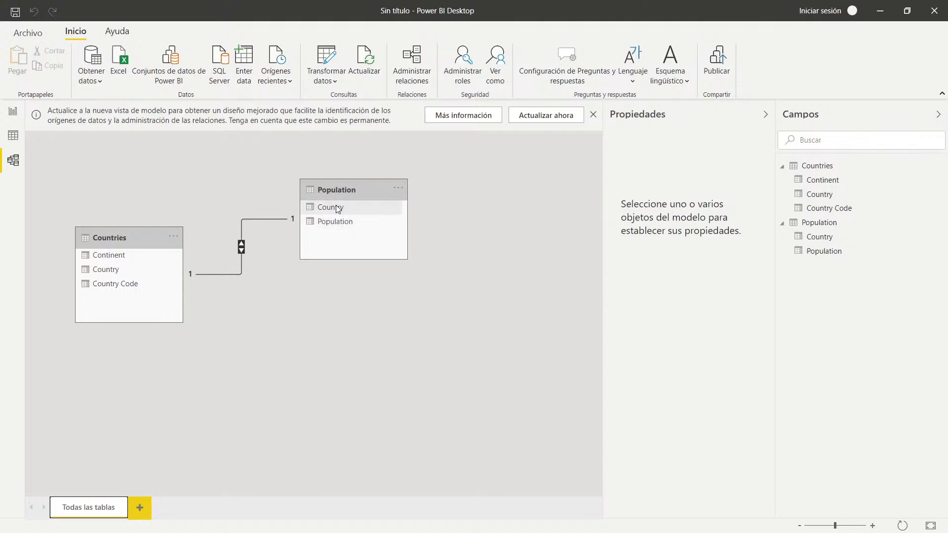
# Step: Delete the recreated relationship between the Countries and Population tables
pyautogui.rightClick(242, 247)
pyautogui.click(296, 255)
pyautogui.click(533, 291)
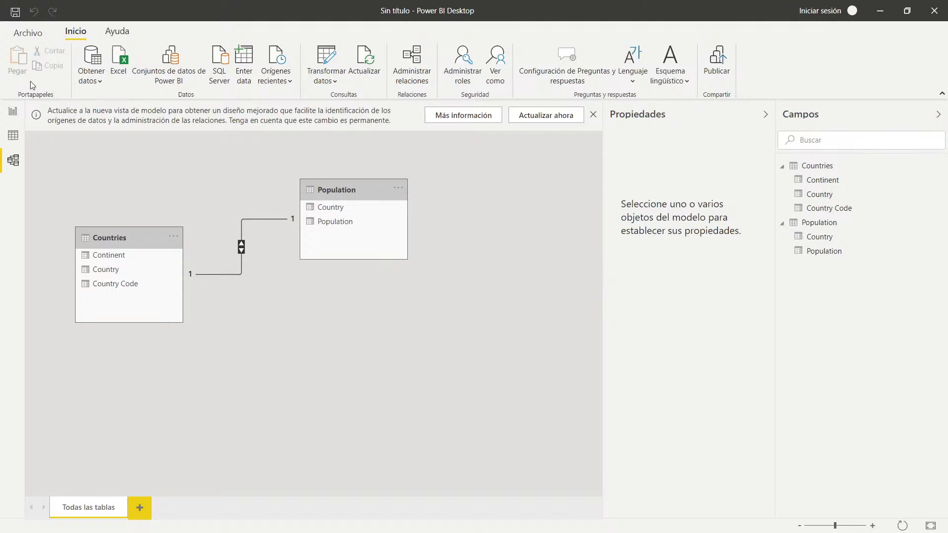
# Step: Remove the Continent field from the report's table visual and add it back as the last column
pyautogui.click(13, 111)
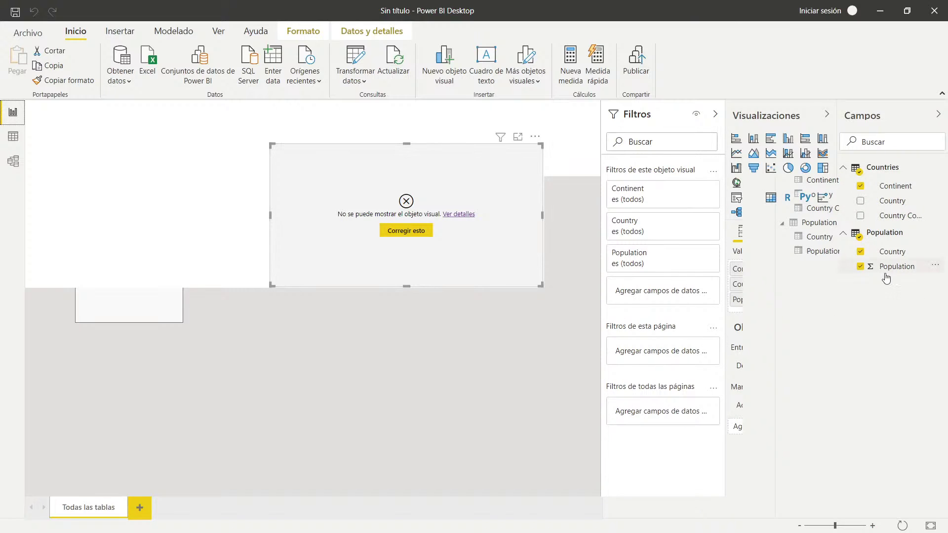
pyautogui.click(860, 185)
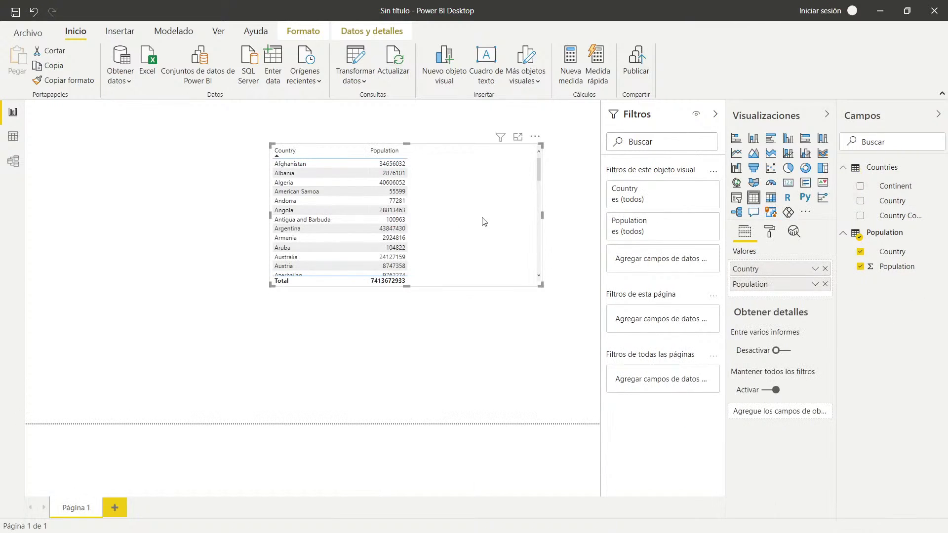
pyautogui.click(860, 185)
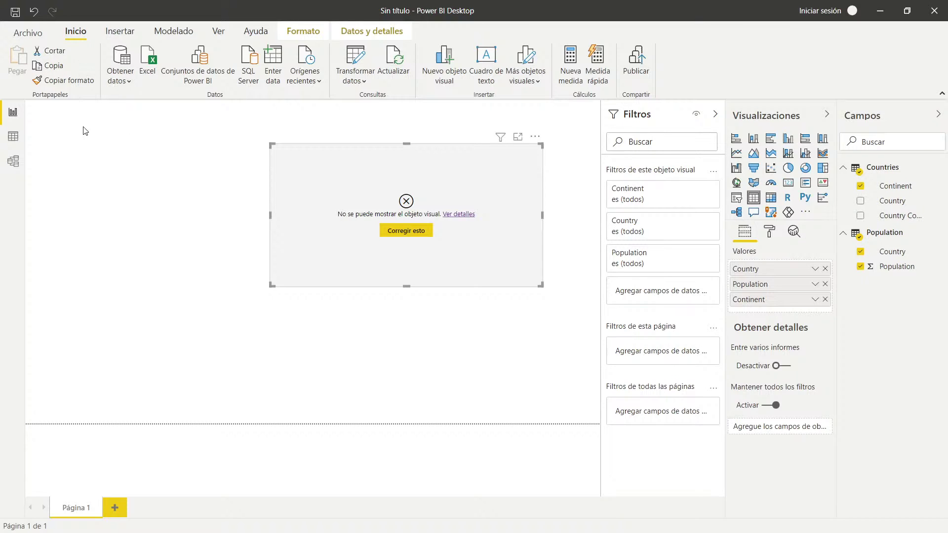
# Step: Relate Country in Countries to Country in Population and place the two tables side by side in the model view
pyautogui.click(10, 170)
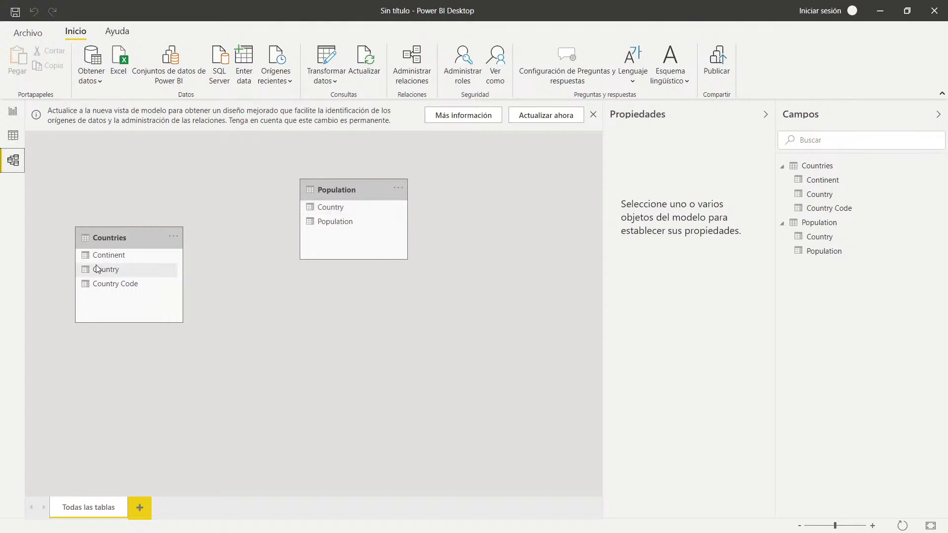
pyautogui.moveTo(97, 275); pyautogui.dragTo(334, 210)
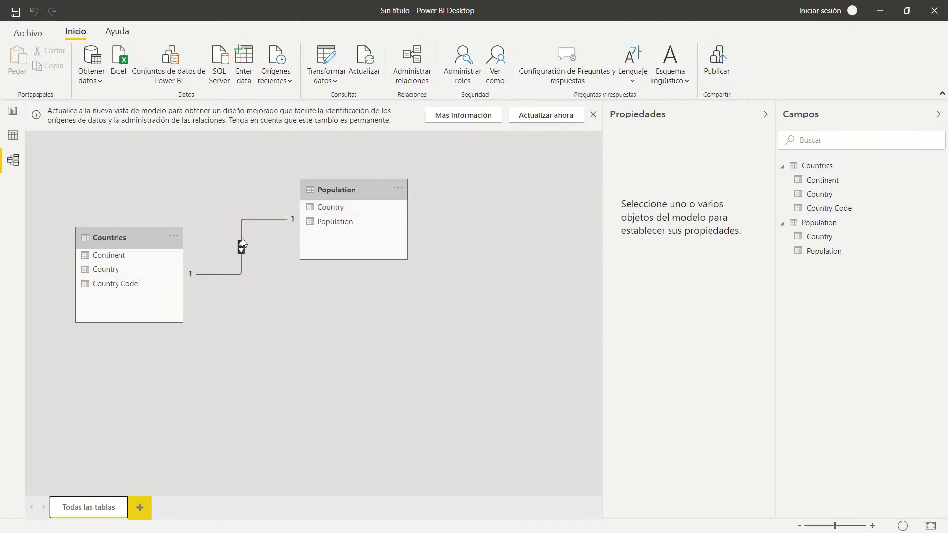
pyautogui.moveTo(368, 197); pyautogui.dragTo(515, 218)
pyautogui.moveTo(136, 234); pyautogui.dragTo(291, 198)
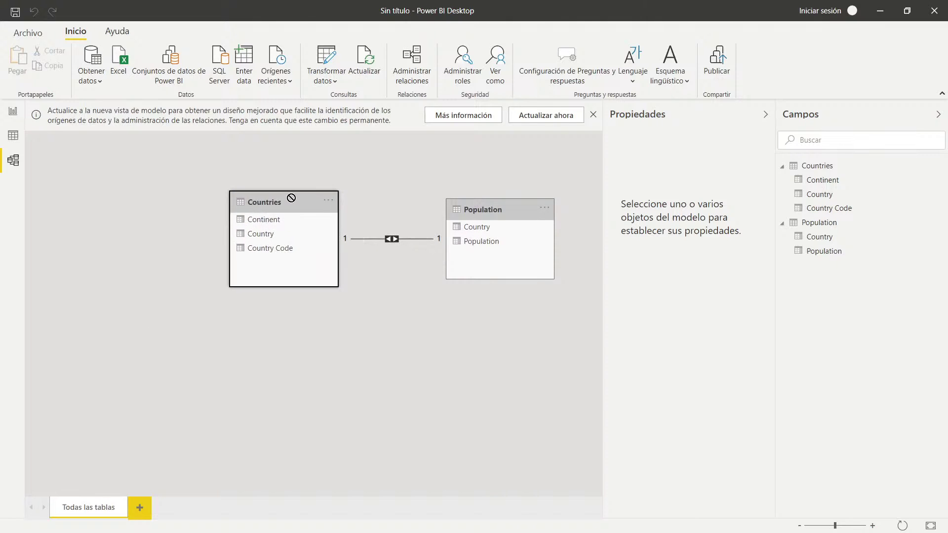
pyautogui.click(120, 64)
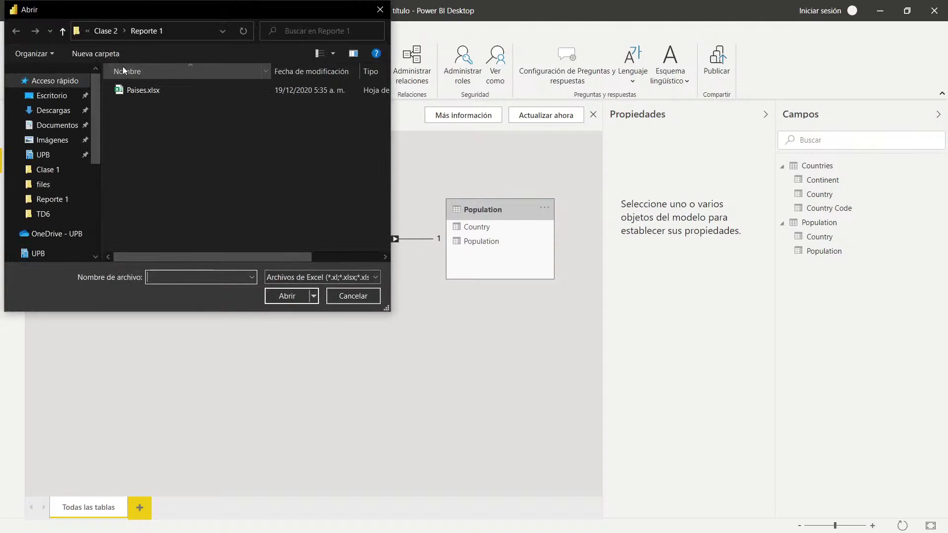
pyautogui.click(142, 89)
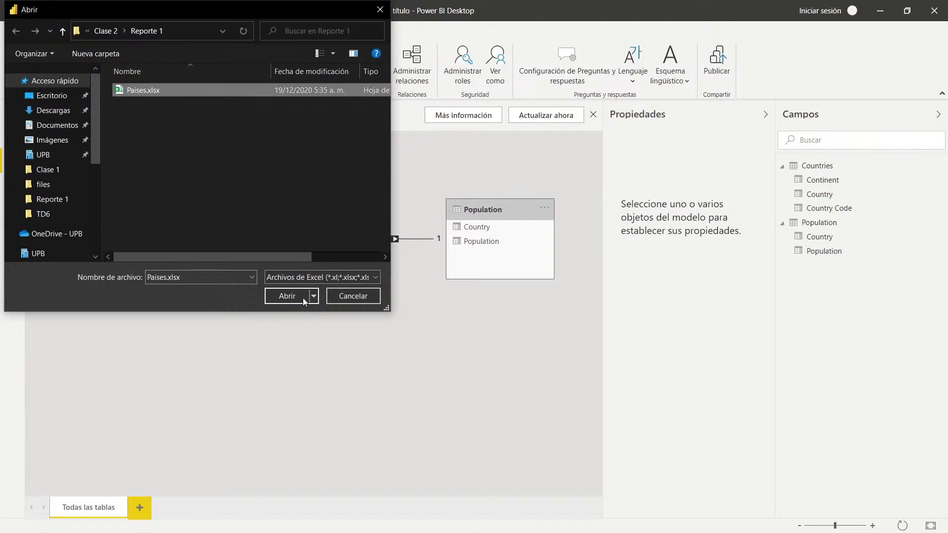
pyautogui.click(353, 296)
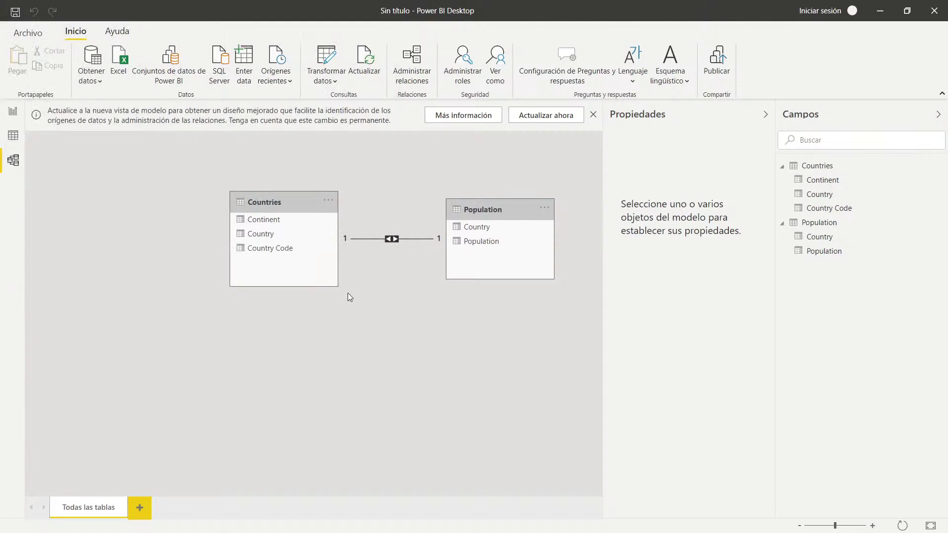
# Step: Import Paises.xlsx from the Reporte 1 folder in the report view, select its Paises sheet, and open it for transformation
pyautogui.click(13, 113)
pyautogui.click(181, 201)
pyautogui.click(147, 65)
pyautogui.click(128, 94)
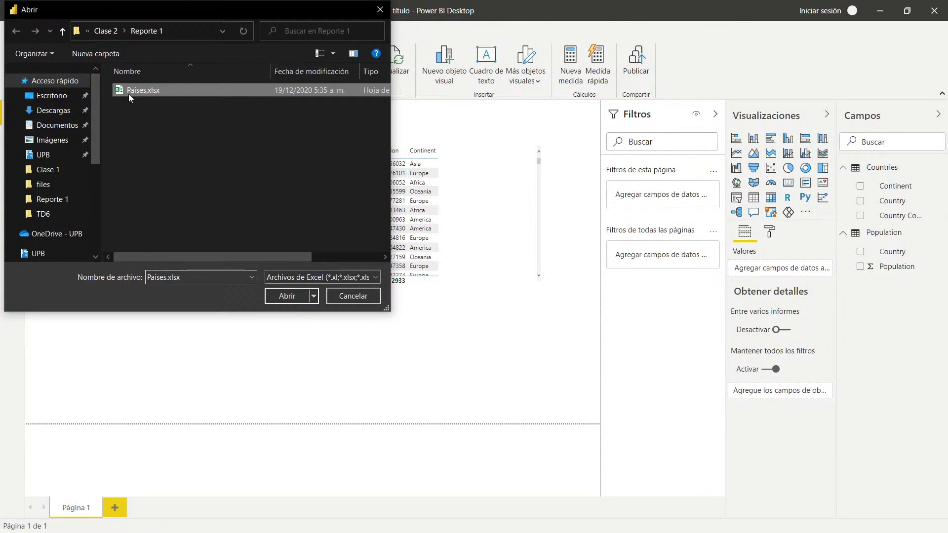
pyautogui.doubleClick(155, 91)
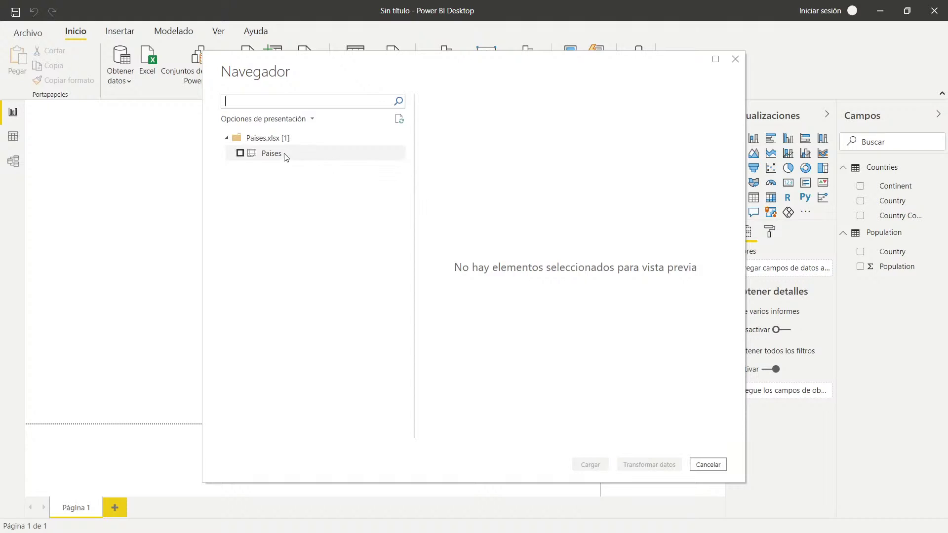
pyautogui.click(241, 154)
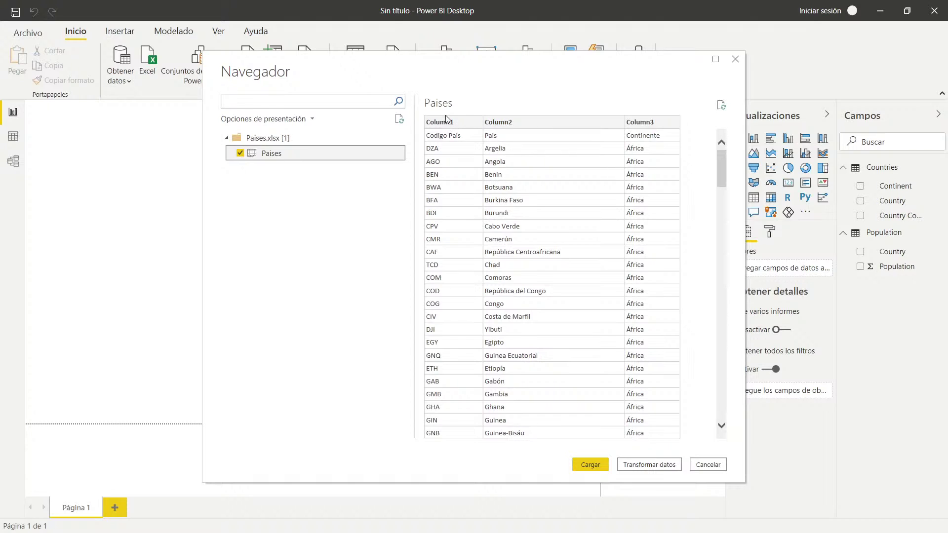
pyautogui.click(650, 466)
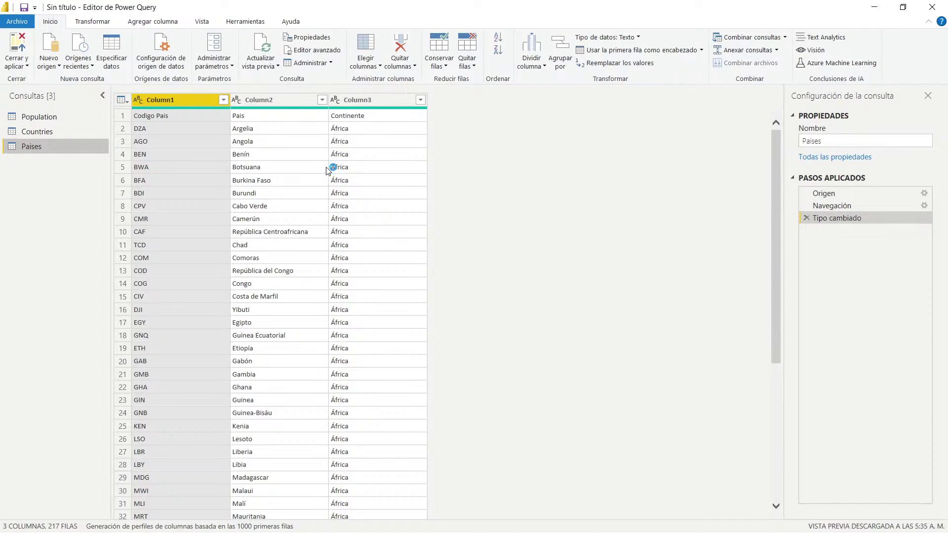
# Step: Promote the first row of the Paises query to headers and apply the changes to the report
pyautogui.click(627, 52)
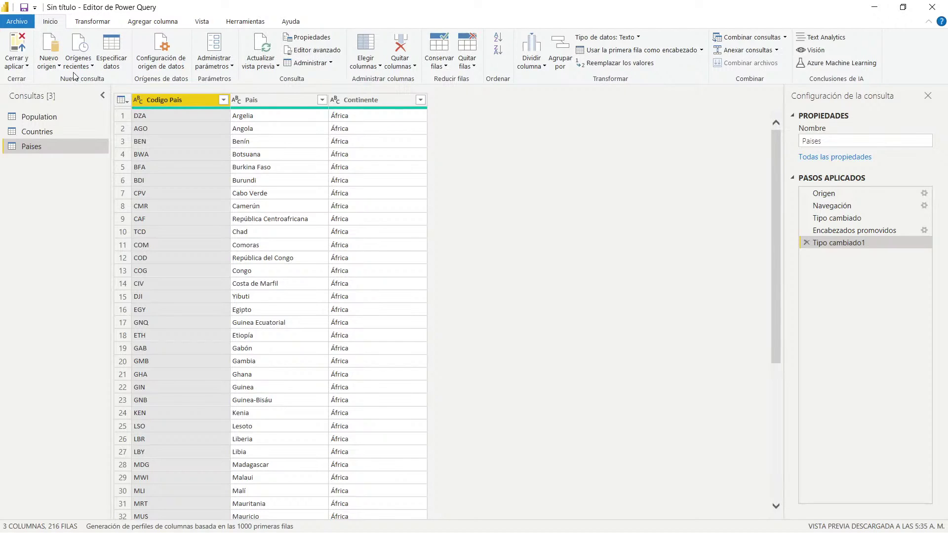
pyautogui.click(19, 65)
pyautogui.click(42, 79)
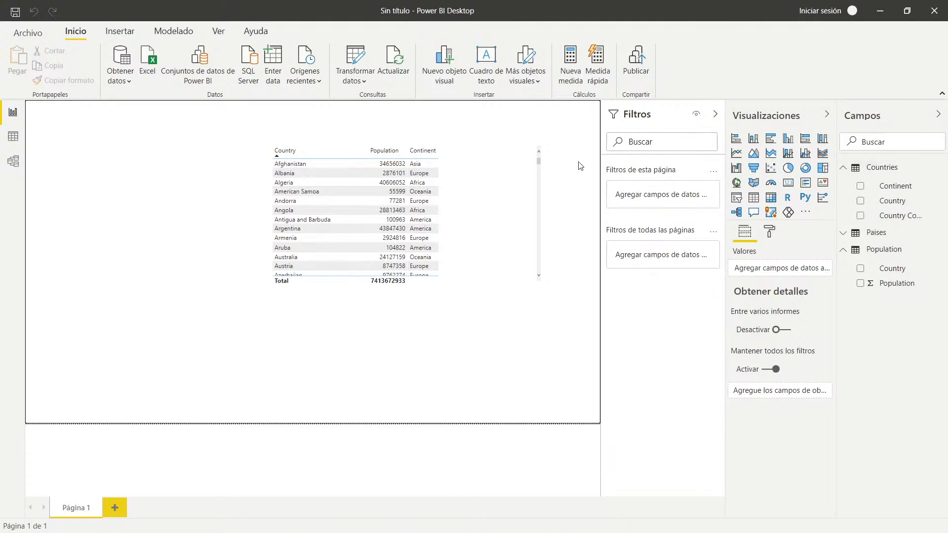
# Step: Arrange the model tables in a row in the order Paises, Countries, Population
pyautogui.click(14, 162)
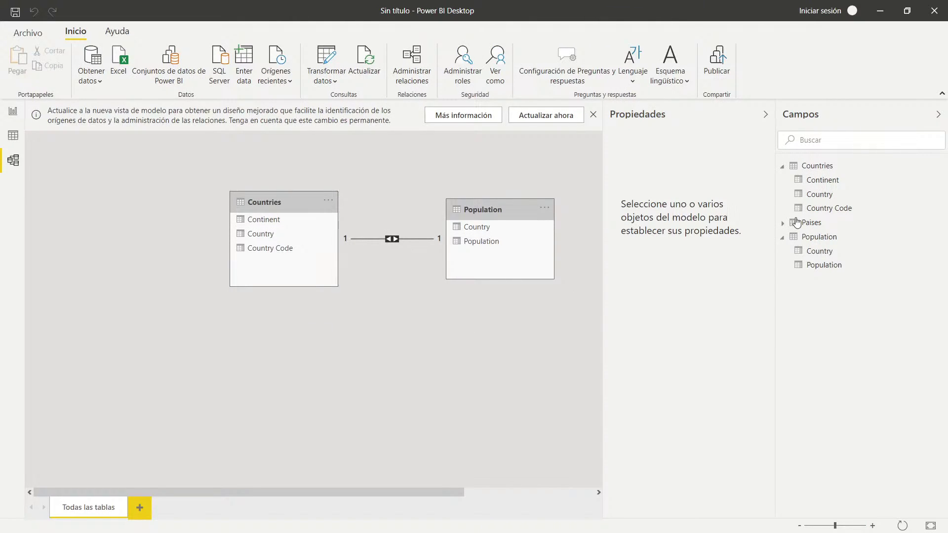
pyautogui.moveTo(805, 223); pyautogui.dragTo(117, 288)
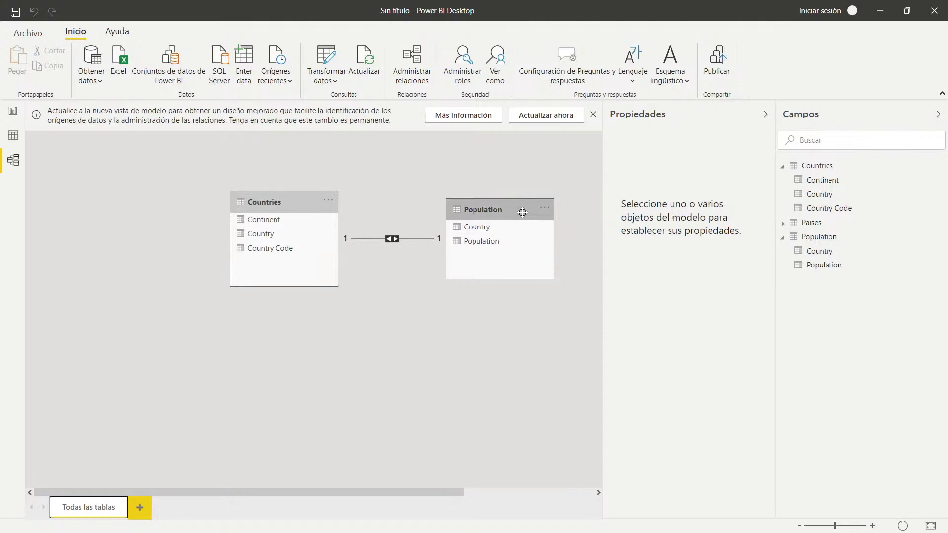
pyautogui.moveTo(499, 209); pyautogui.dragTo(531, 195)
pyautogui.moveTo(289, 204); pyautogui.dragTo(381, 206)
pyautogui.click(795, 223)
pyautogui.click(458, 299)
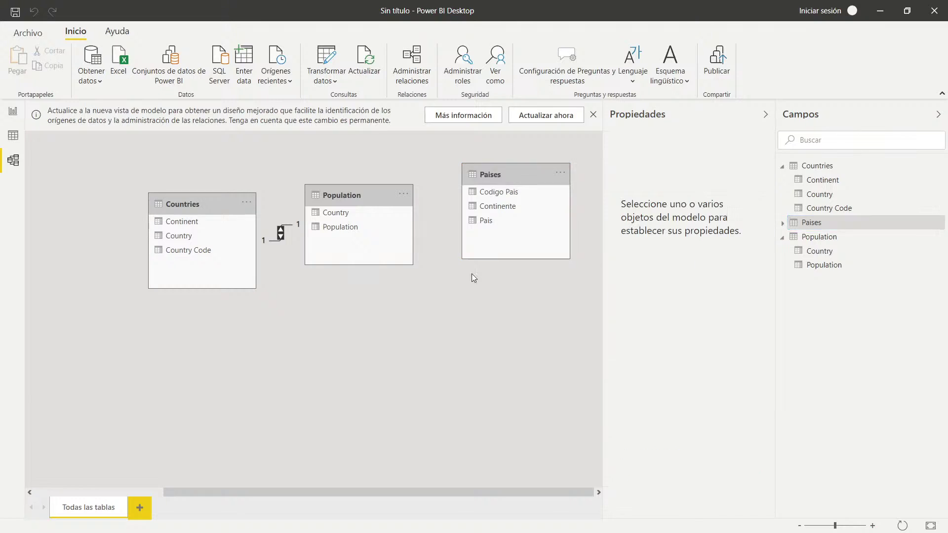
pyautogui.moveTo(531, 174); pyautogui.dragTo(219, 211)
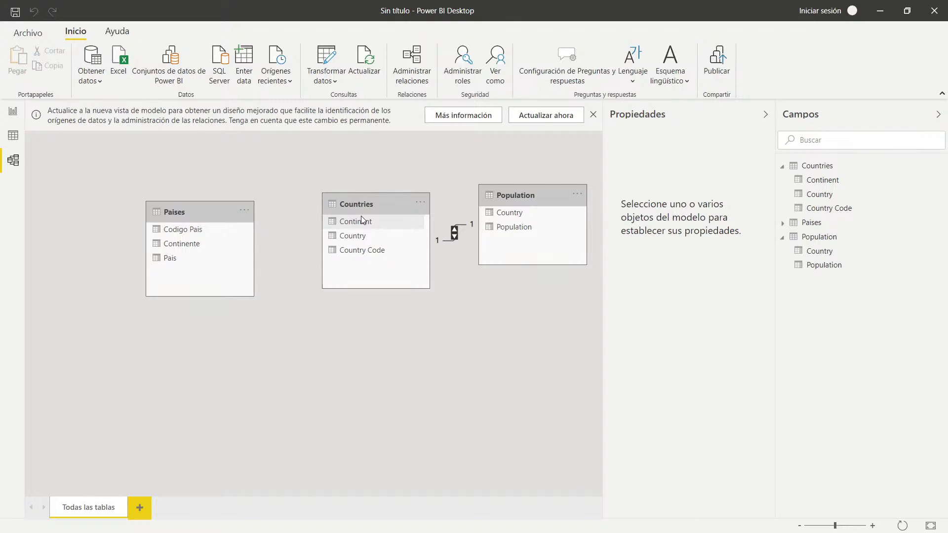
# Step: Relate Codigo Pais in the Paises table to Country Code in the Countries table
pyautogui.click(201, 233)
pyautogui.click(168, 258)
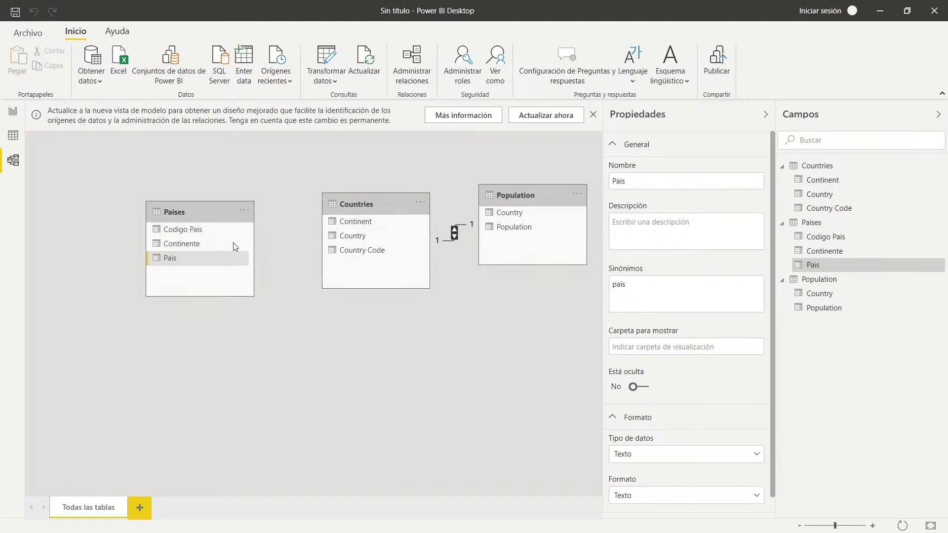
pyautogui.click(184, 230)
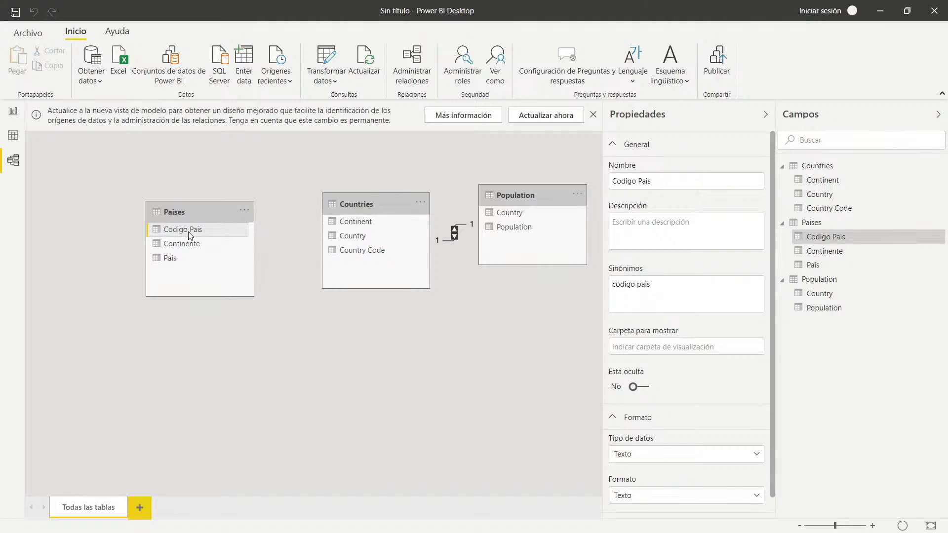
pyautogui.moveTo(190, 234); pyautogui.dragTo(359, 256)
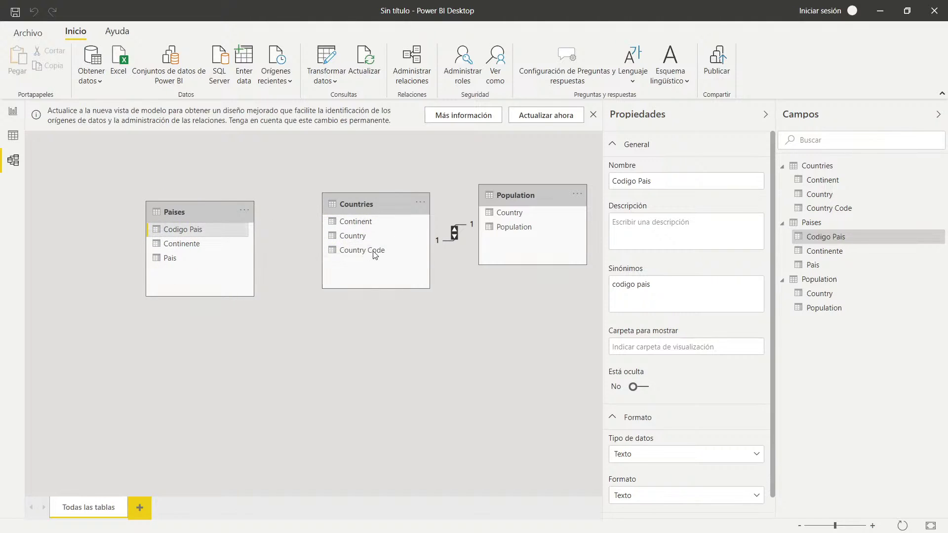
# Step: In the report view, add Codigo Pais, Continente and Pais from Paises, plus Country and Country Code from Countries, to the table visual
pyautogui.click(12, 112)
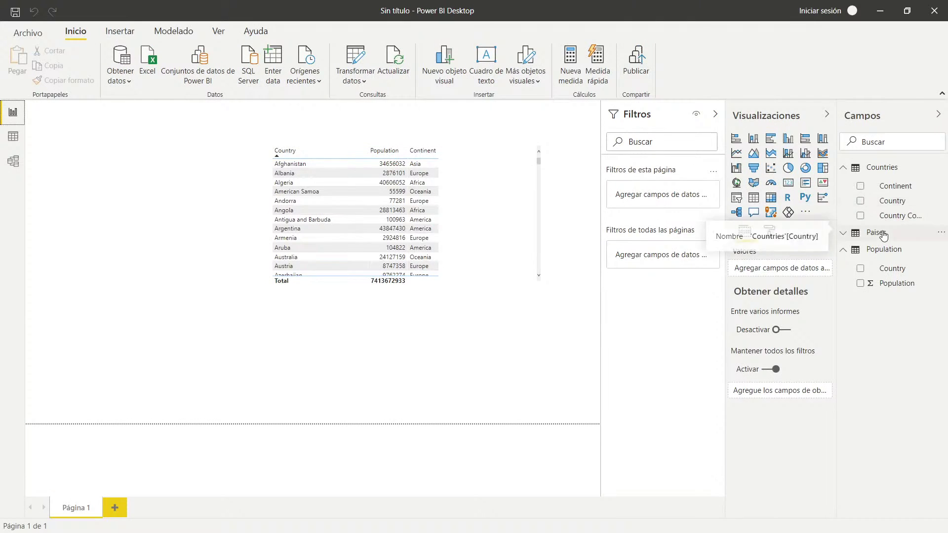
pyautogui.click(845, 237)
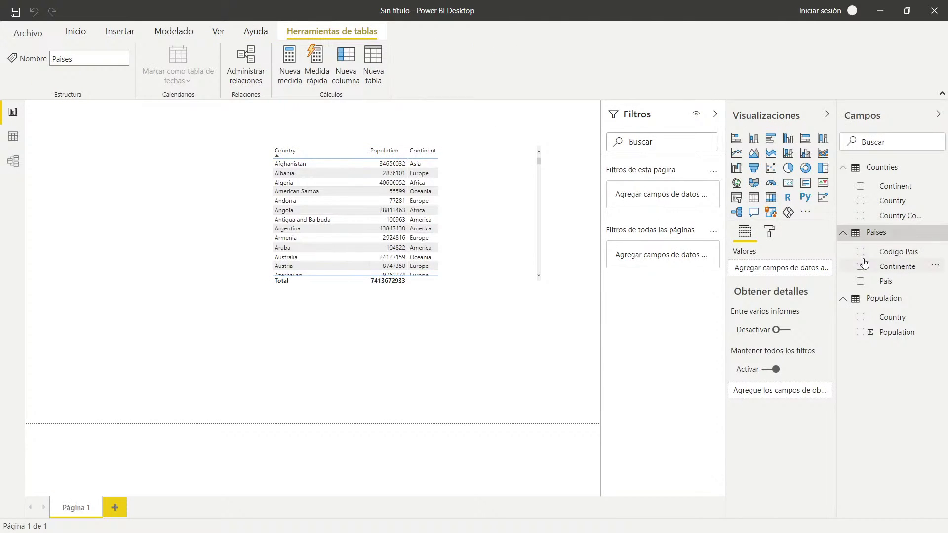
pyautogui.click(469, 198)
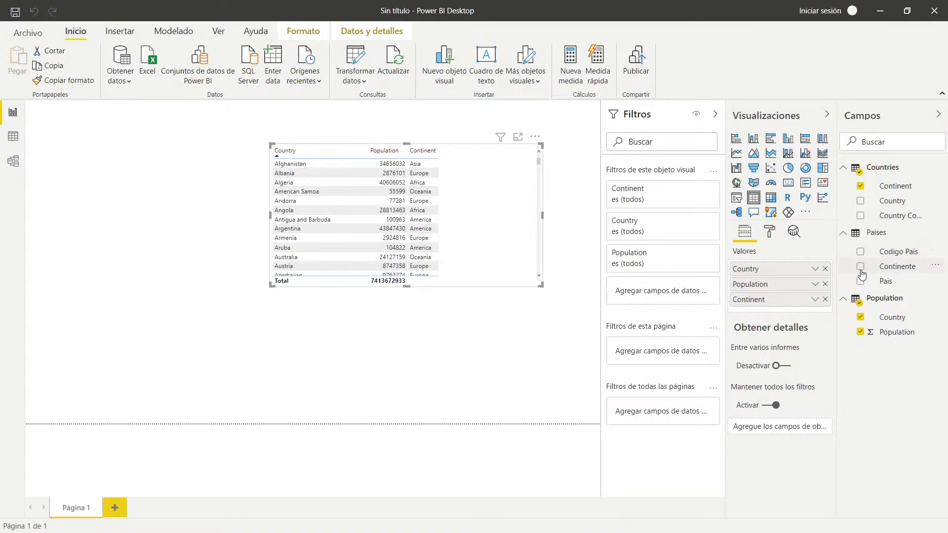
pyautogui.click(860, 251)
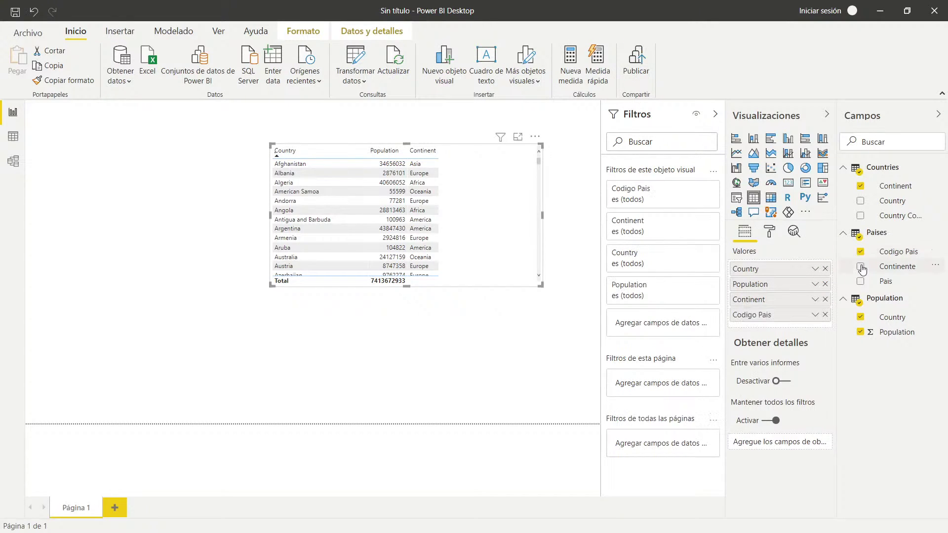
pyautogui.click(861, 266)
pyautogui.click(860, 281)
pyautogui.click(860, 200)
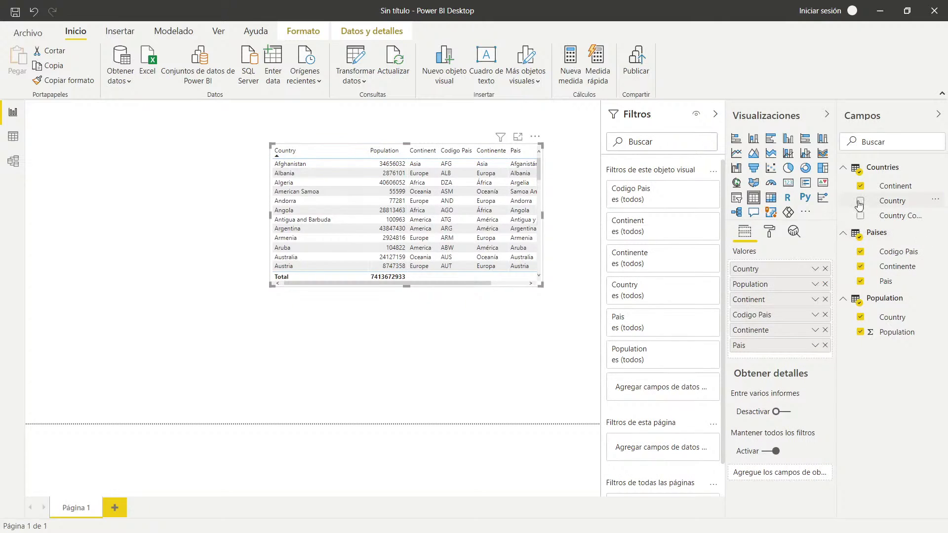
pyautogui.click(860, 215)
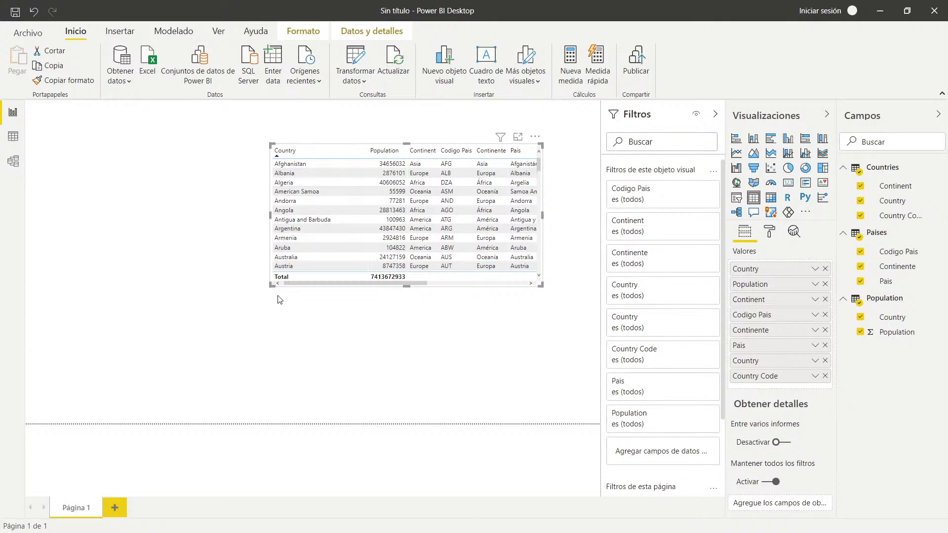
# Step: Enlarge the table visual and order its columns Country, Population, Continent, Continente, Codigo Pais, Country Code, Pais, Country
pyautogui.moveTo(255, 285); pyautogui.dragTo(48, 336)
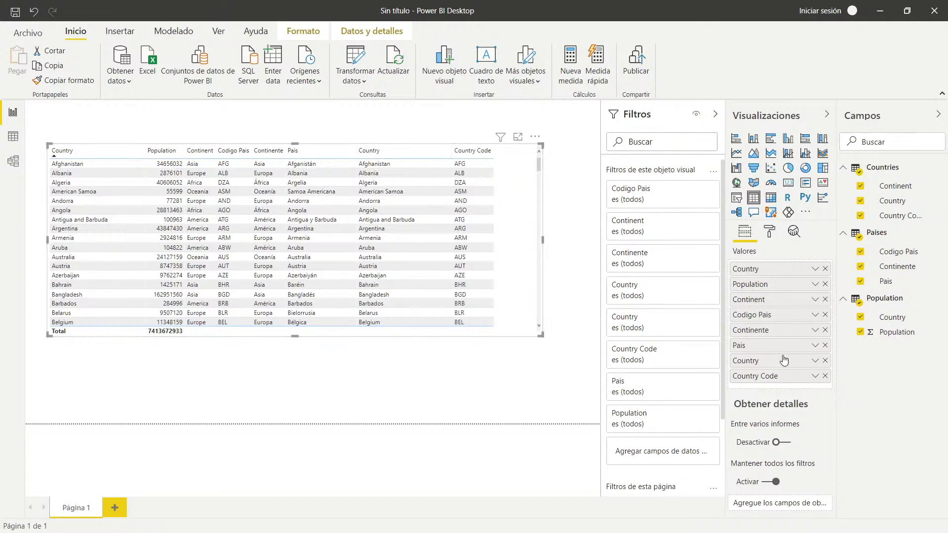
pyautogui.moveTo(770, 380); pyautogui.dragTo(774, 316)
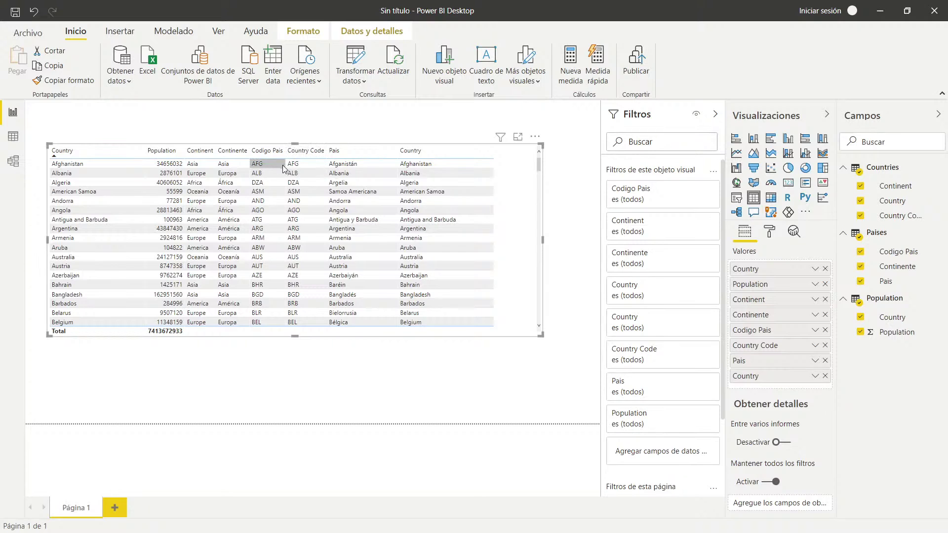
pyautogui.click(375, 164)
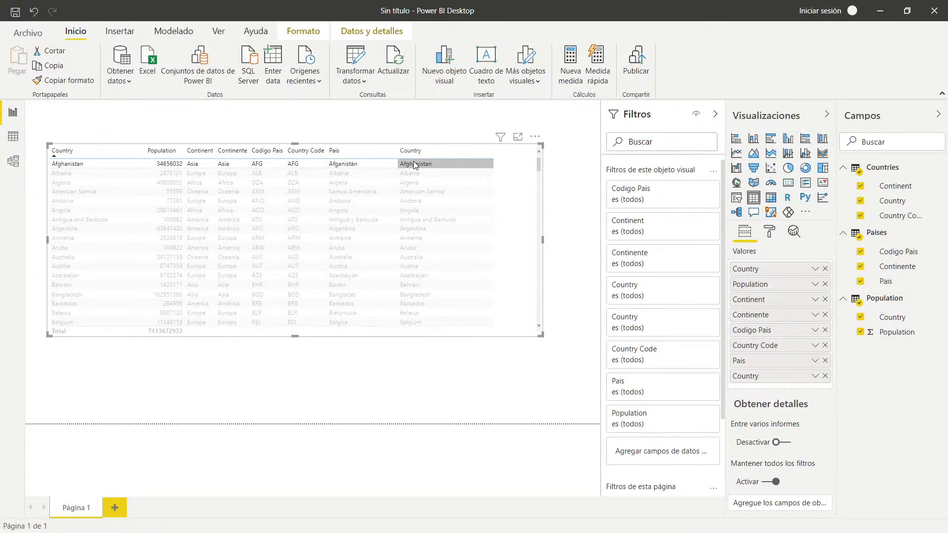
pyautogui.click(490, 179)
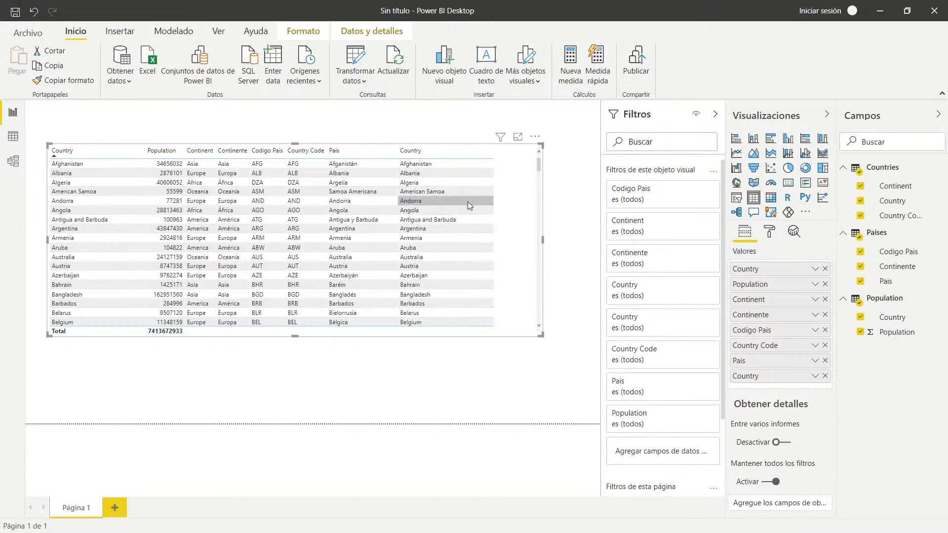
# Step: Remove Continent, Country and Country Code of the Countries table from the table visual and narrow it to fit the remaining columns
pyautogui.click(860, 186)
pyautogui.click(861, 201)
pyautogui.click(860, 216)
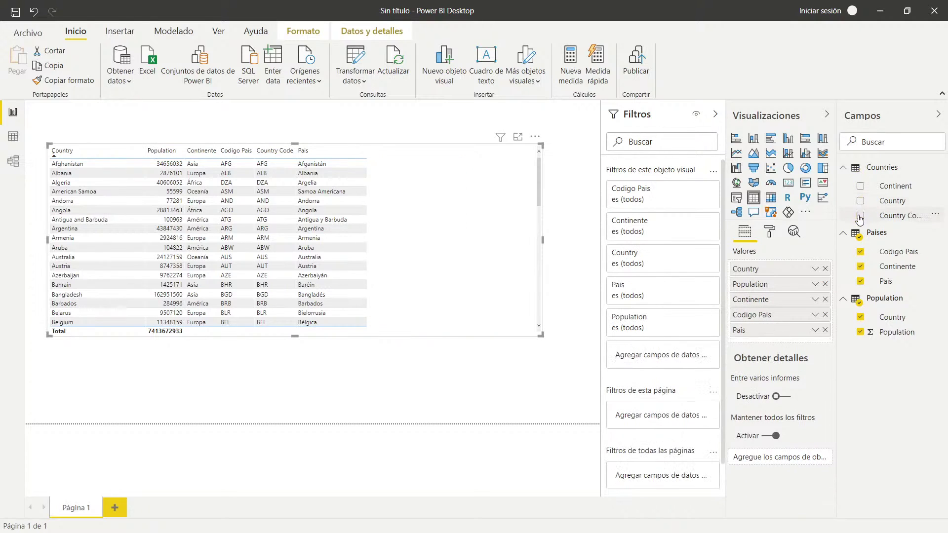
pyautogui.moveTo(543, 239); pyautogui.dragTo(347, 239)
# Step: Sort the table visual by Codigo Pais and move it toward the right side of the report page
pyautogui.click(290, 141)
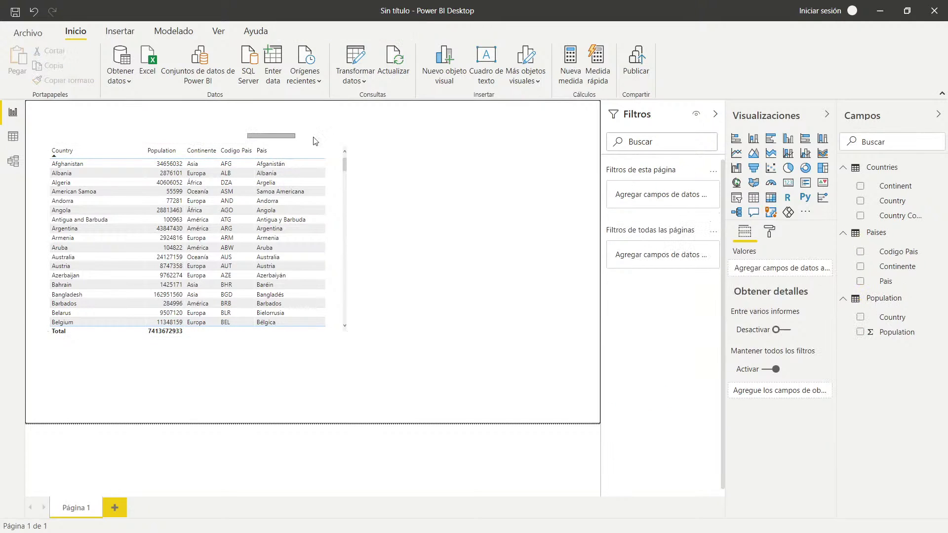
pyautogui.click(252, 147)
pyautogui.click(236, 150)
pyautogui.moveTo(346, 143); pyautogui.dragTo(584, 129)
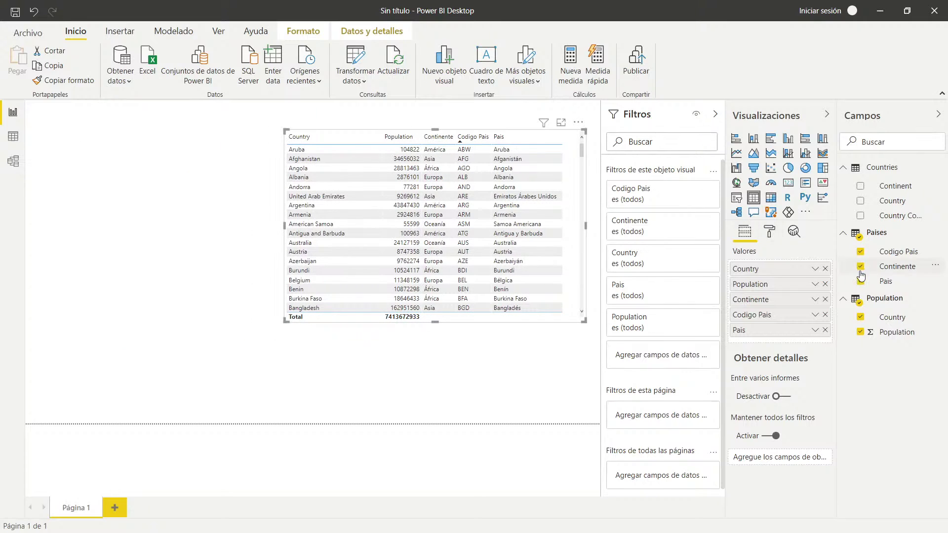
# Step: Reduce the table visual to Continente, Pais and Population in that order, and narrow and move it toward the page's right edge
pyautogui.click(860, 252)
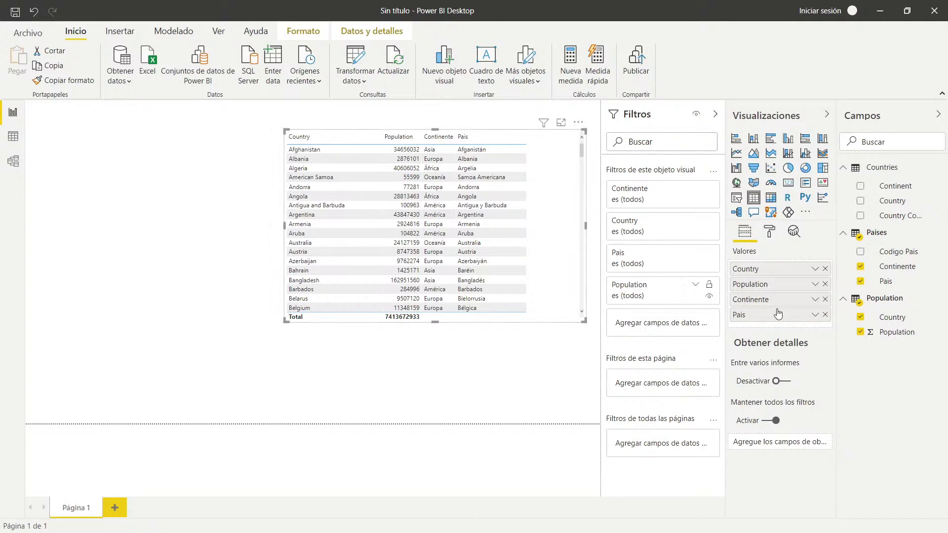
pyautogui.click(858, 323)
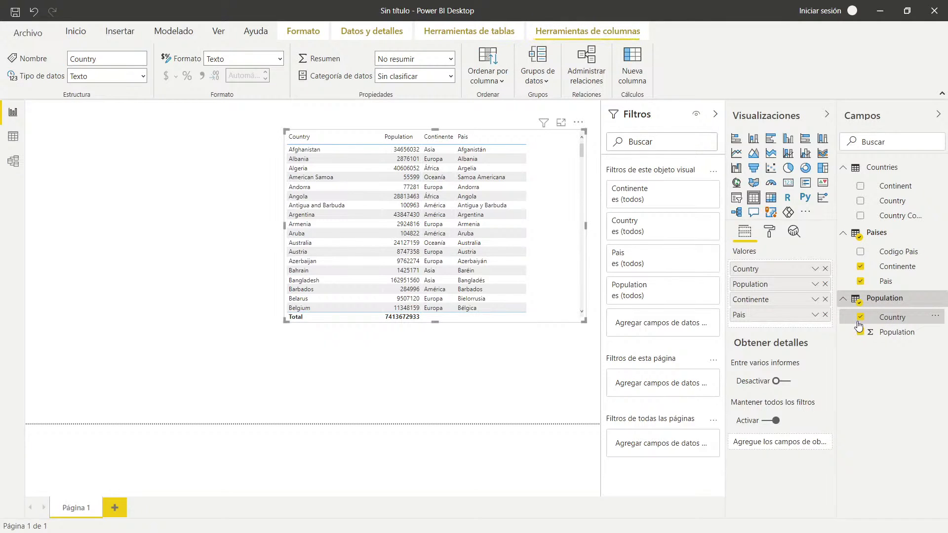
pyautogui.click(860, 317)
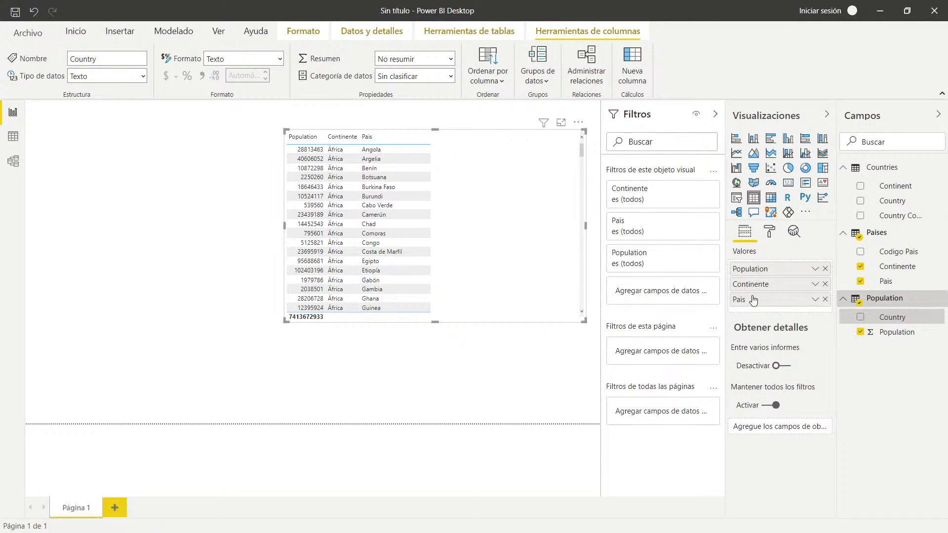
pyautogui.moveTo(753, 284); pyautogui.dragTo(752, 270)
pyautogui.moveTo(749, 303)
pyautogui.mouseDown()
pyautogui.moveTo(751, 276)
pyautogui.moveTo(746, 286)
pyautogui.mouseUp()
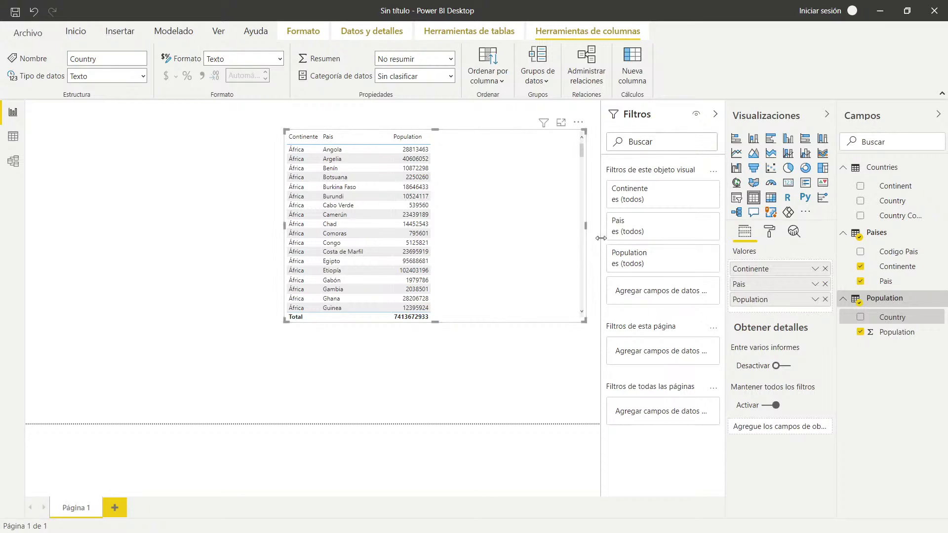
pyautogui.moveTo(586, 230); pyautogui.dragTo(469, 233)
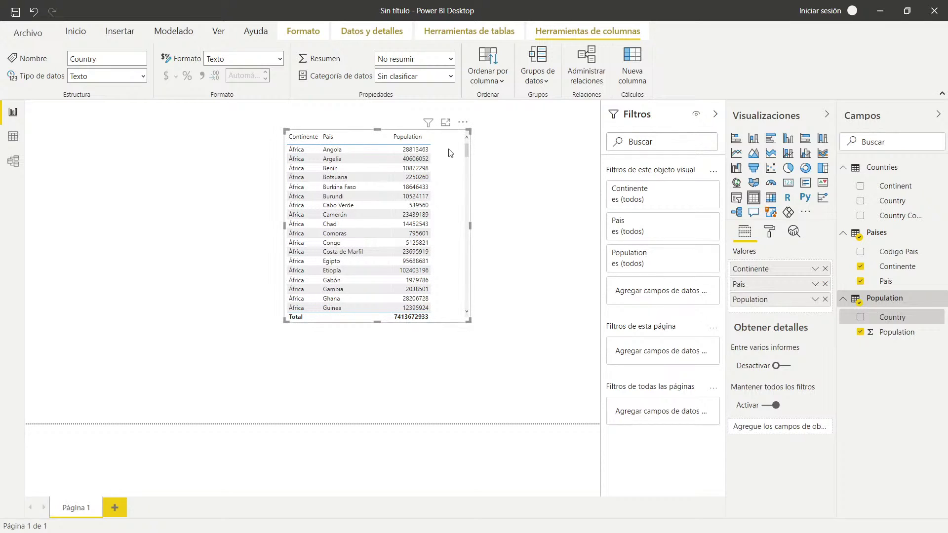
pyautogui.moveTo(464, 120); pyautogui.dragTo(552, 127)
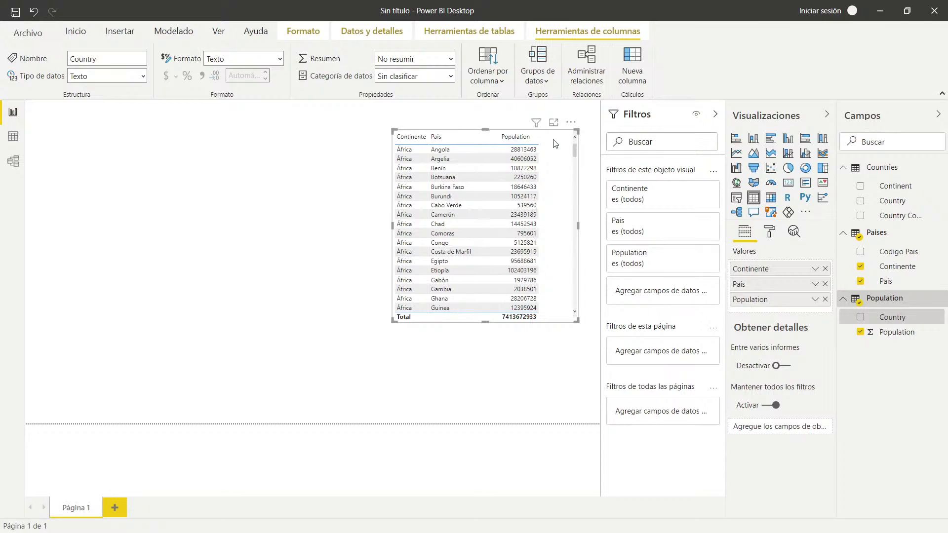
# Step: Rename the Population field as Población and format its numbers with a thousands separator
pyautogui.rightClick(902, 334)
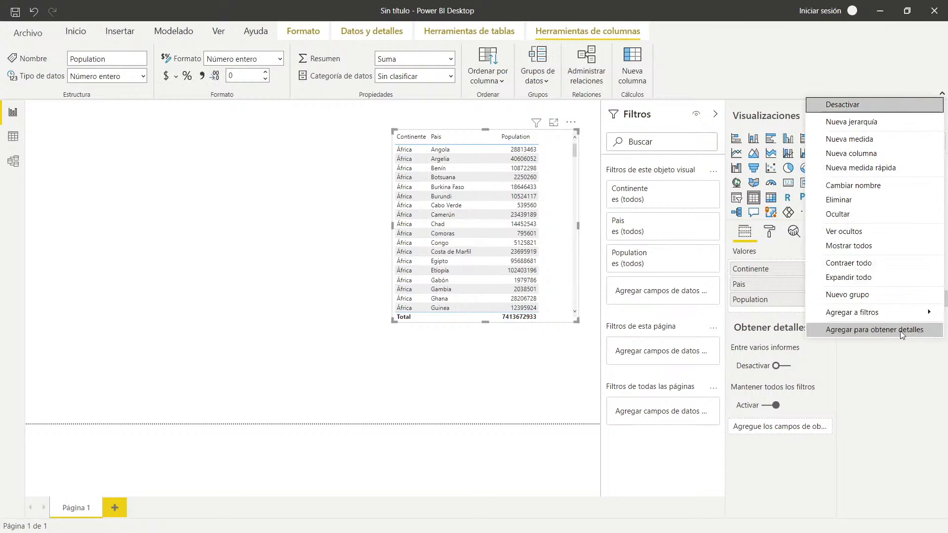
pyautogui.click(853, 185)
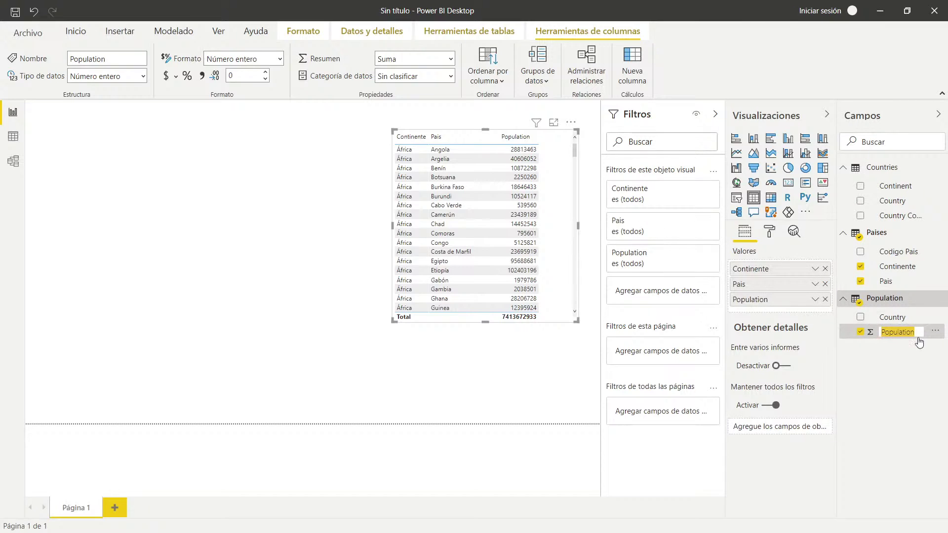
pyautogui.write('Población')
pyautogui.press('Return')
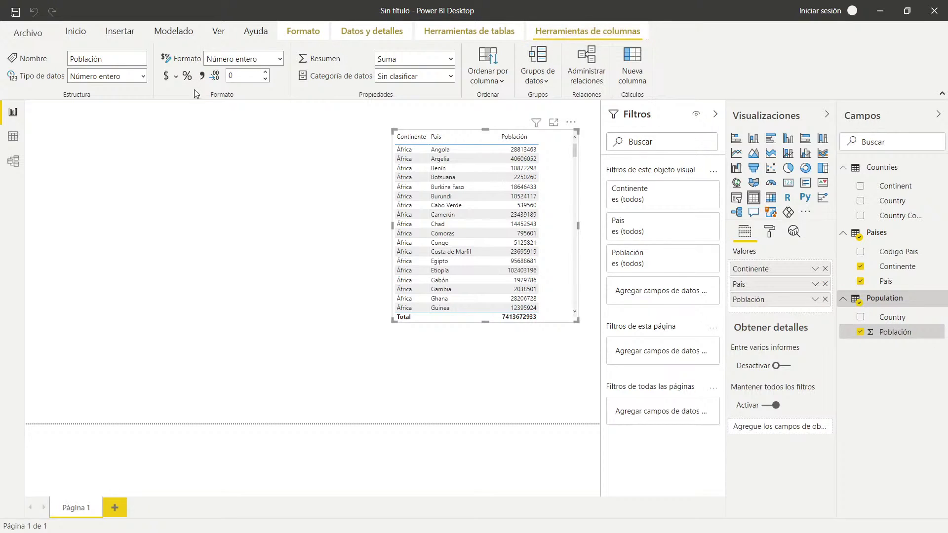
pyautogui.click(202, 77)
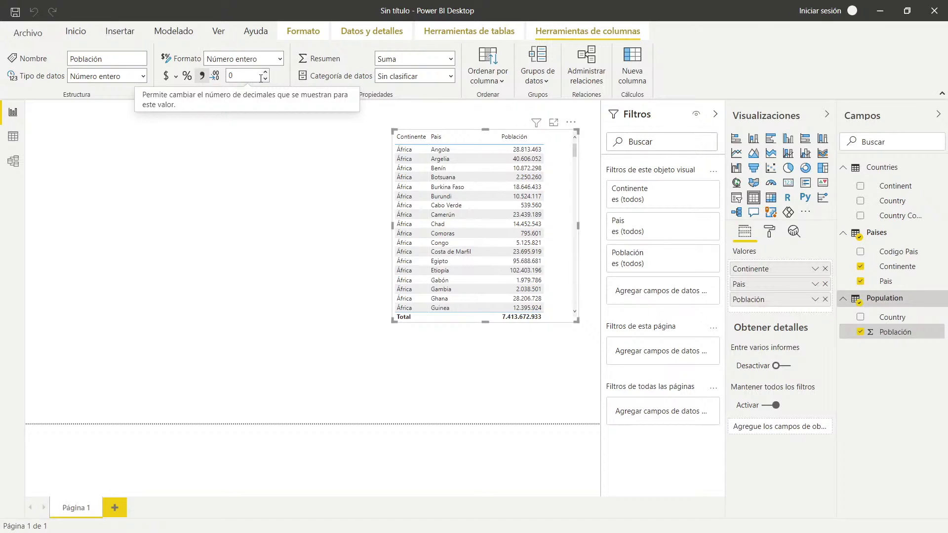
pyautogui.click(203, 76)
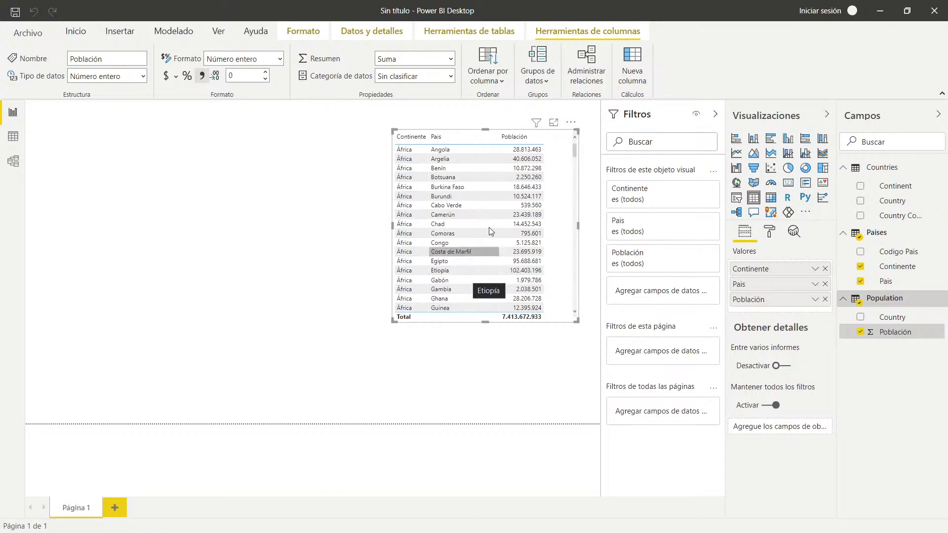
pyautogui.click(478, 139)
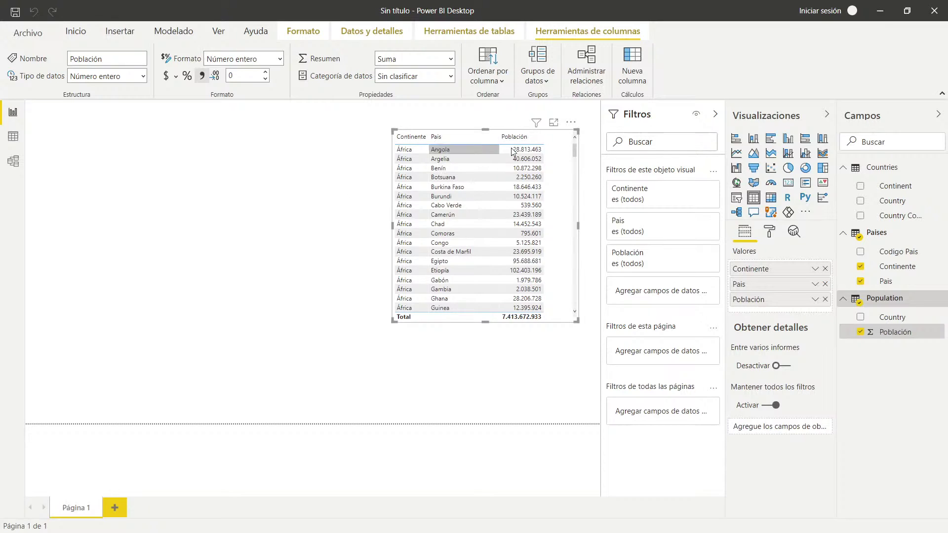
# Step: Convert the table to a matrix with Continente and Pais as rows and Población as values, and resize and reposition it
pyautogui.click(771, 197)
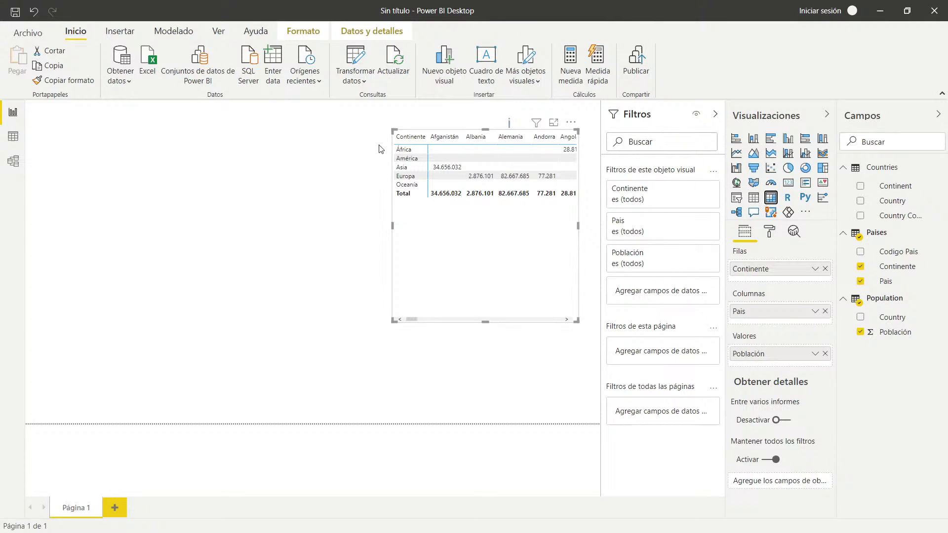
pyautogui.moveTo(392, 226); pyautogui.dragTo(185, 206)
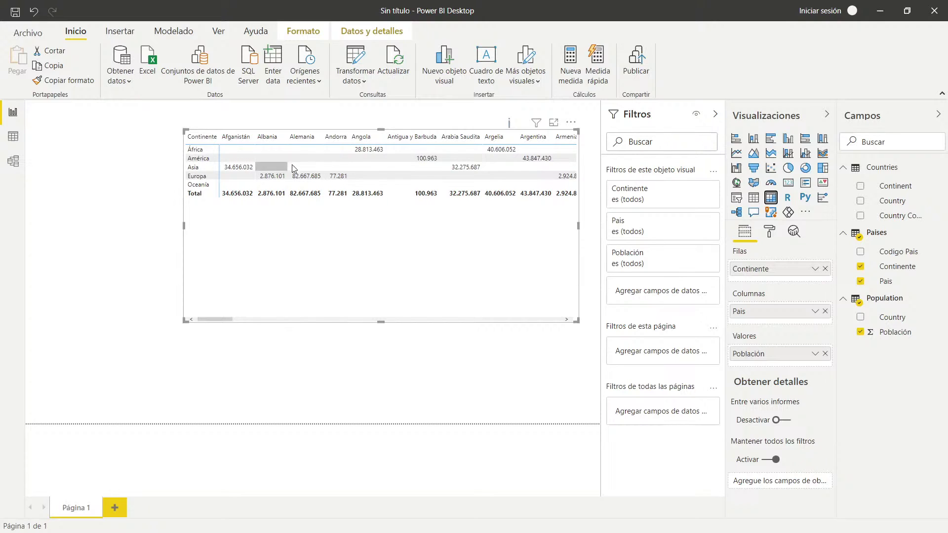
pyautogui.moveTo(751, 315); pyautogui.dragTo(763, 282)
pyautogui.moveTo(741, 312); pyautogui.dragTo(755, 275)
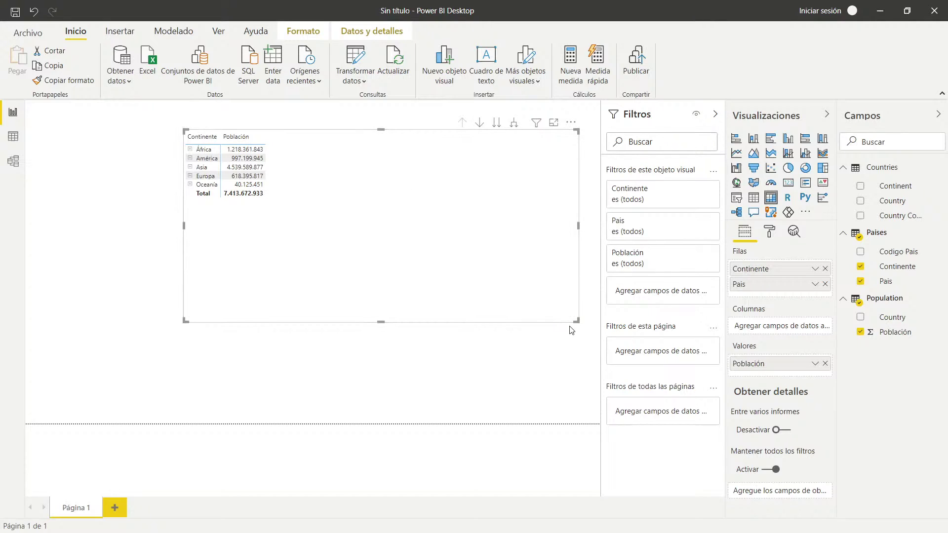
pyautogui.moveTo(574, 324); pyautogui.dragTo(366, 296)
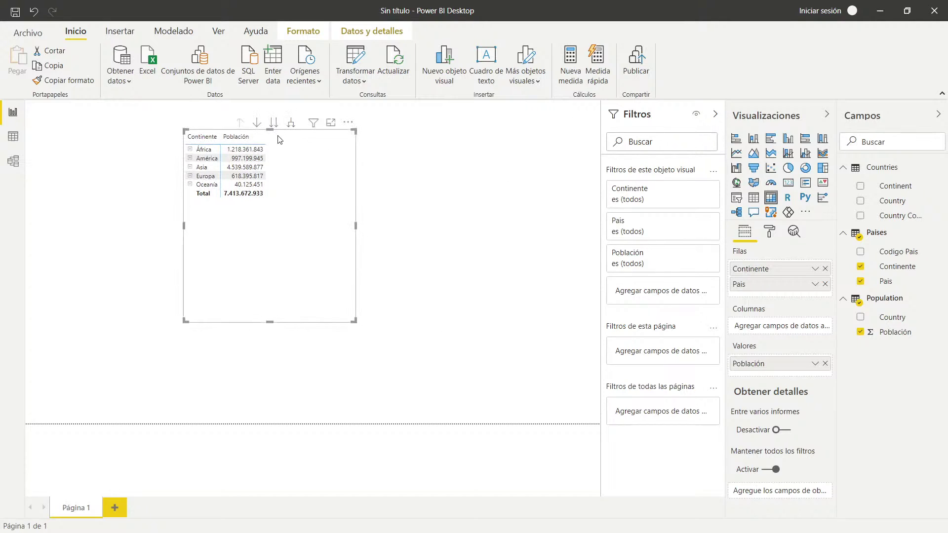
pyautogui.moveTo(284, 135); pyautogui.dragTo(465, 143)
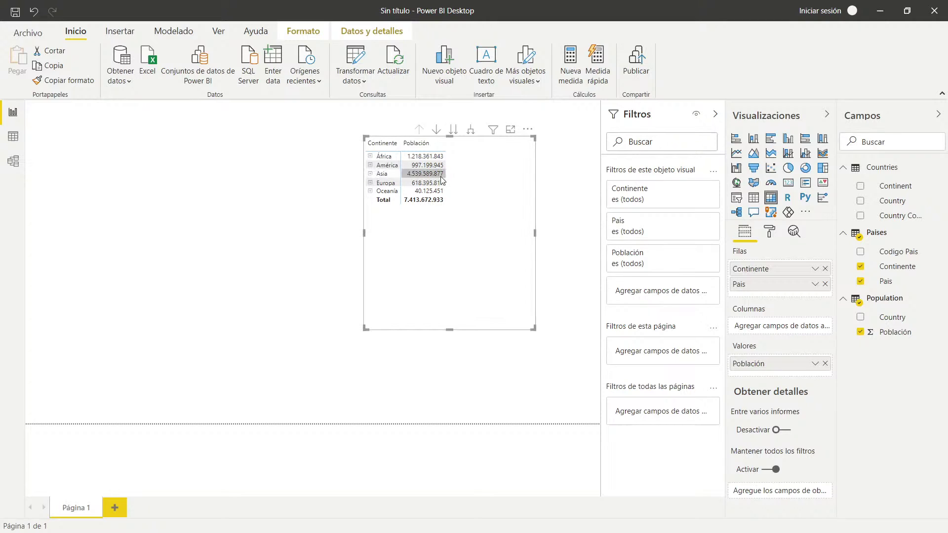
# Step: Expand Oceanía in the matrix and look through the population of its countries
pyautogui.moveTo(417, 179)
pyautogui.click(370, 192)
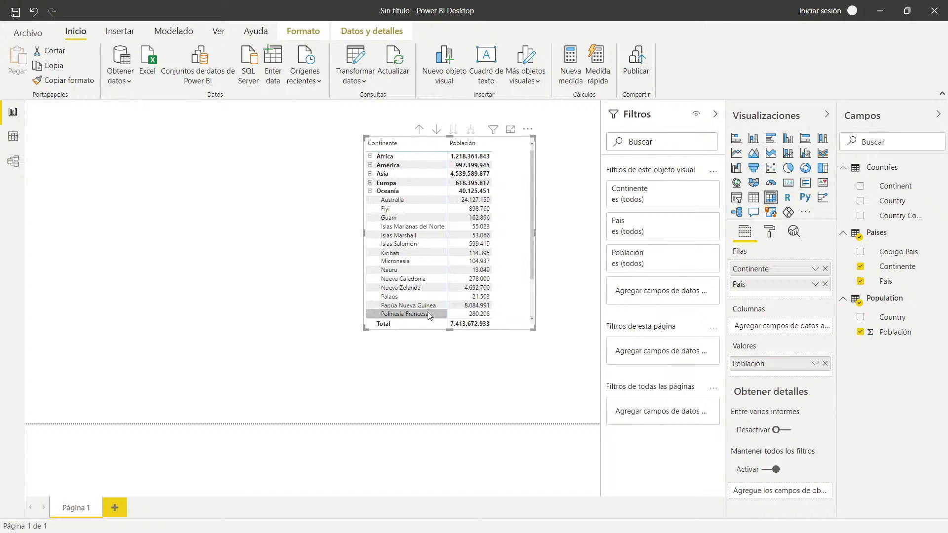
pyautogui.scroll(-2, 428, 315)
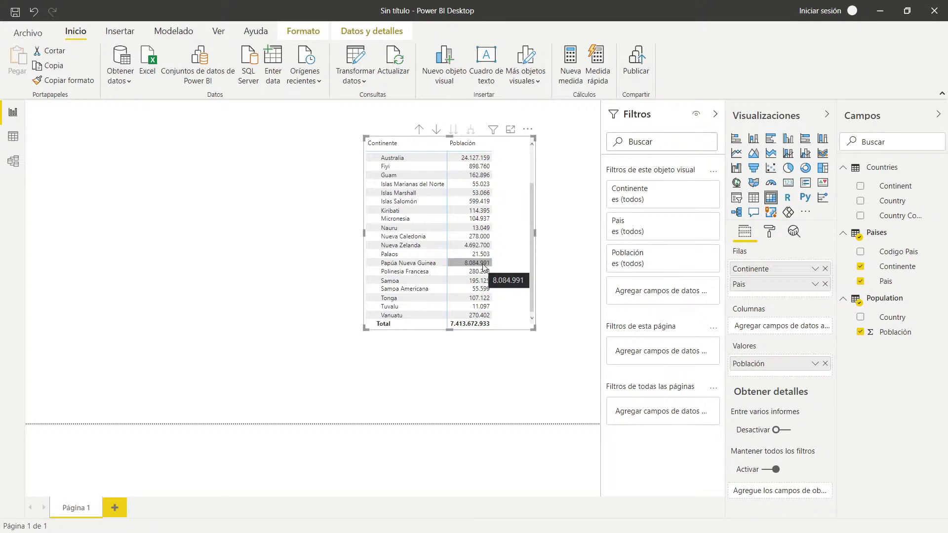
# Step: Finish looking through the Oceanía countries, collapse Oceanía, and sort the matrix by Continente in ascending order
pyautogui.scroll(2, 484, 267)
pyautogui.scroll(-2, 484, 268)
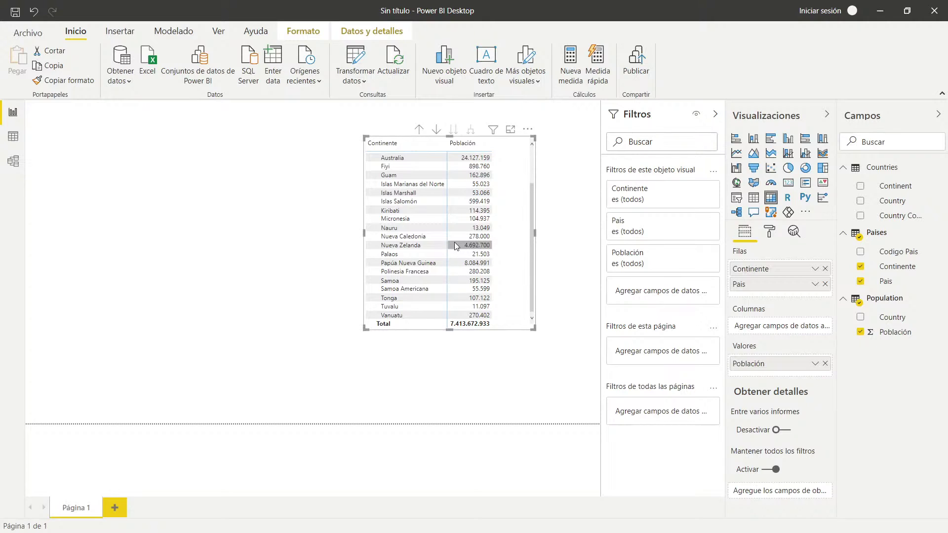
pyautogui.scroll(2, 407, 183)
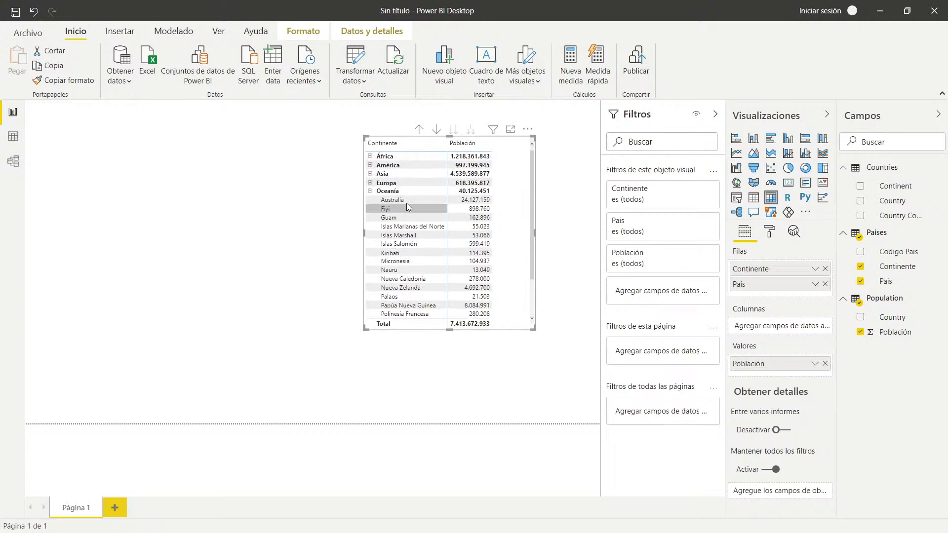
pyautogui.click(371, 192)
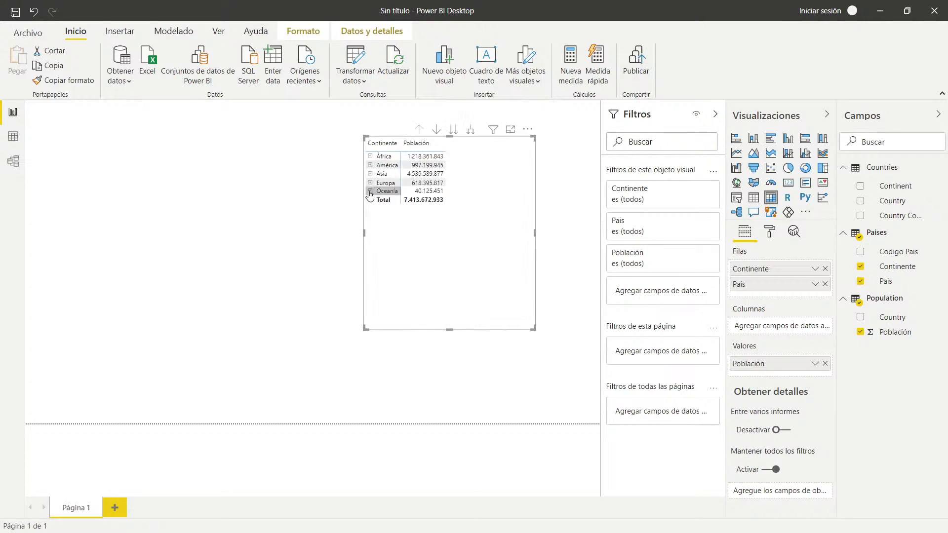
pyautogui.click(424, 143)
pyautogui.click(387, 144)
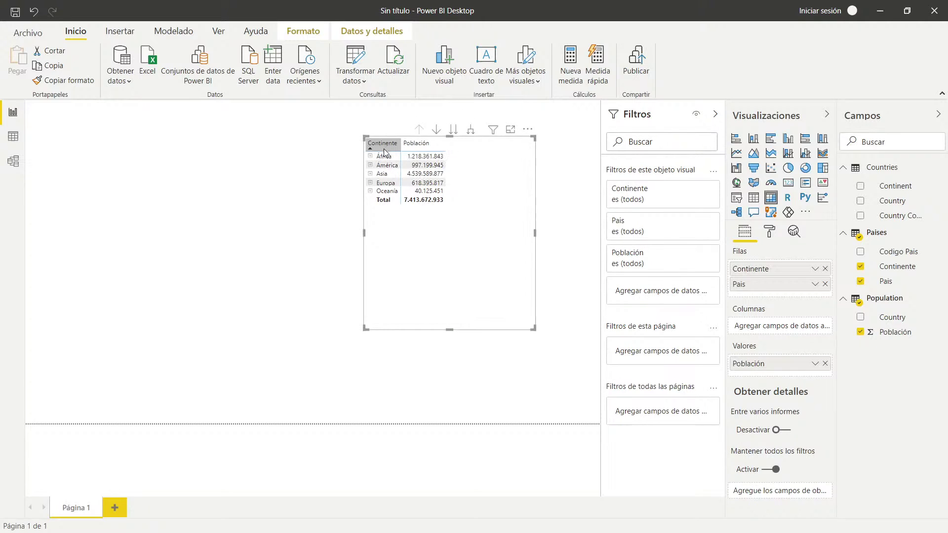
pyautogui.click(370, 156)
pyautogui.click(369, 157)
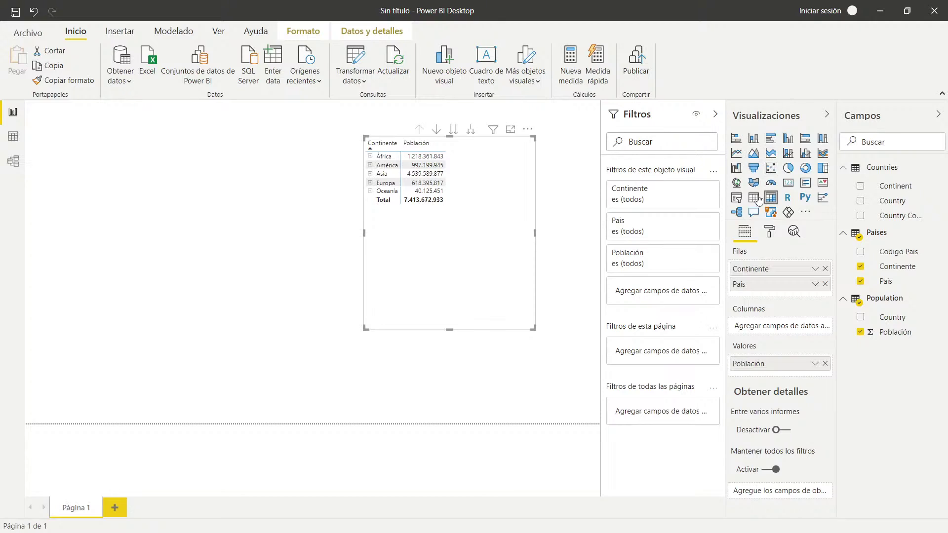
# Step: Try the visual as a donut chart and as a pie chart, and switch it back to a matrix
pyautogui.click(808, 169)
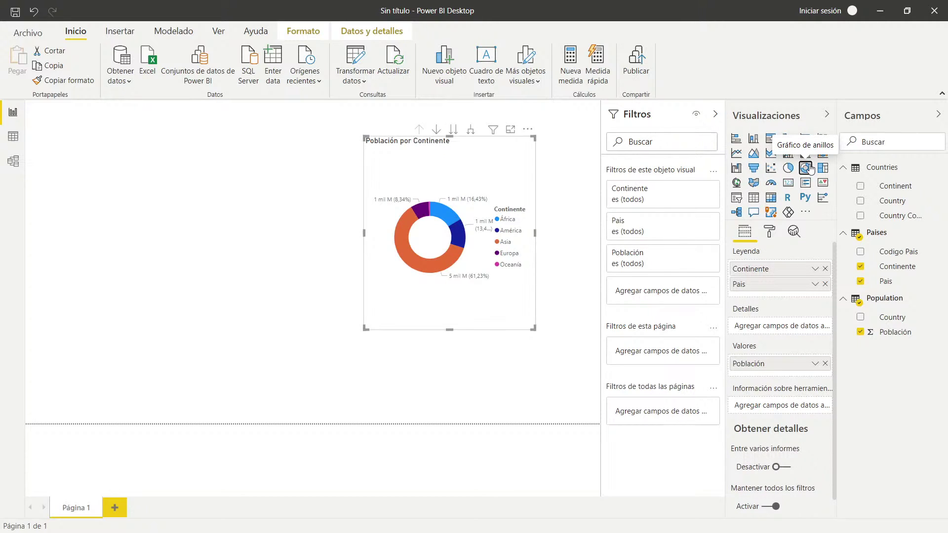
pyautogui.click(788, 169)
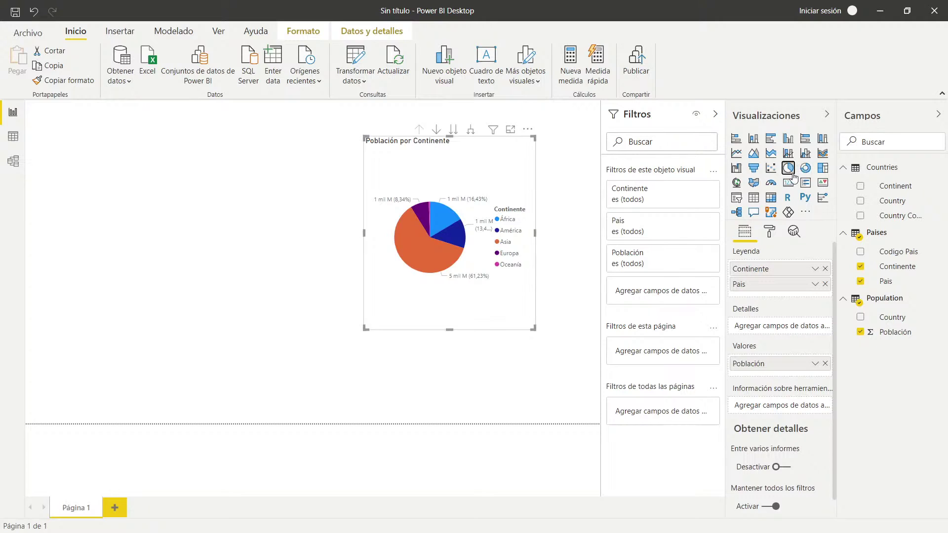
pyautogui.click(770, 204)
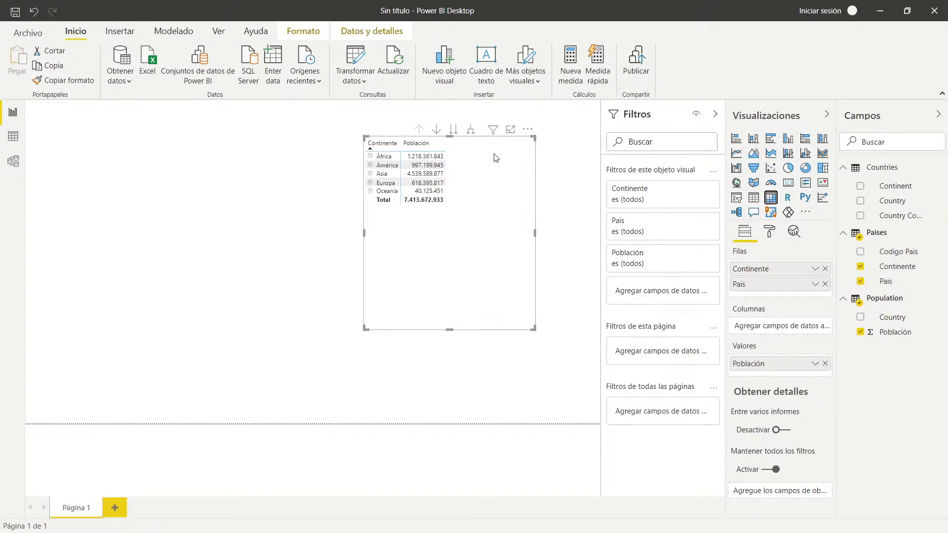
# Step: Open the Power Query Editor to transform the data and select the Población column of the Population query
pyautogui.click(263, 148)
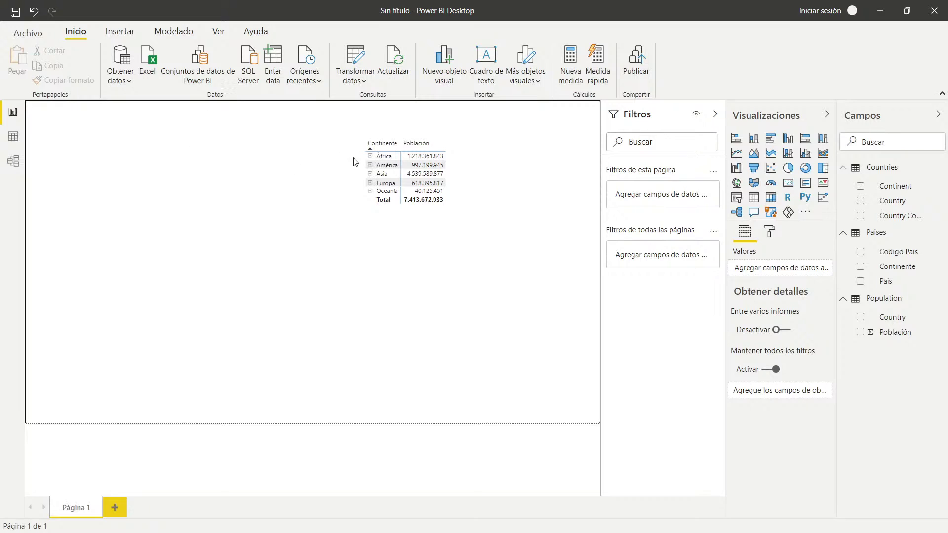
pyautogui.click(385, 165)
pyautogui.click(370, 144)
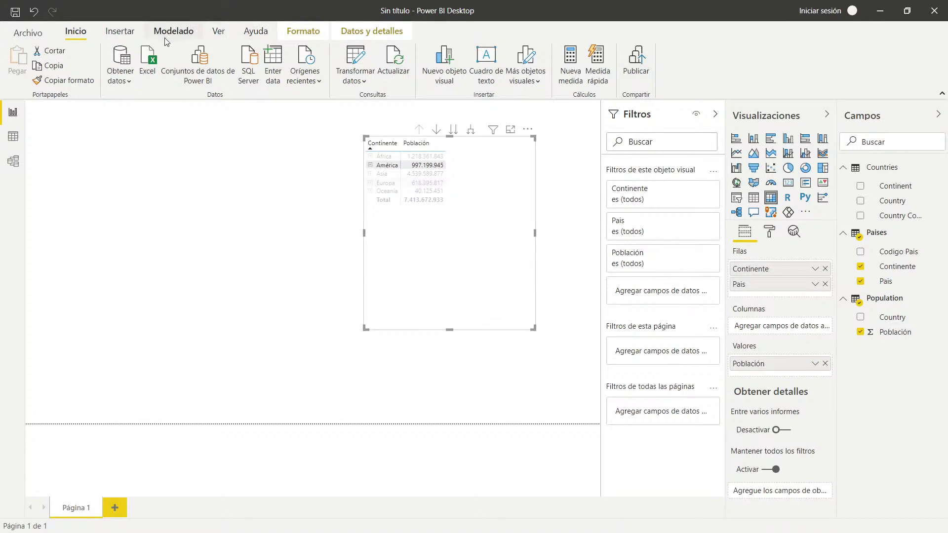
pyautogui.click(365, 81)
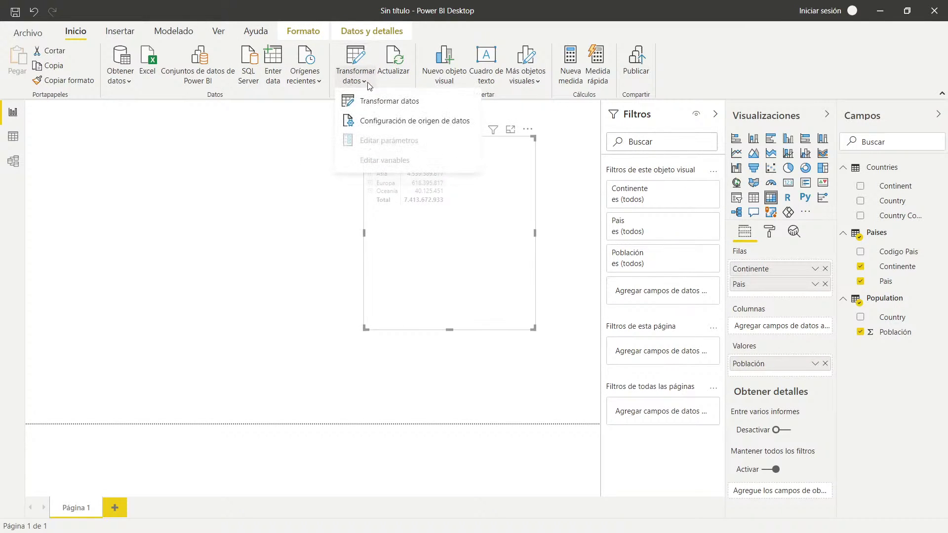
pyautogui.click(404, 102)
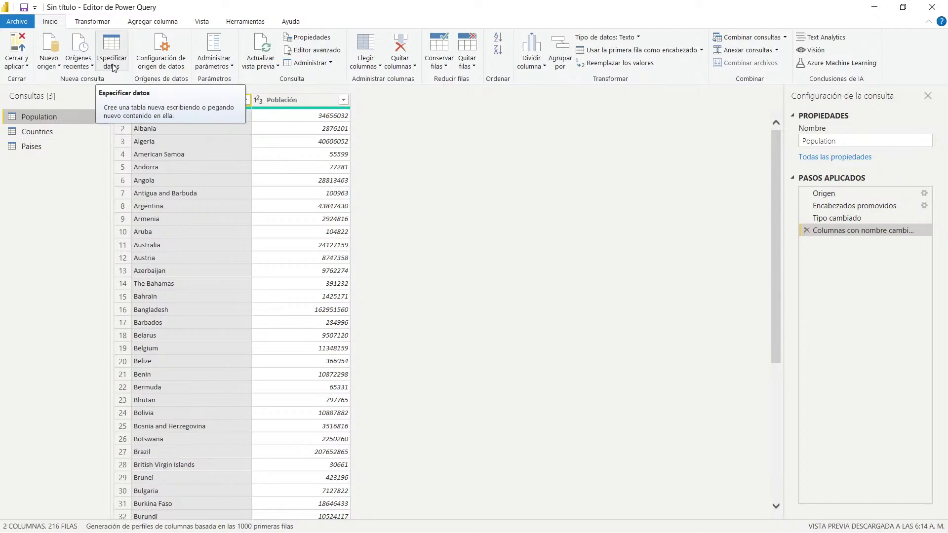
pyautogui.click(289, 100)
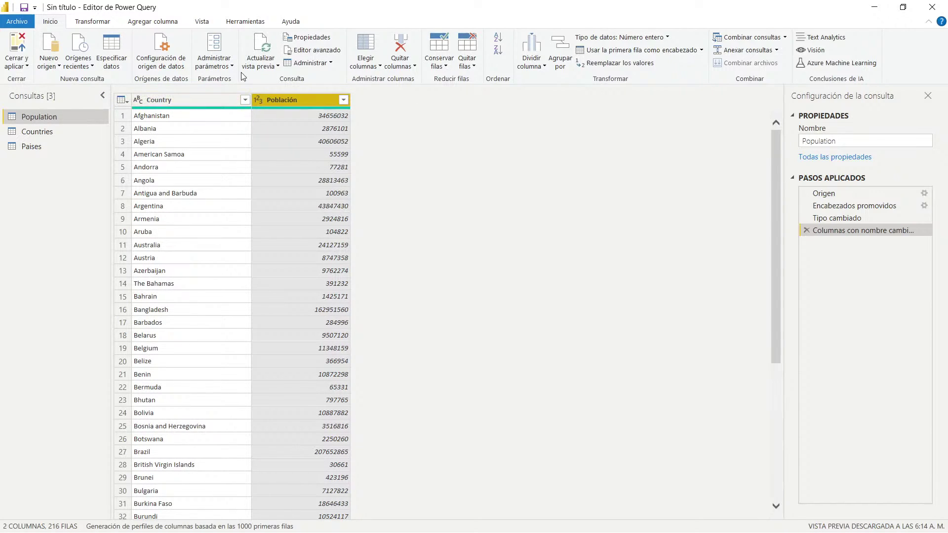
# Step: Start a conditional column in the Population query and name it "Cantidad población"
pyautogui.click(154, 23)
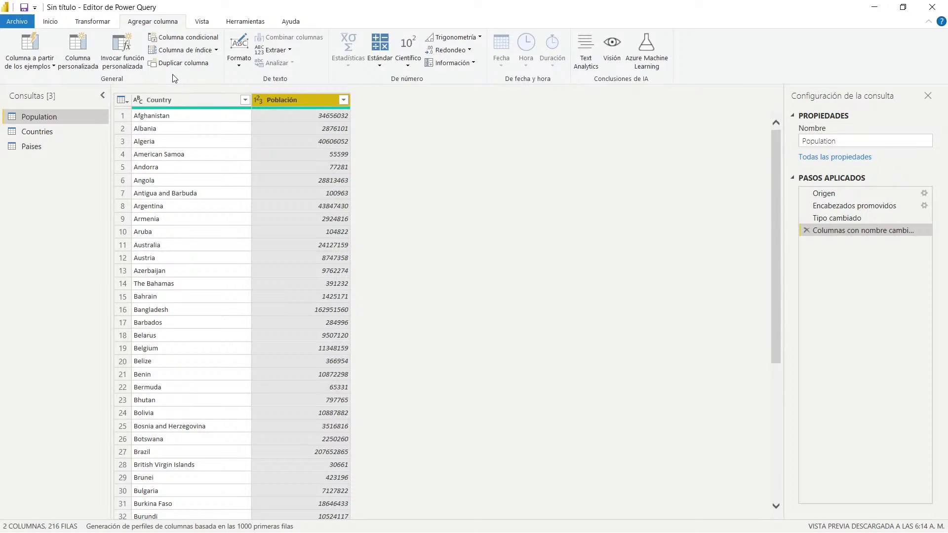
pyautogui.click(325, 130)
pyautogui.click(329, 106)
pyautogui.click(192, 37)
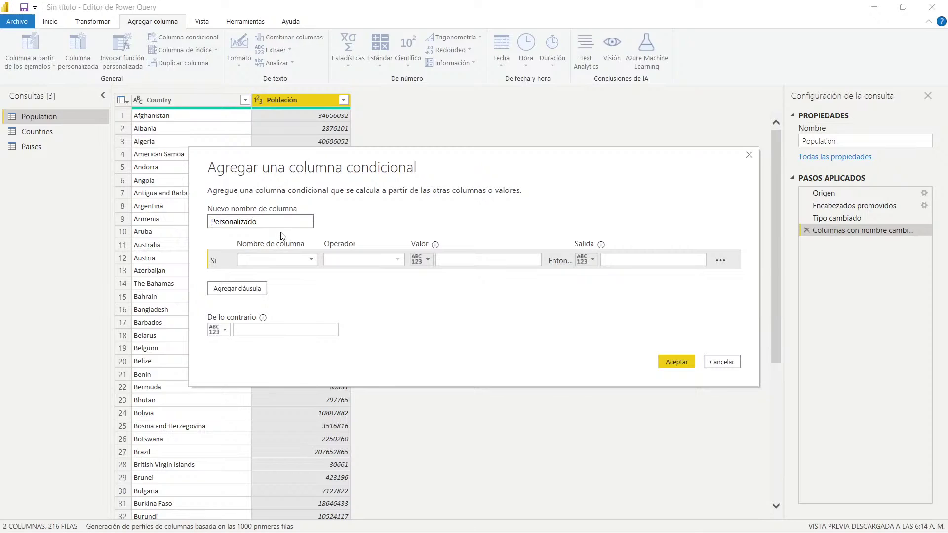
pyautogui.click(281, 218)
pyautogui.doubleClick(281, 218)
pyautogui.write('Cantidad población')
# Step: Define the first clause so that Población less than or equal to 1000000 outputs "0 - 1 M"
pyautogui.click(310, 258)
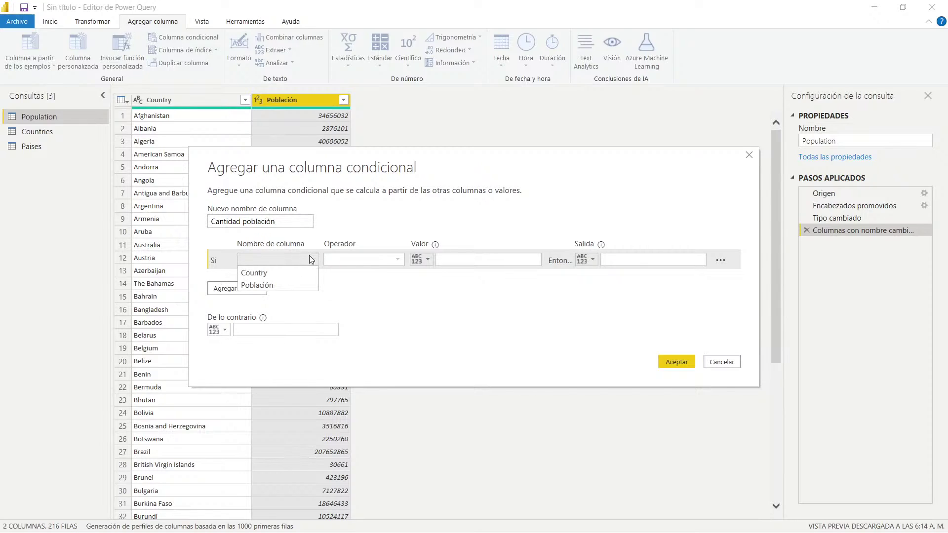
pyautogui.click(273, 284)
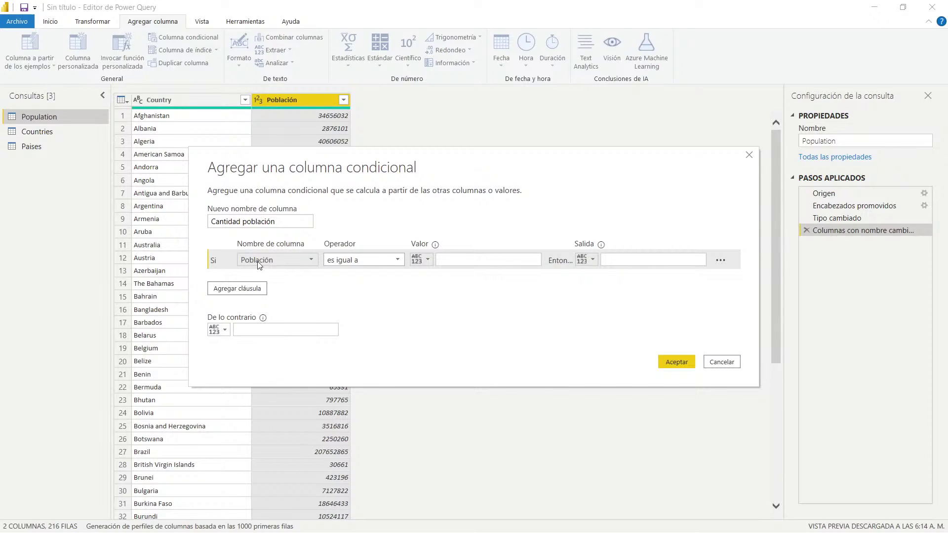
pyautogui.click(356, 260)
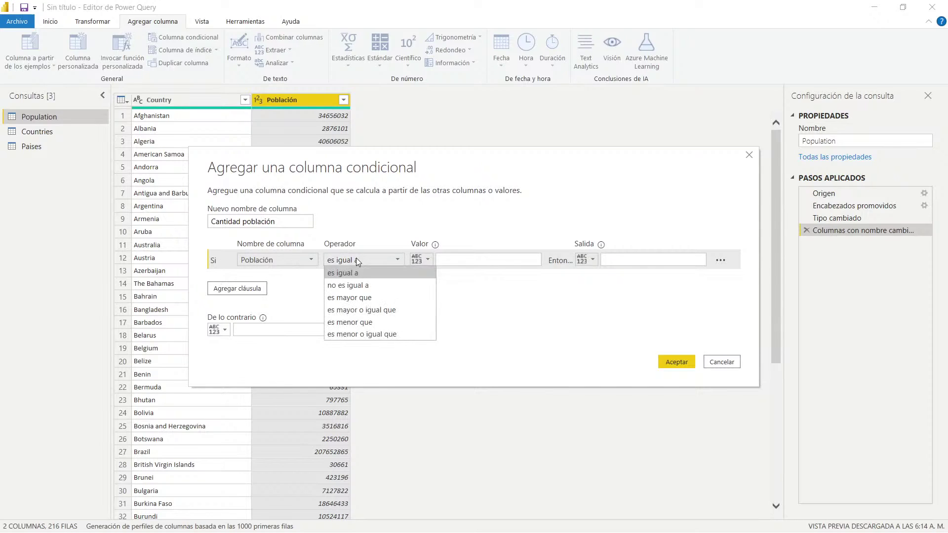
pyautogui.click(356, 335)
pyautogui.click(481, 258)
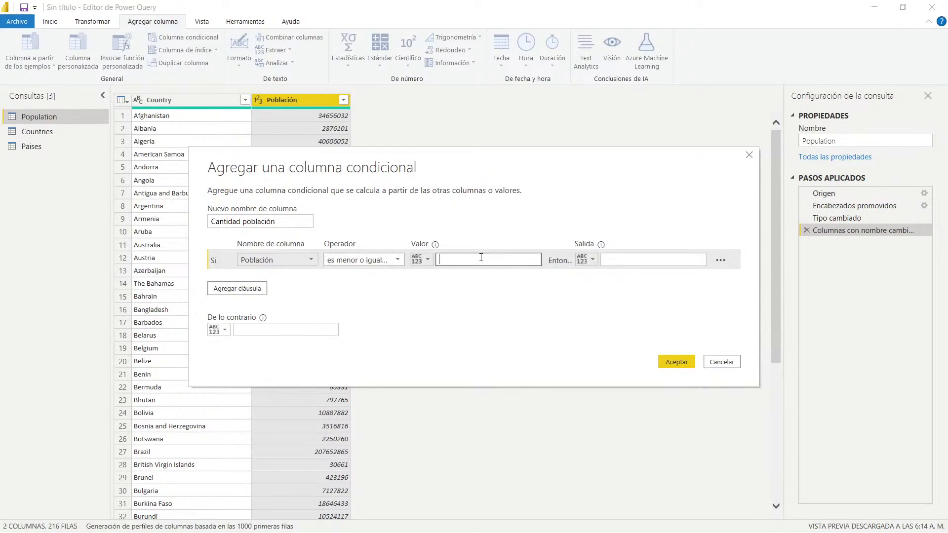
pyautogui.write('1000000')
pyautogui.click(626, 259)
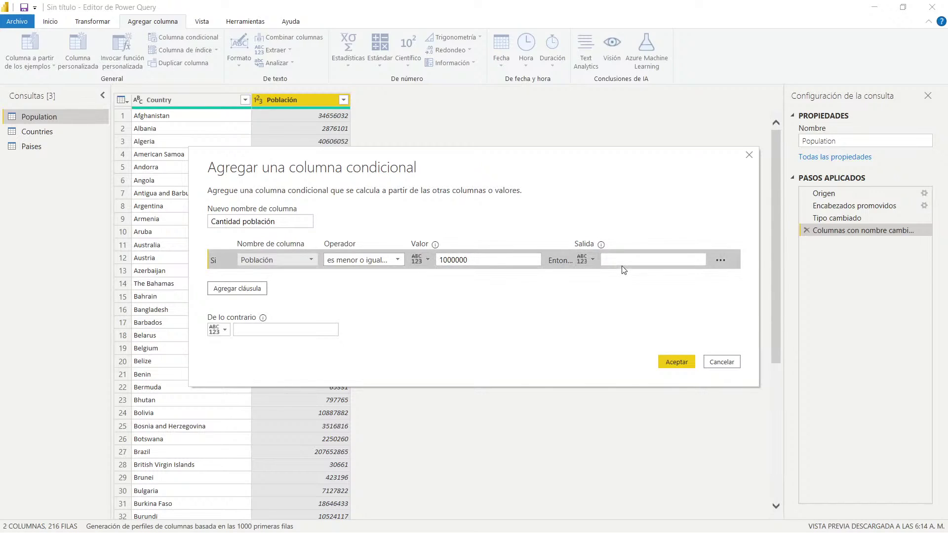
pyautogui.write('0 - 1M')
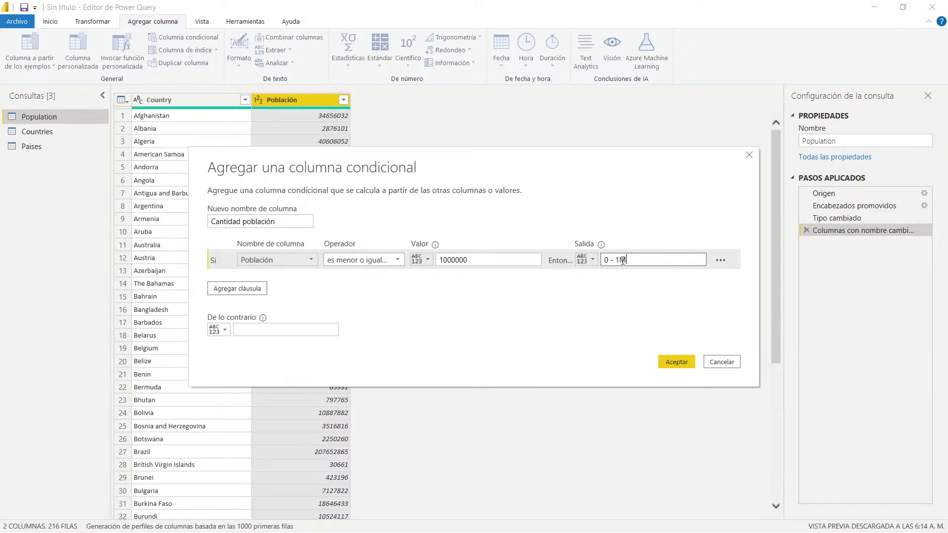
pyautogui.click(622, 260)
pyautogui.hotkey('ctrl', 'a')
# Step: Add a second clause with Población less than or equal to 10000000 and the output "10 - 100 M"
pyautogui.doubleClick(491, 260)
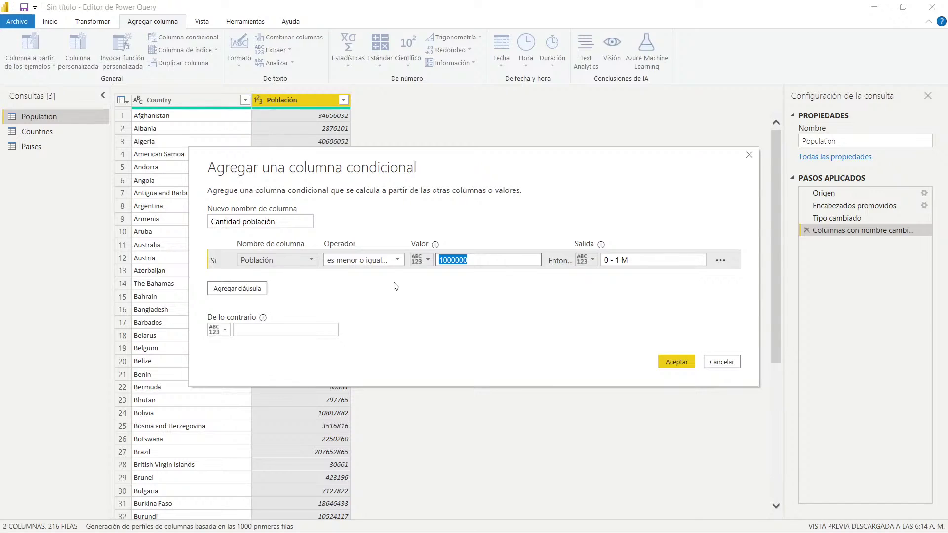
pyautogui.click(254, 288)
pyautogui.click(315, 280)
pyautogui.click(258, 305)
pyautogui.click(385, 279)
pyautogui.click(345, 352)
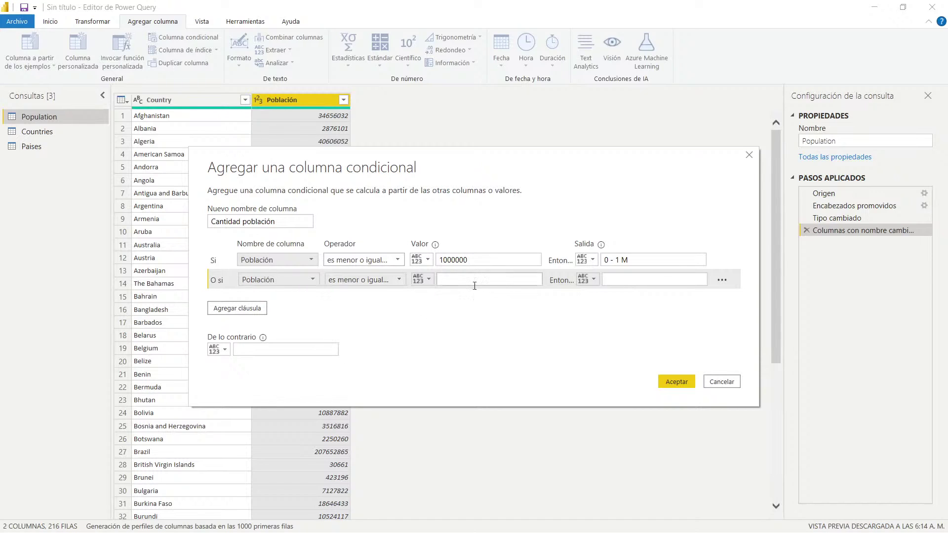
pyautogui.doubleClick(482, 261)
pyautogui.hotkey('ctrl', 'c')
pyautogui.click(486, 280)
pyautogui.hotkey('ctrl', 'v')
pyautogui.write('0')
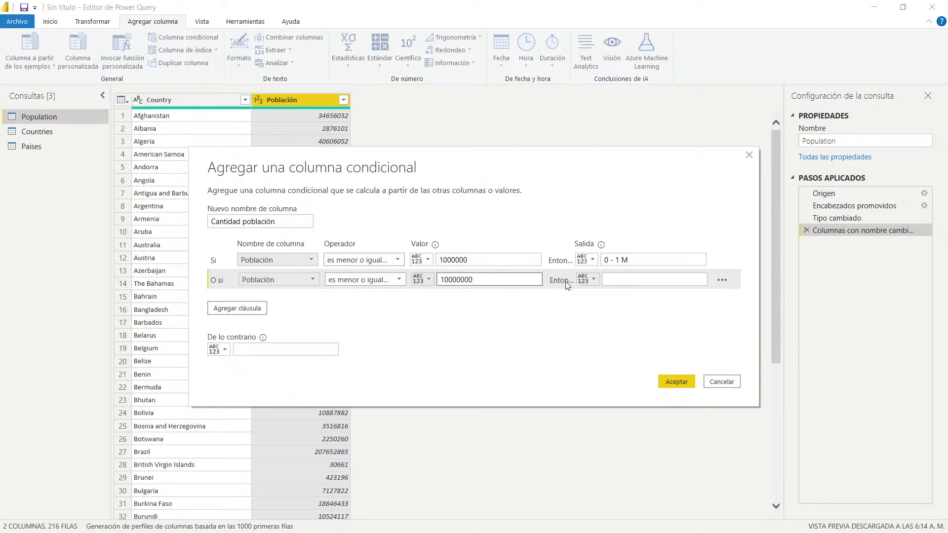
pyautogui.click(604, 279)
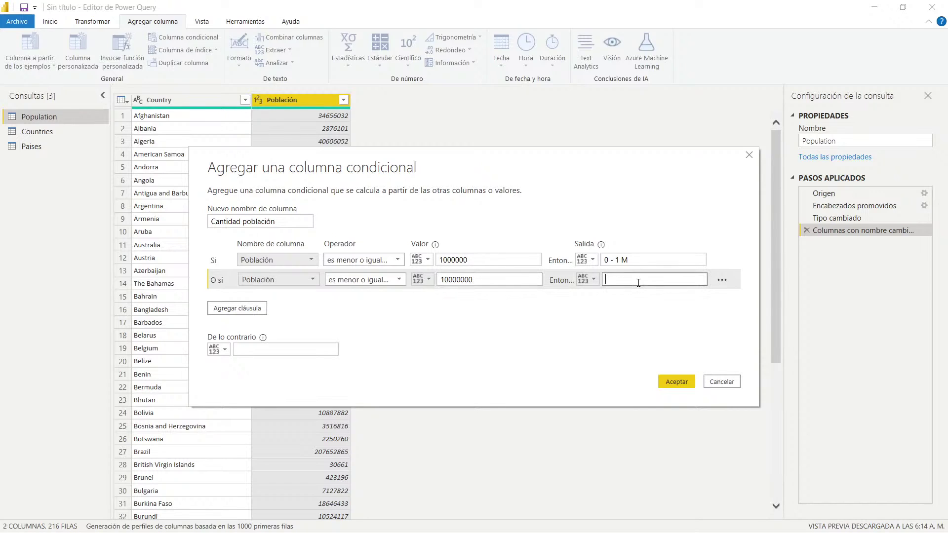
pyautogui.write('10 - a')
pyautogui.write('00 M')
# Step: Add a third clause testing whether Población is less than or equal to 100000000
pyautogui.click(264, 308)
pyautogui.click(267, 300)
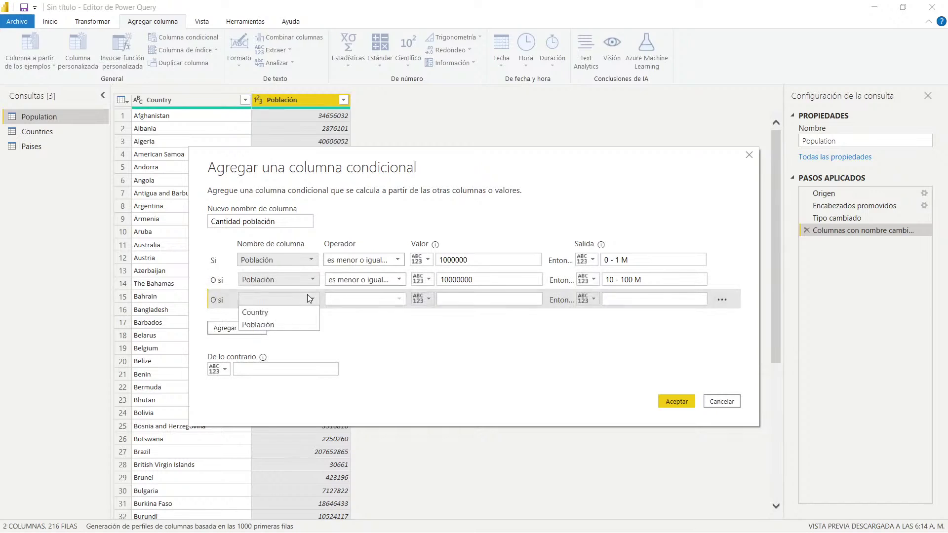
pyautogui.click(279, 325)
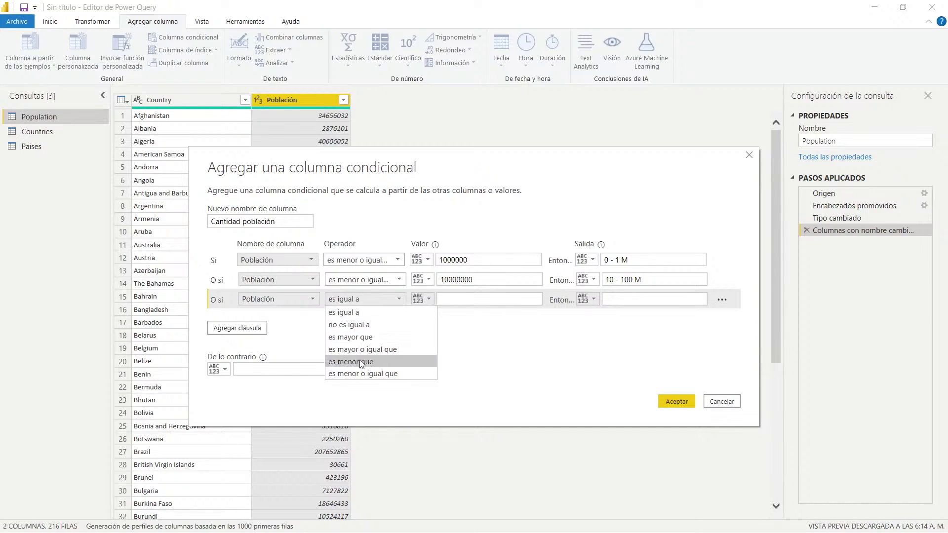
pyautogui.click(351, 373)
pyautogui.click(493, 295)
pyautogui.hotkey('ctrl', 'v')
pyautogui.write('0')
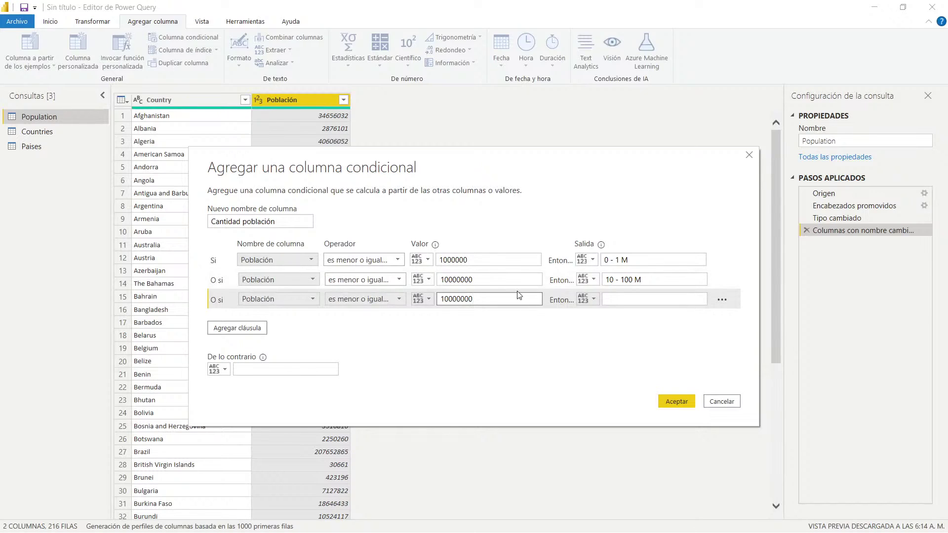
pyautogui.write('0')
pyautogui.moveTo(443, 299)
pyautogui.mouseDown()
pyautogui.moveTo(463, 300)
pyautogui.moveTo(455, 302)
pyautogui.mouseUp()
# Step: Correct the second clause's output to "1 - 10 M" and set the third clause's output to "10 - 100 M"
pyautogui.click(642, 299)
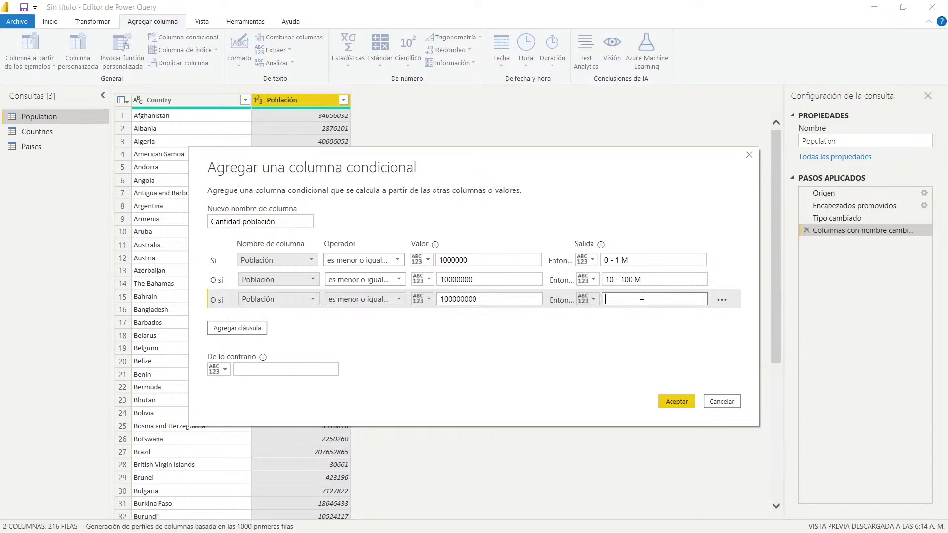
pyautogui.write('100')
pyautogui.press('BackSpace')
pyautogui.press('BackSpace')
pyautogui.click(632, 280)
pyautogui.press('Home')
pyautogui.press('Right')
pyautogui.press('Delete')
pyautogui.click(625, 280)
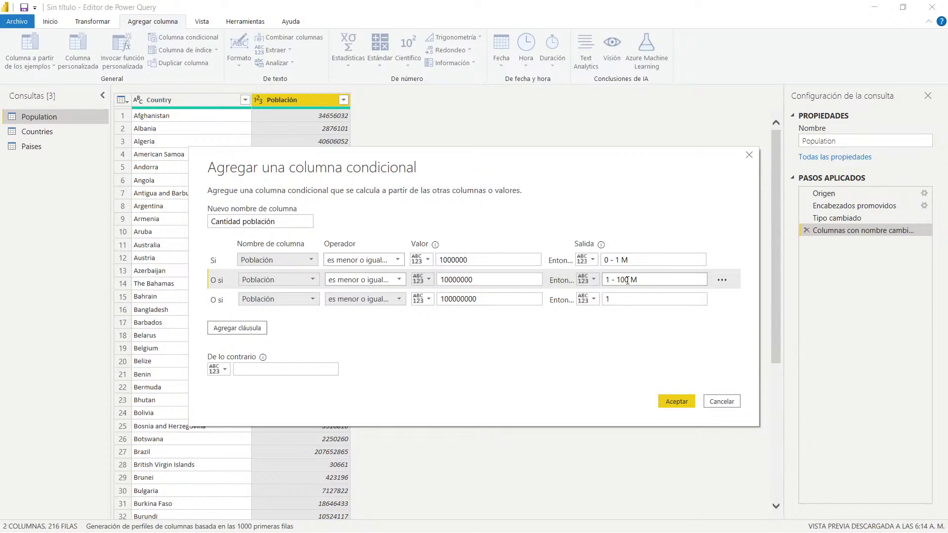
pyautogui.press('Delete')
pyautogui.click(643, 298)
pyautogui.write('0 - 100 ')
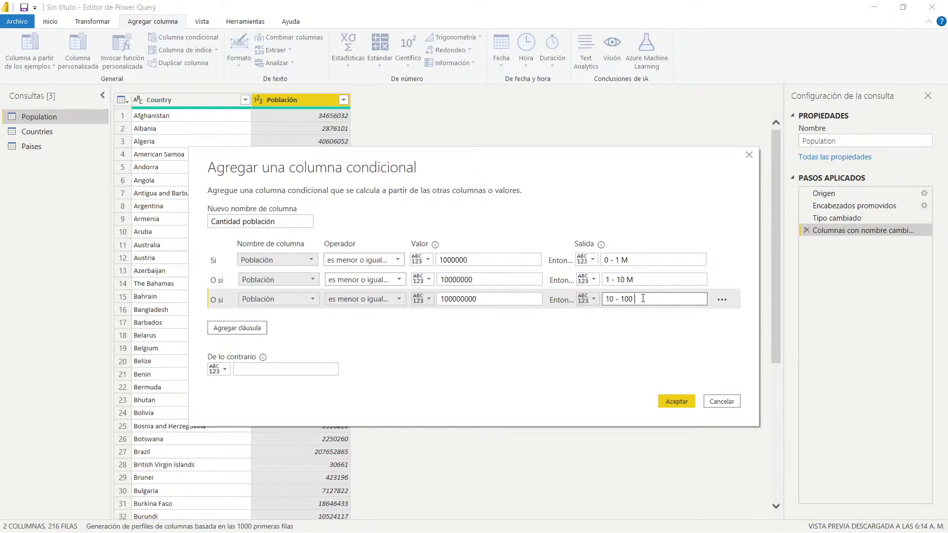
pyautogui.write('M')
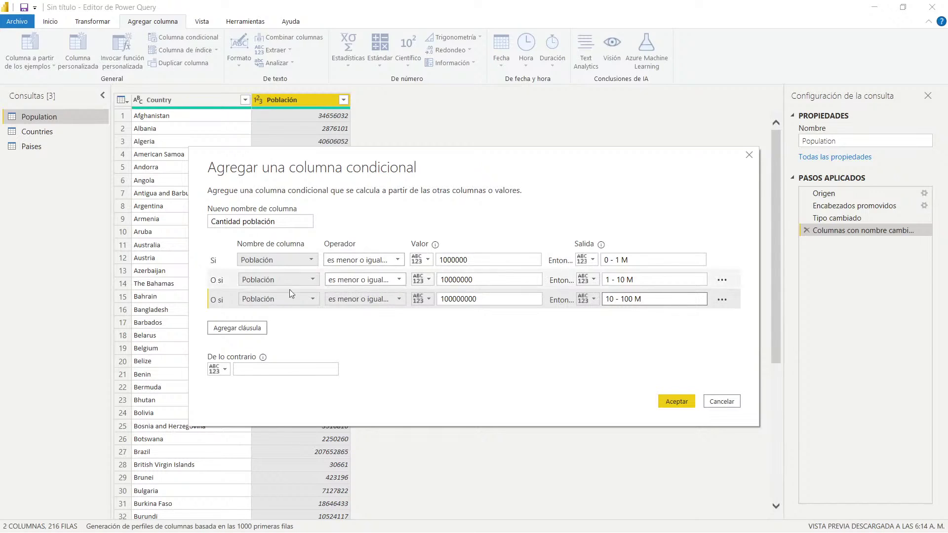
# Step: Set the otherwise output to "100 M+" and create the conditional column
pyautogui.click(245, 372)
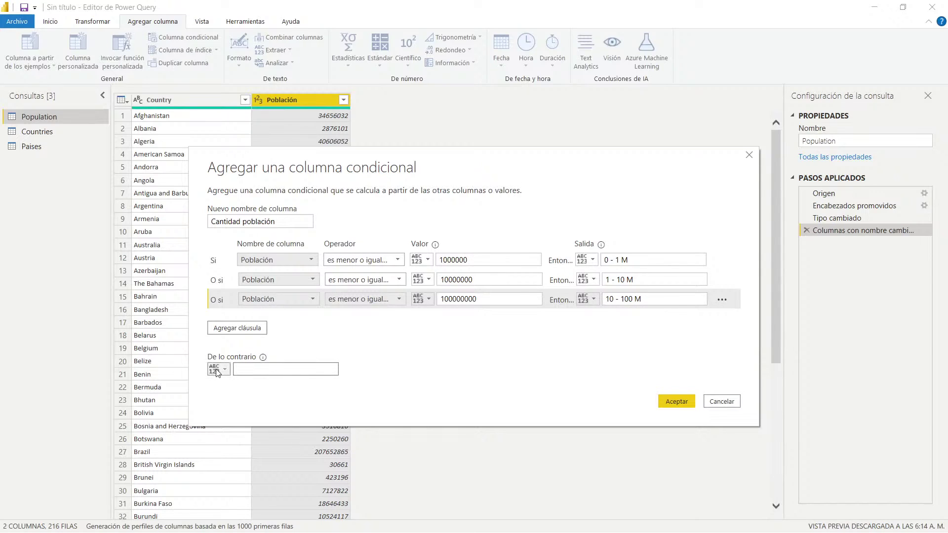
pyautogui.write('100 M+')
pyautogui.click(675, 402)
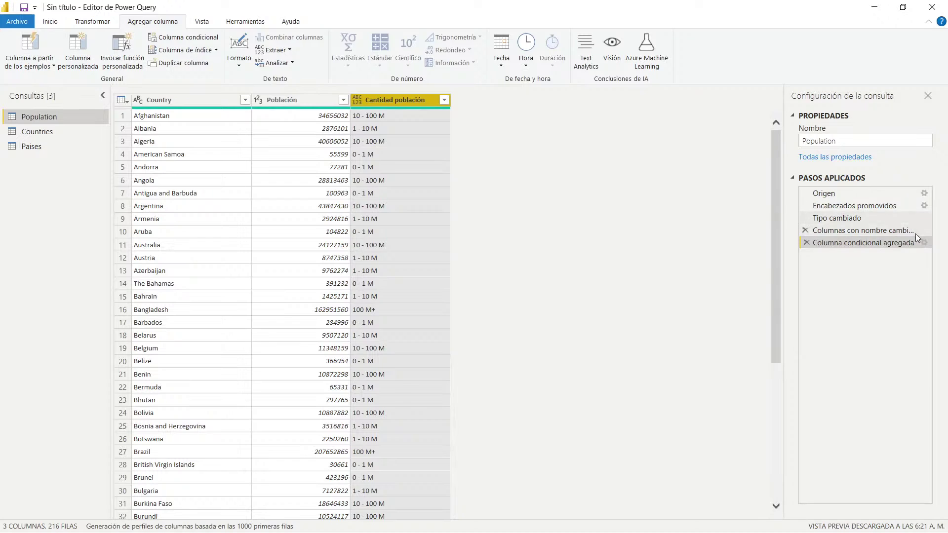
# Step: Reopen the conditional column's settings, review the values of all three clauses, and accept them without changes
pyautogui.click(922, 244)
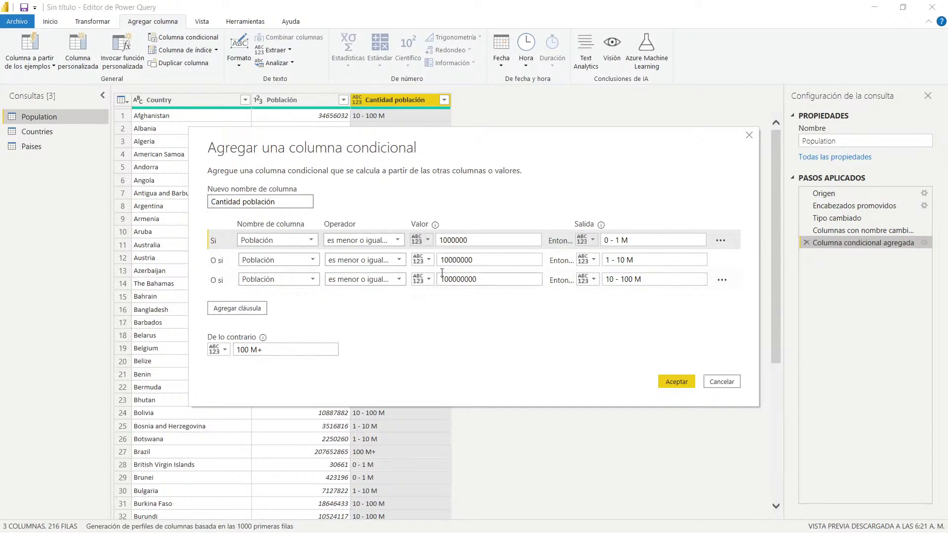
pyautogui.click(493, 276)
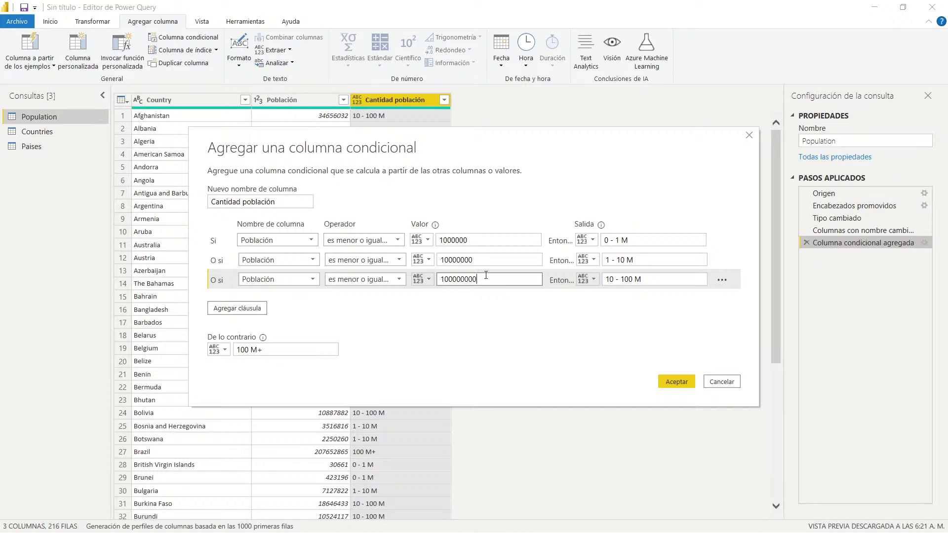
pyautogui.click(495, 260)
pyautogui.click(483, 240)
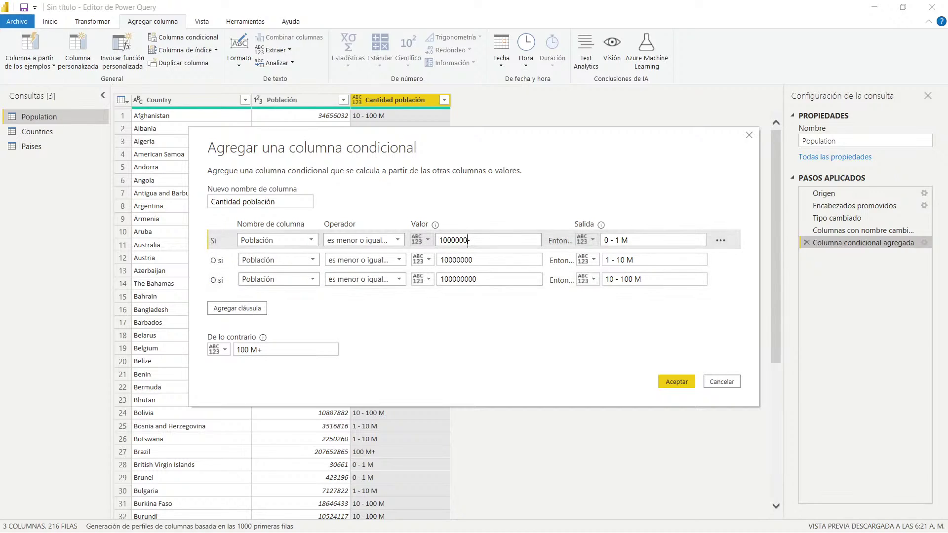
pyautogui.doubleClick(473, 261)
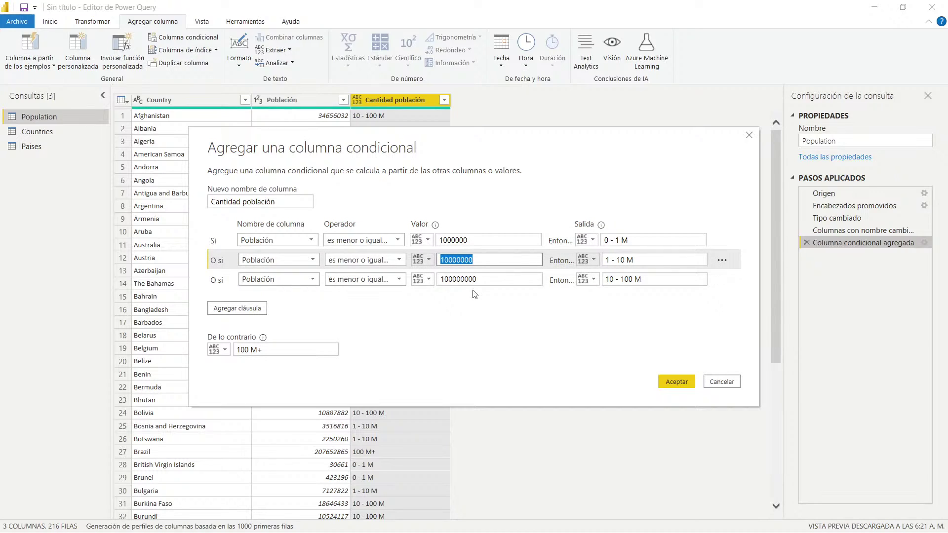
pyautogui.click(481, 284)
pyautogui.doubleClick(482, 283)
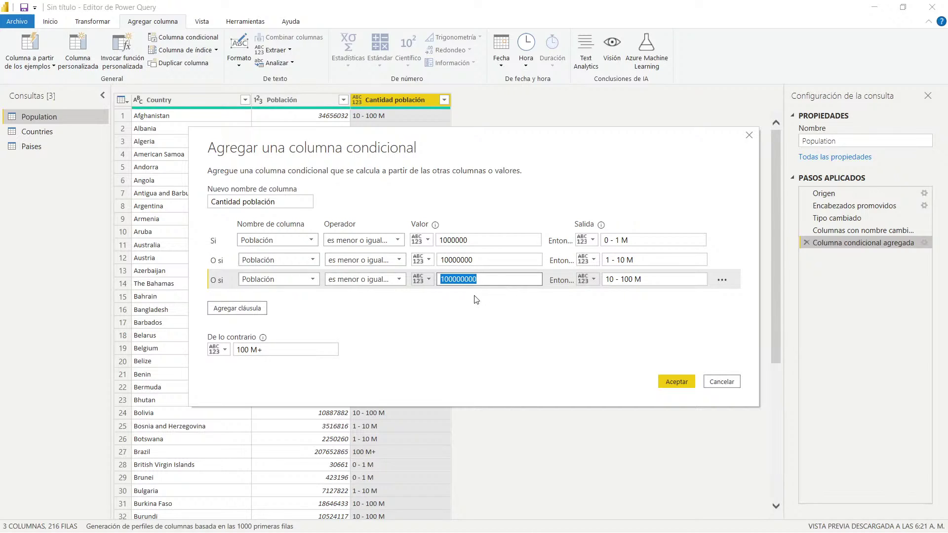
pyautogui.click(690, 380)
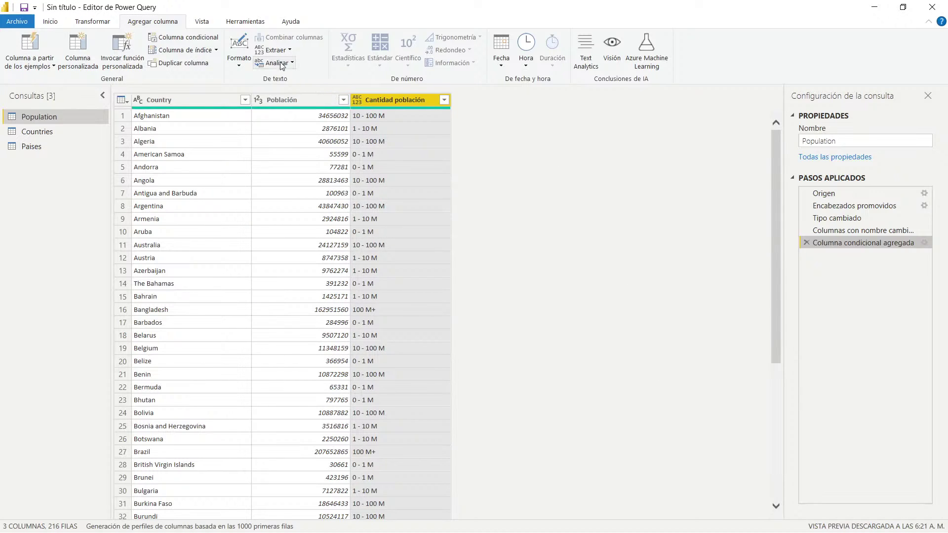
# Step: Apply the query changes, close Power Query, and return to the matrix in the report
pyautogui.click(50, 21)
pyautogui.click(28, 67)
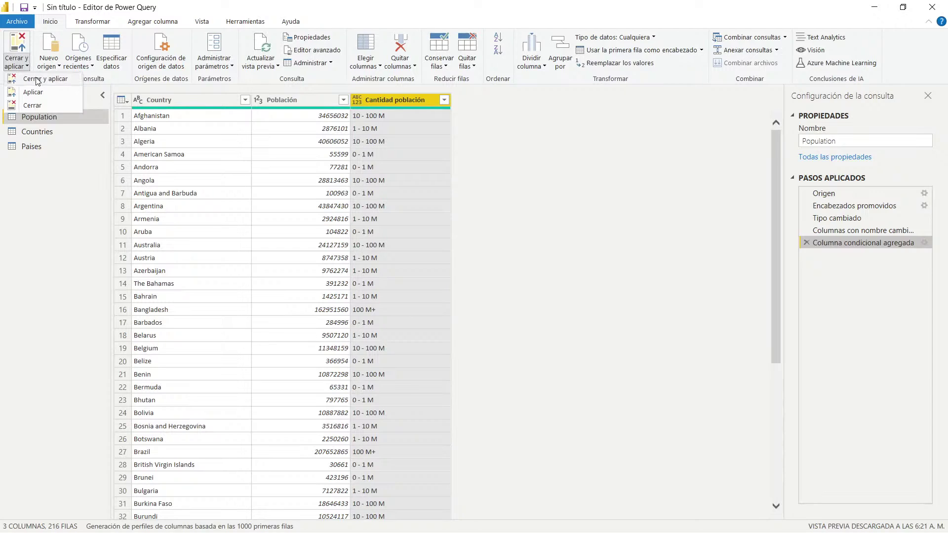
pyautogui.click(39, 79)
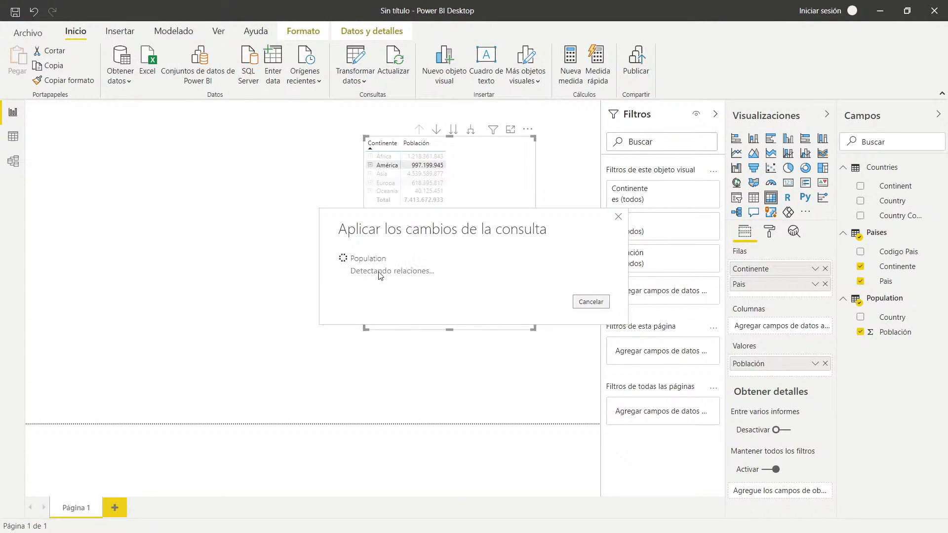
pyautogui.click(470, 233)
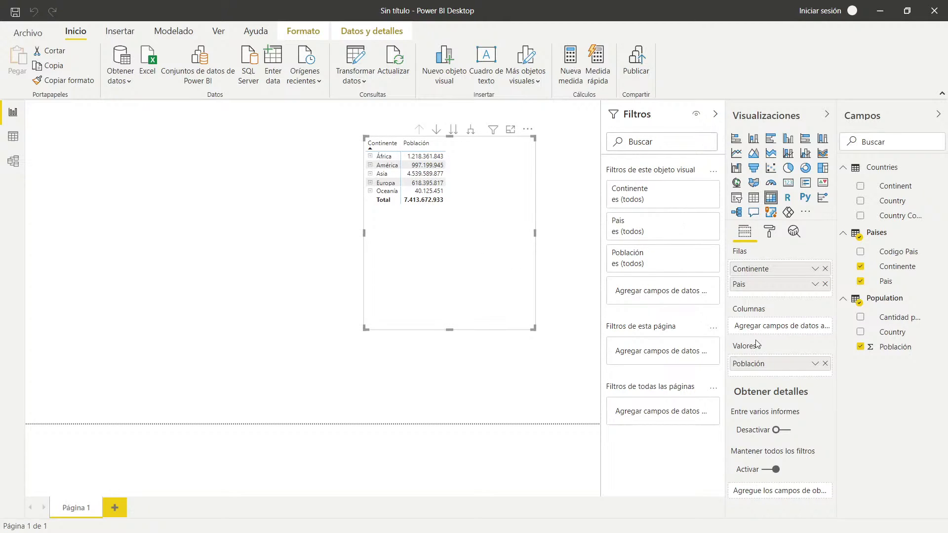
# Step: Add the Cantidad población field to the matrix's columns and enlarge the matrix to fit every population range
pyautogui.click(888, 319)
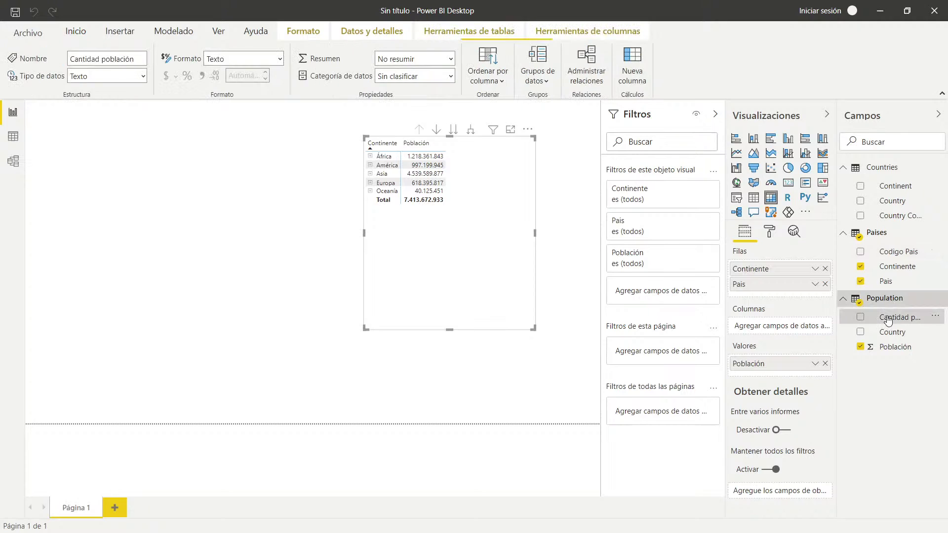
pyautogui.click(860, 317)
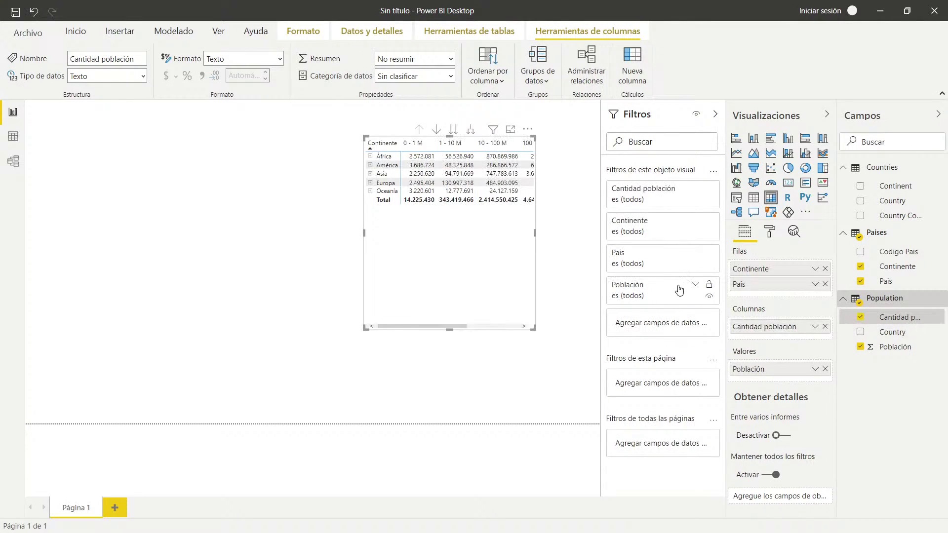
pyautogui.moveTo(366, 329); pyautogui.dragTo(235, 389)
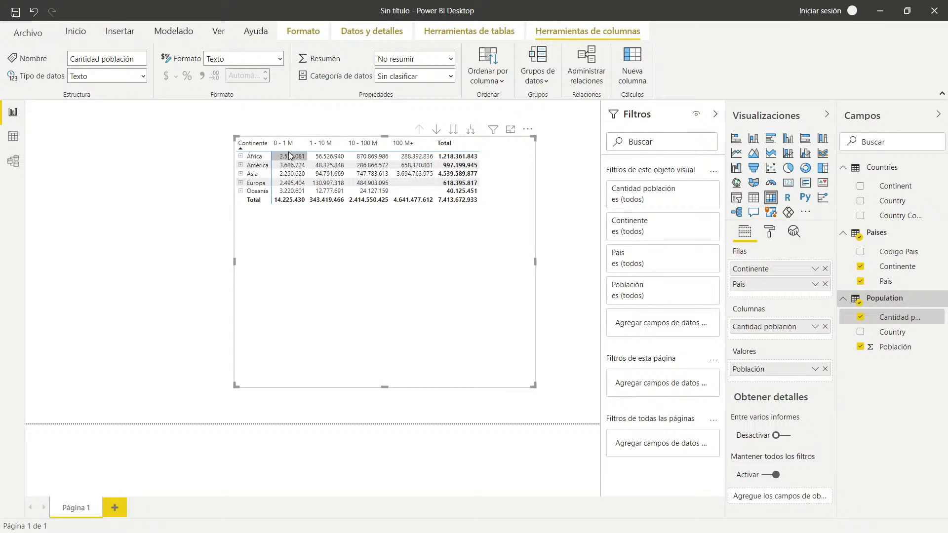
pyautogui.moveTo(289, 156)
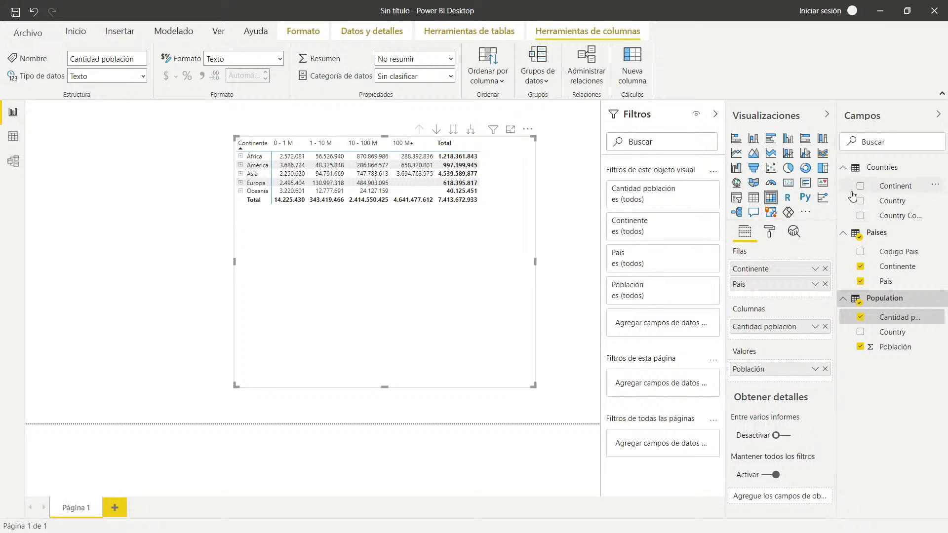
# Step: Show the visual as a table, switch it back to a matrix, and make Cantidad población the first row level
pyautogui.click(753, 198)
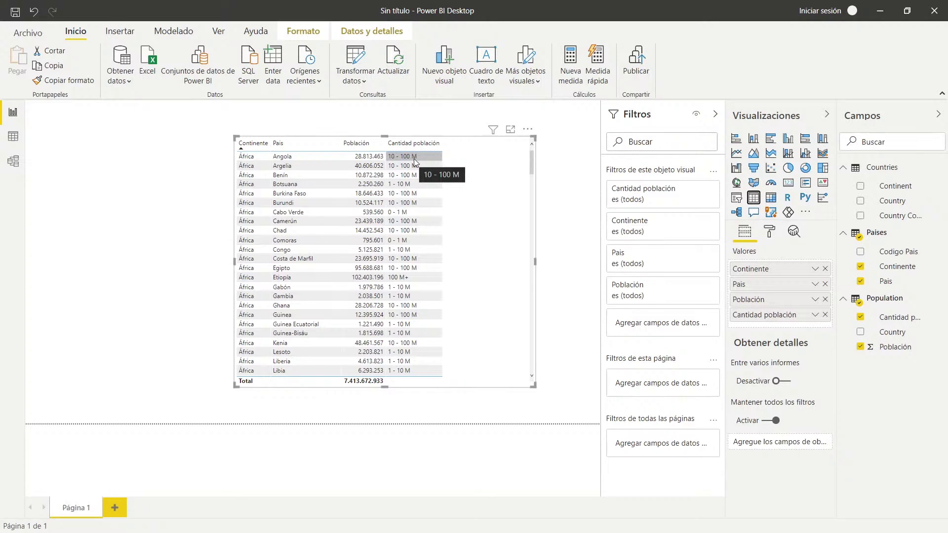
pyautogui.click(772, 202)
pyautogui.moveTo(745, 338); pyautogui.dragTo(761, 269)
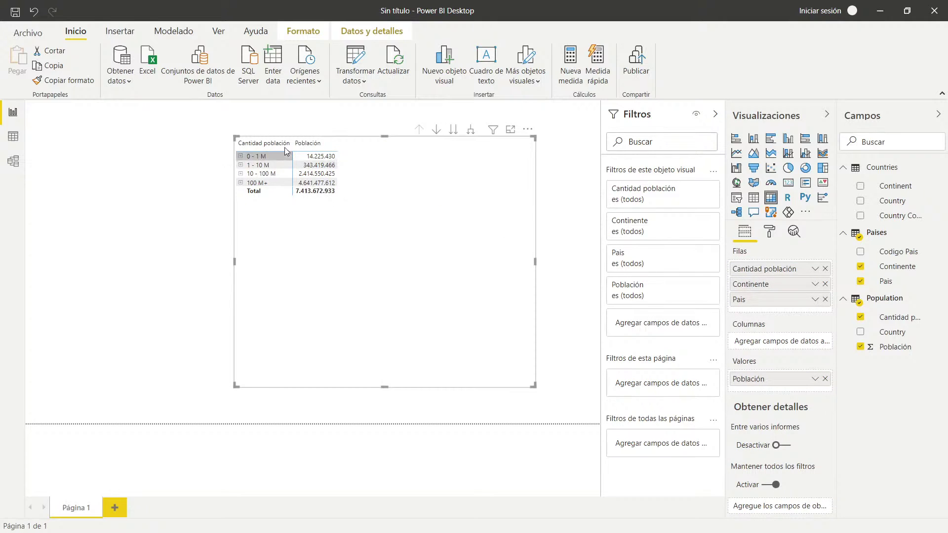
# Step: Expand the 0 - 1 M range and its África group in the matrix to examine continents and countries
pyautogui.click(241, 156)
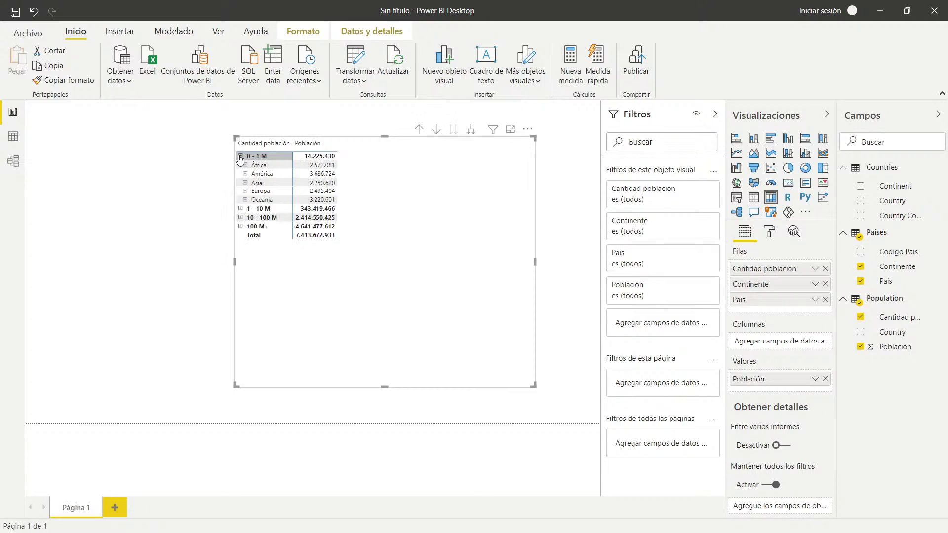
pyautogui.click(240, 208)
pyautogui.click(240, 208)
pyautogui.click(241, 156)
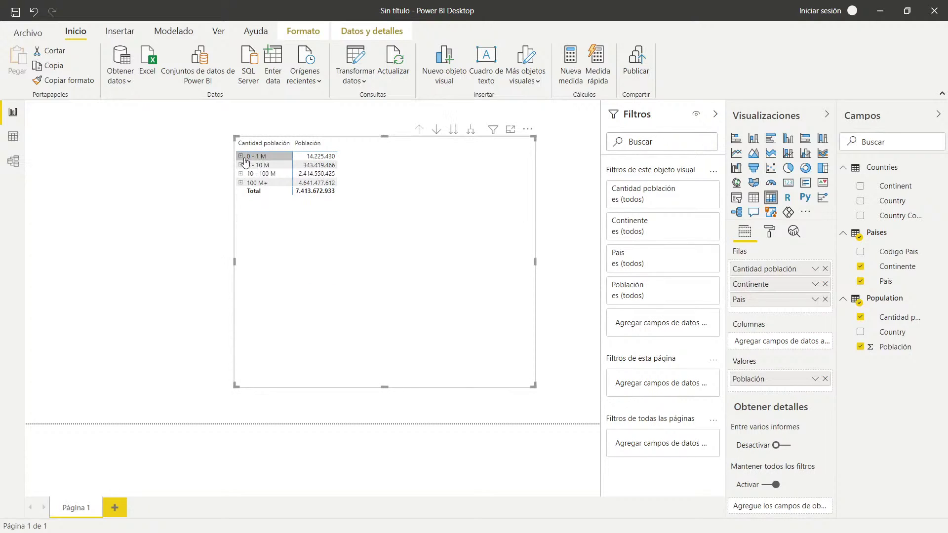
pyautogui.click(241, 156)
pyautogui.click(245, 165)
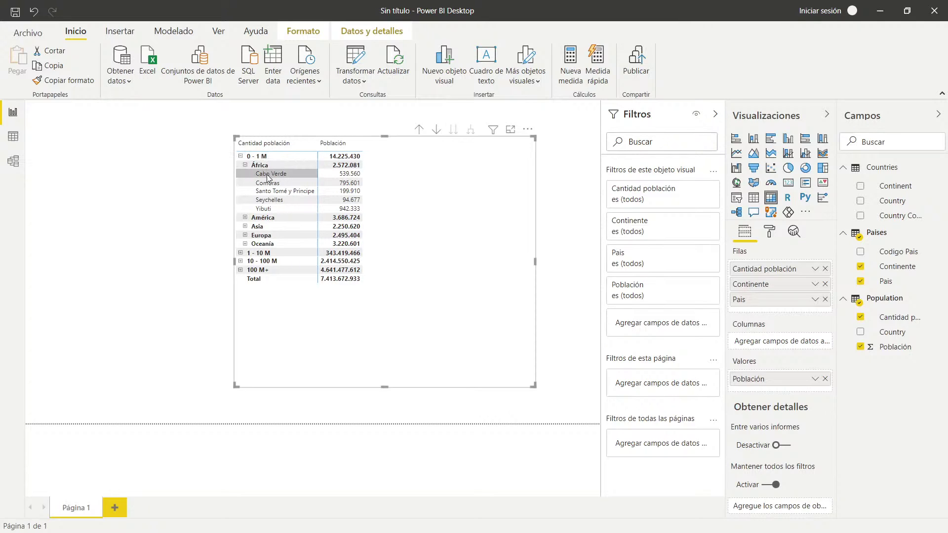
pyautogui.click(240, 165)
pyautogui.click(245, 167)
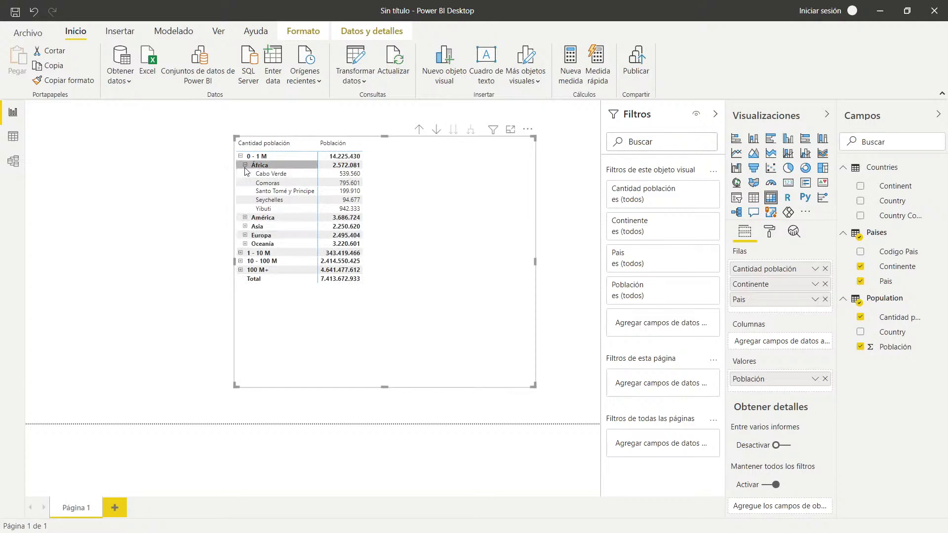
pyautogui.click(246, 166)
pyautogui.click(260, 183)
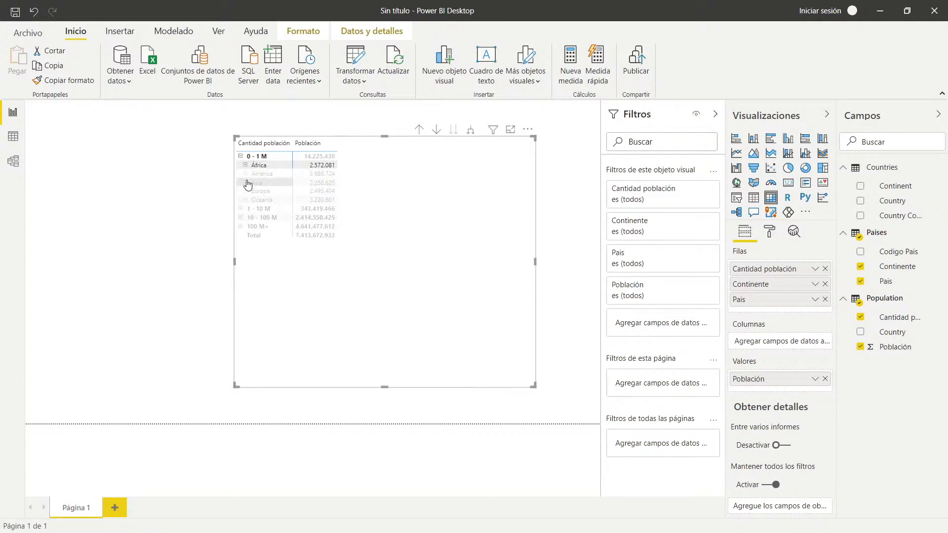
pyautogui.click(502, 211)
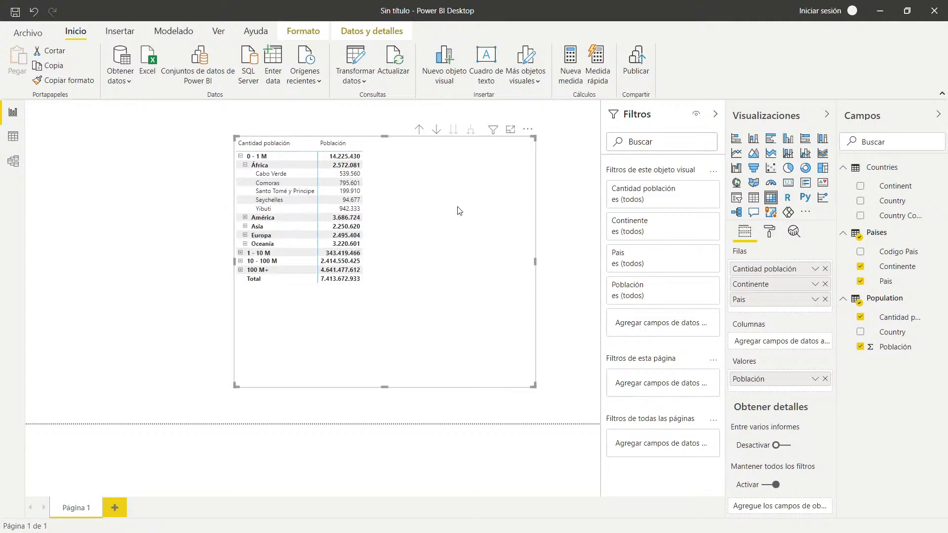
# Step: Expand América within the 0 - 1 M range and look through its list of countries
pyautogui.click(246, 217)
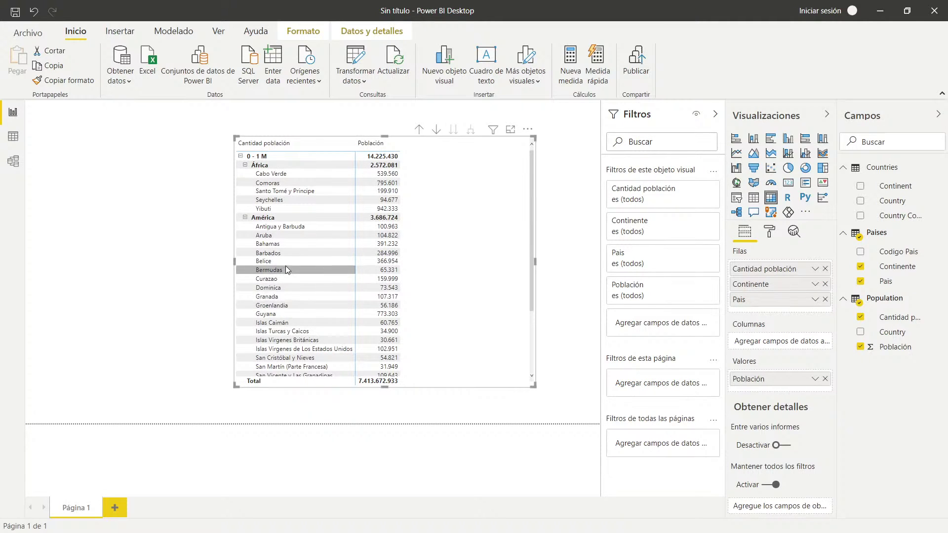
pyautogui.scroll(-3, 286, 266)
pyautogui.scroll(2, 291, 247)
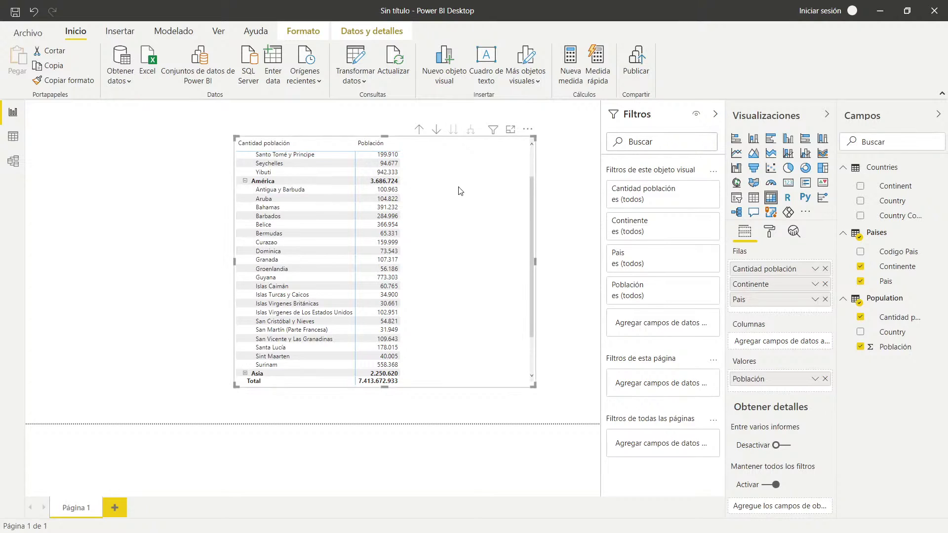
pyautogui.click(349, 134)
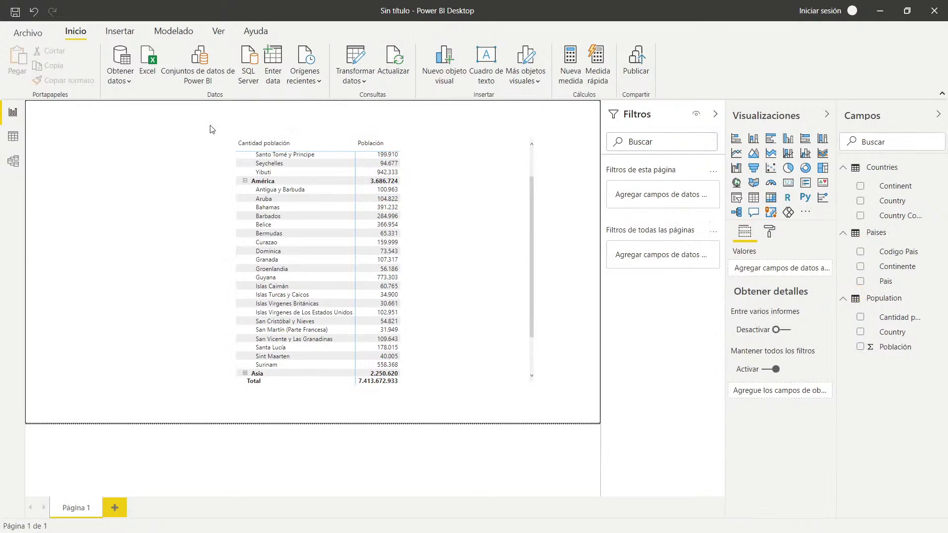
pyautogui.click(518, 149)
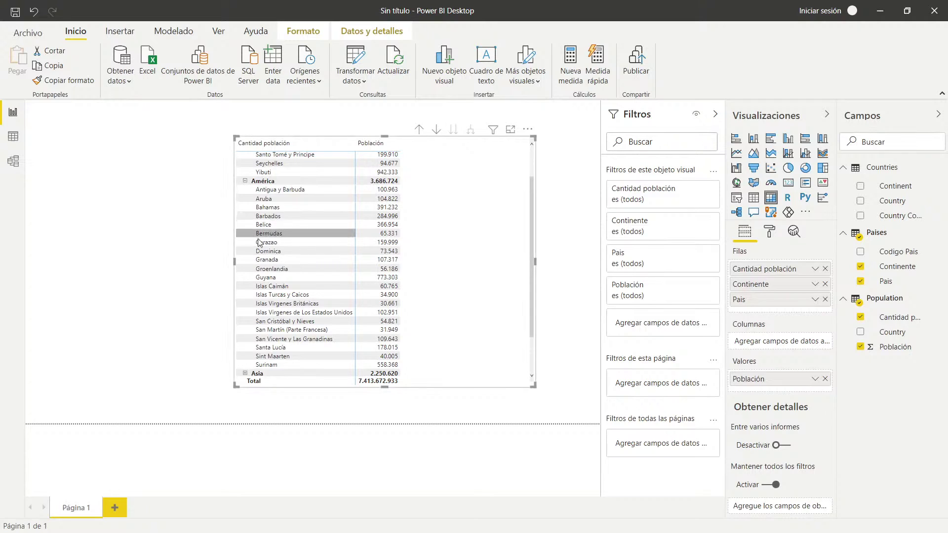
pyautogui.scroll(1, 305, 242)
pyautogui.scroll(2, 304, 241)
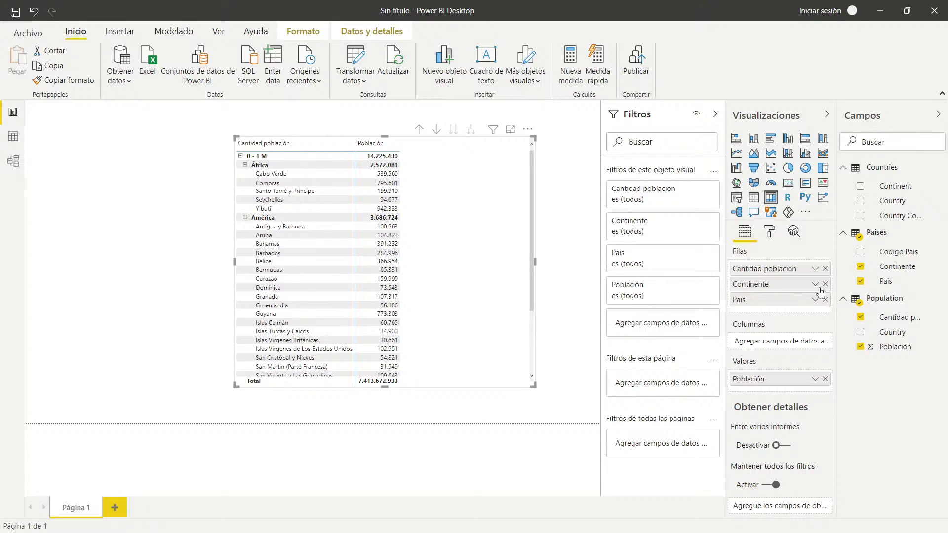
# Step: Remove Cantidad población from the matrix's rows and collapse the expanded continents
pyautogui.click(825, 268)
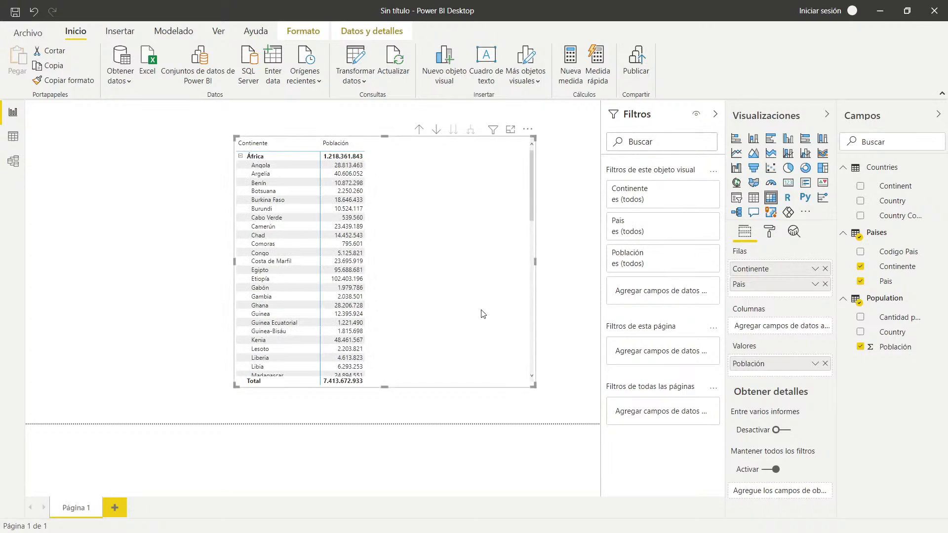
pyautogui.click(241, 157)
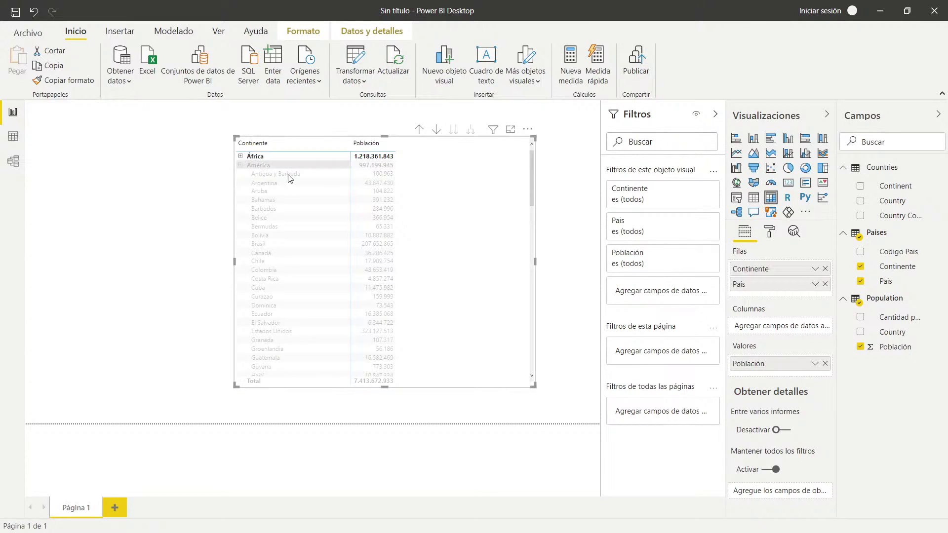
pyautogui.click(240, 165)
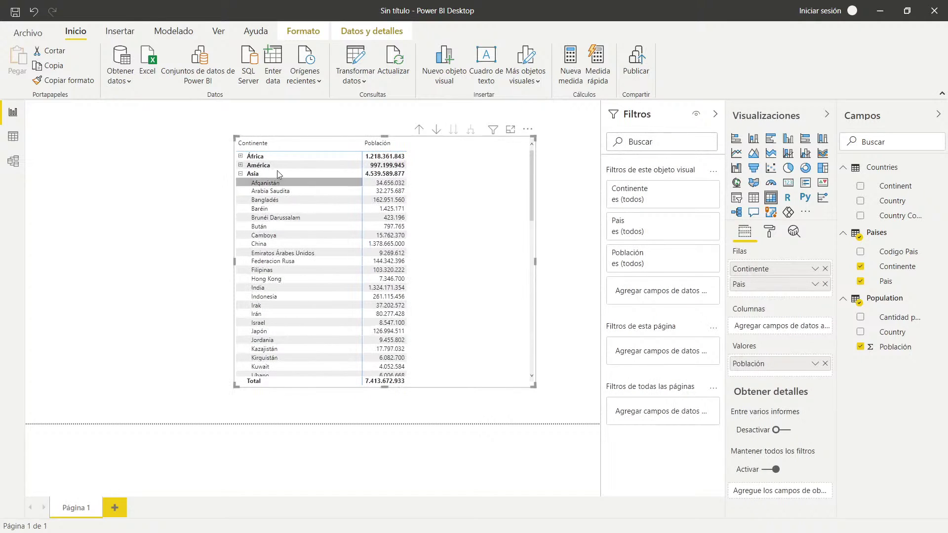
pyautogui.click(241, 174)
pyautogui.click(241, 183)
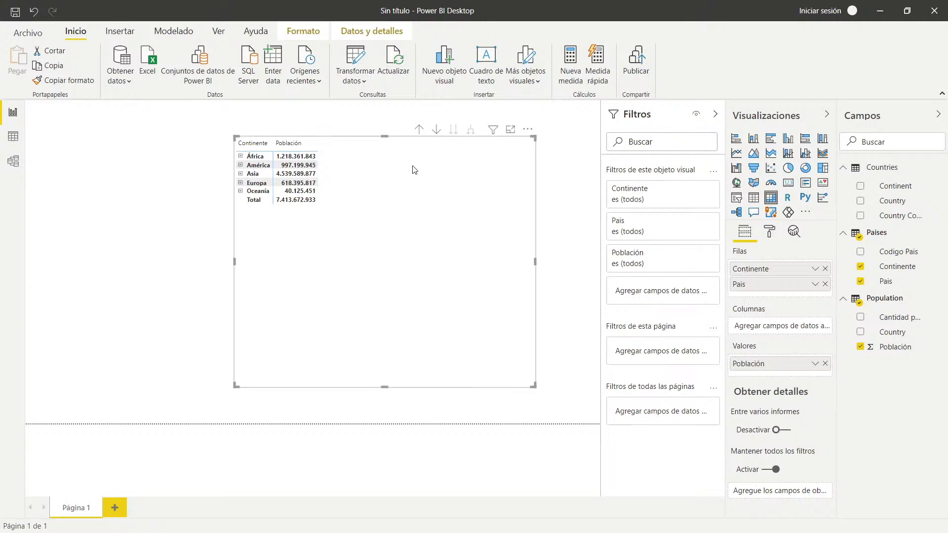
# Step: Shrink the continent matrix and move it to the upper-left corner of the report page
pyautogui.click(367, 124)
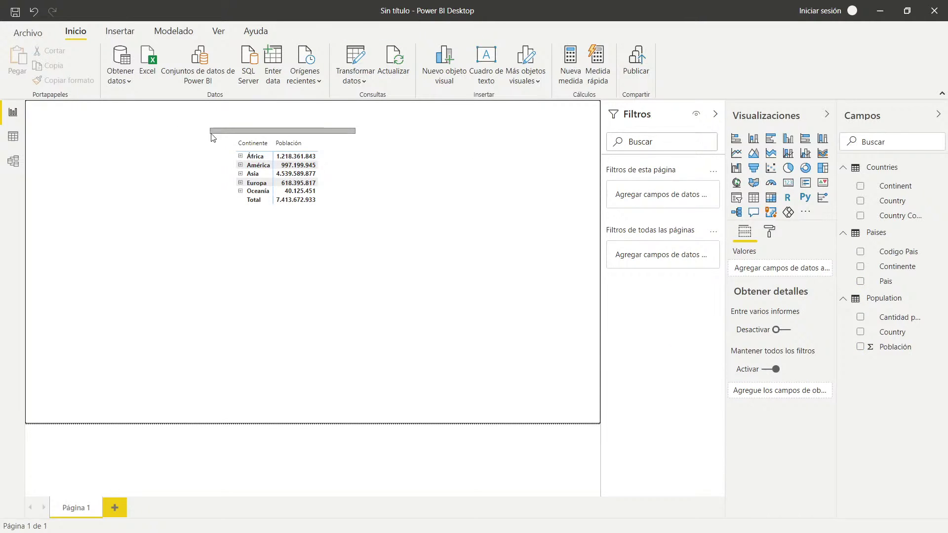
pyautogui.click(367, 185)
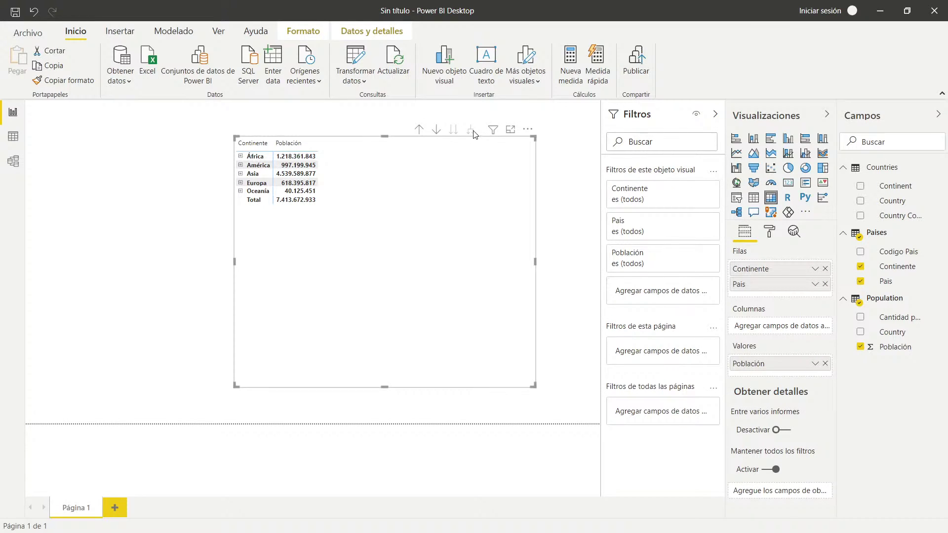
pyautogui.click(374, 130)
pyautogui.click(500, 220)
pyautogui.moveTo(534, 386); pyautogui.dragTo(412, 320)
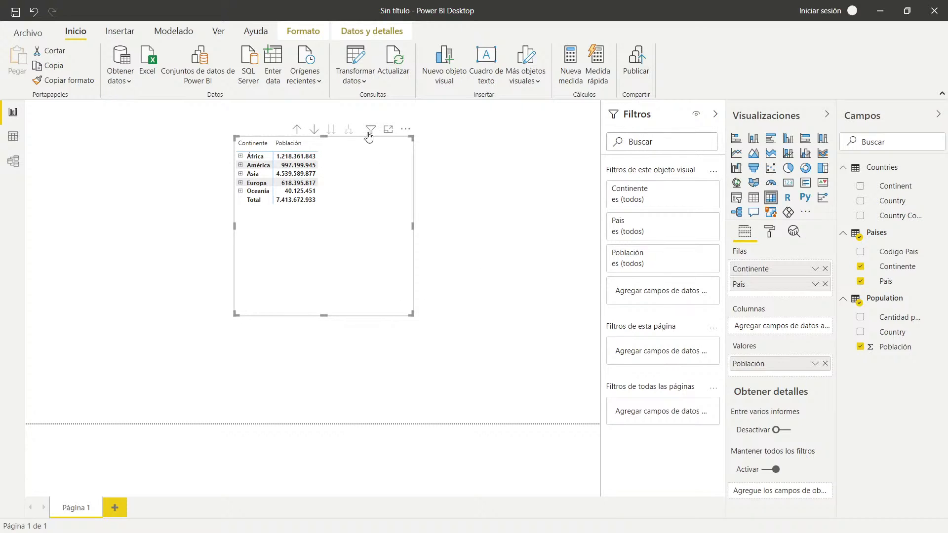
pyautogui.moveTo(406, 131); pyautogui.dragTo(212, 122)
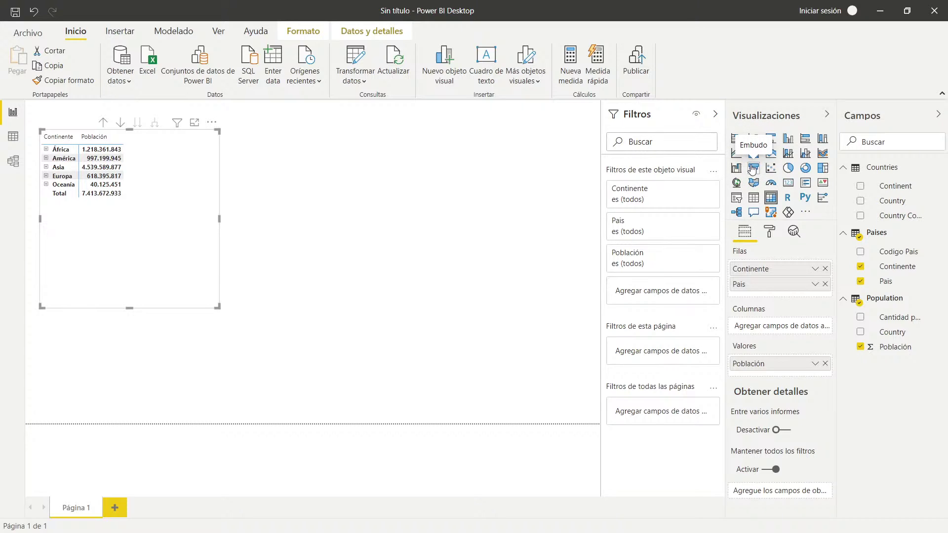
pyautogui.click(738, 198)
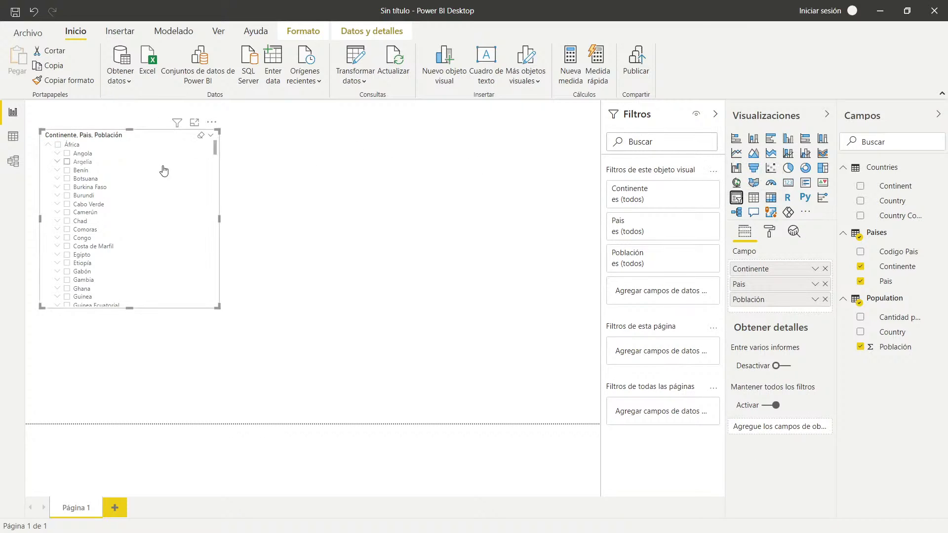
pyautogui.moveTo(95, 209); pyautogui.dragTo(174, 311)
pyautogui.moveTo(155, 240); pyautogui.dragTo(75, 124)
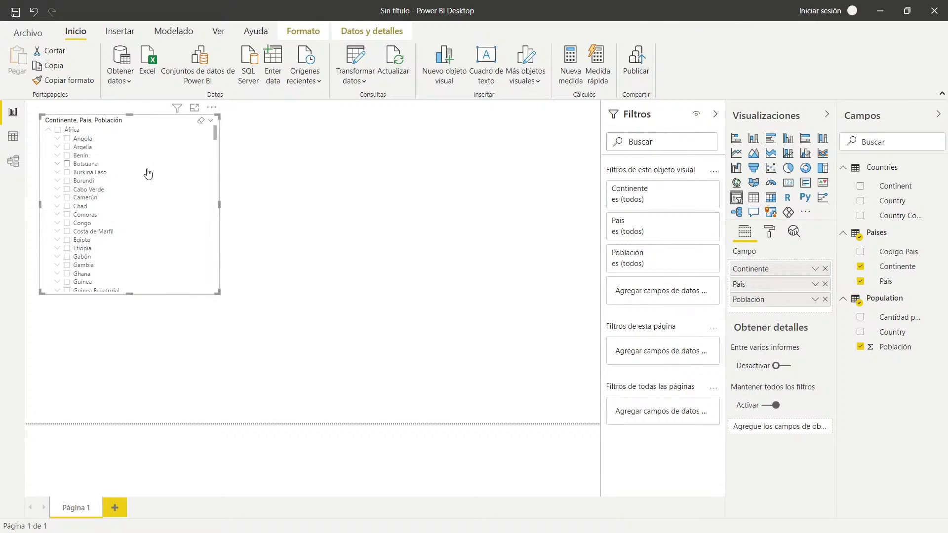
pyautogui.click(330, 190)
pyautogui.click(128, 148)
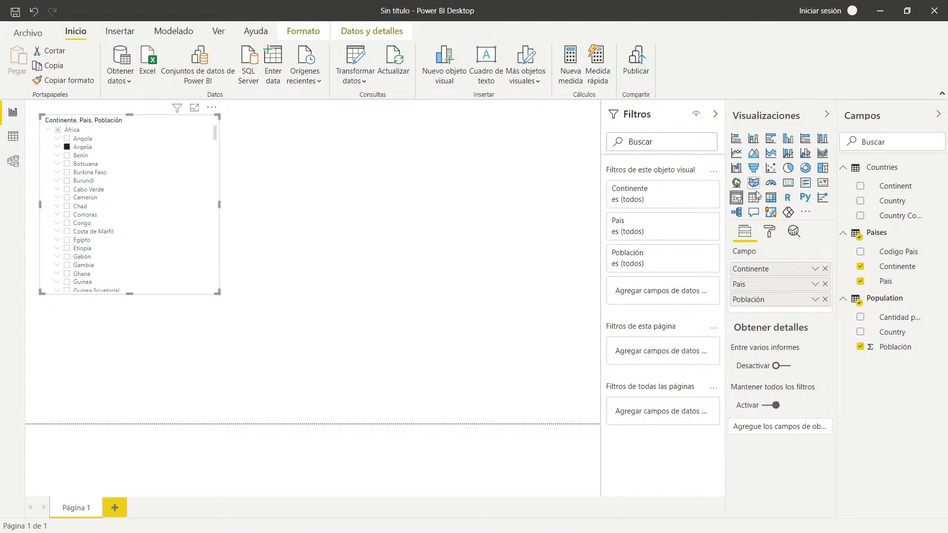
pyautogui.click(771, 198)
# Step: Add a slicer for Cantidad población, place it to the right of the matrix and shrink it around its options
pyautogui.click(480, 151)
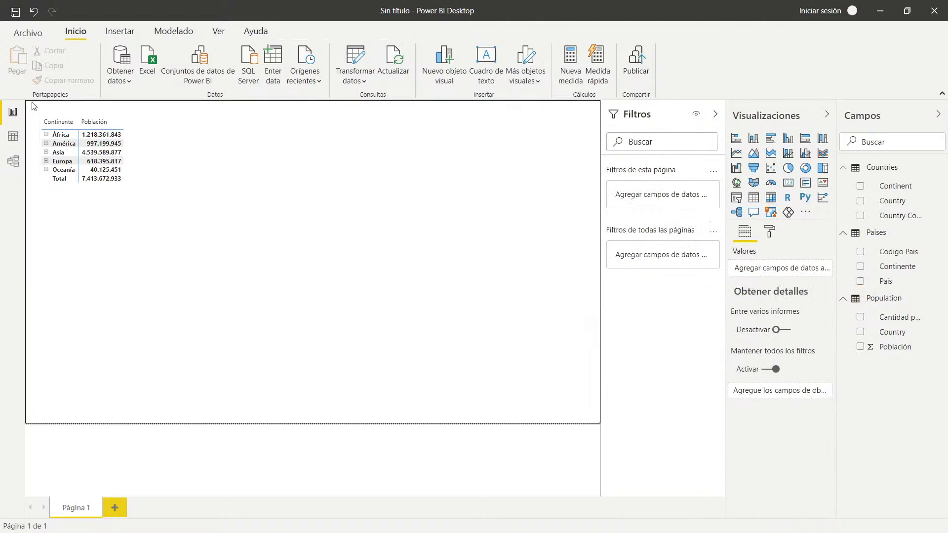
pyautogui.click(735, 198)
pyautogui.moveTo(89, 306); pyautogui.dragTo(322, 126)
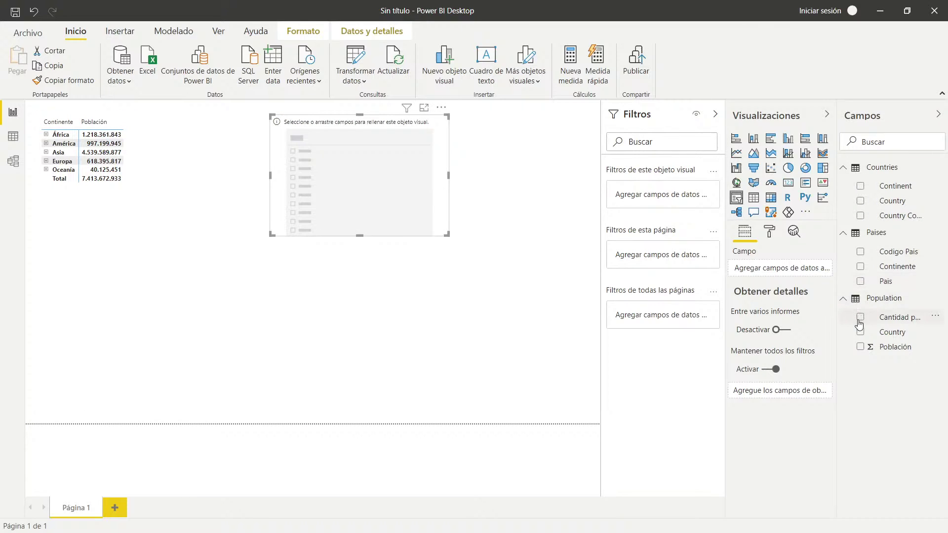
pyautogui.click(861, 317)
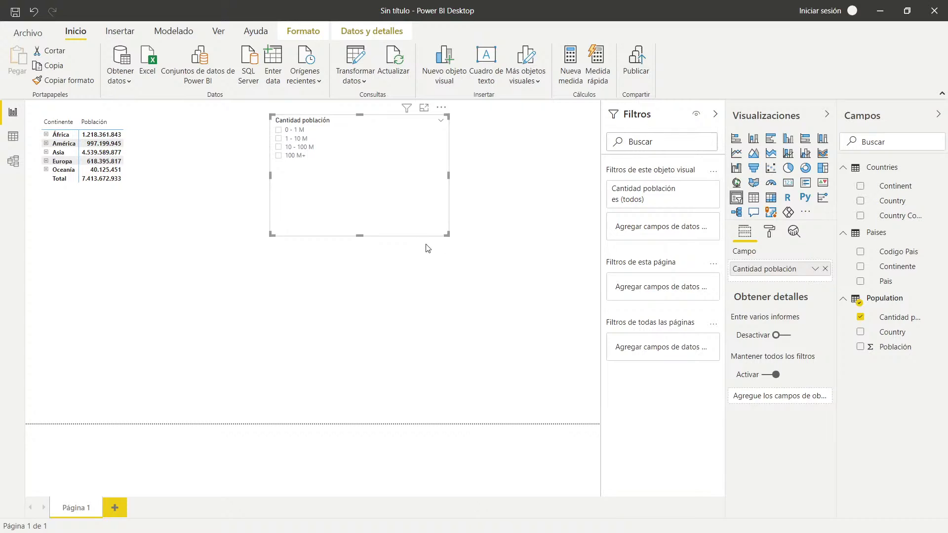
pyautogui.moveTo(447, 234); pyautogui.dragTo(369, 178)
# Step: Duplicate the Cantidad población slicer, space the two side by side, and replace the copy's field with Continente from Paises
pyautogui.hotkey('ctrl', 'c')
pyautogui.hotkey('ctrl', 'v')
pyautogui.moveTo(335, 144); pyautogui.dragTo(520, 126)
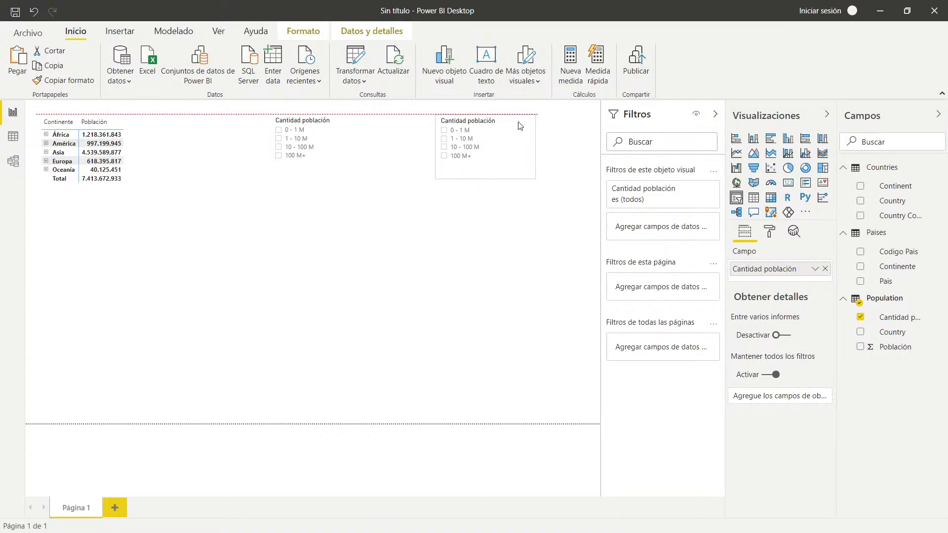
pyautogui.click(341, 132)
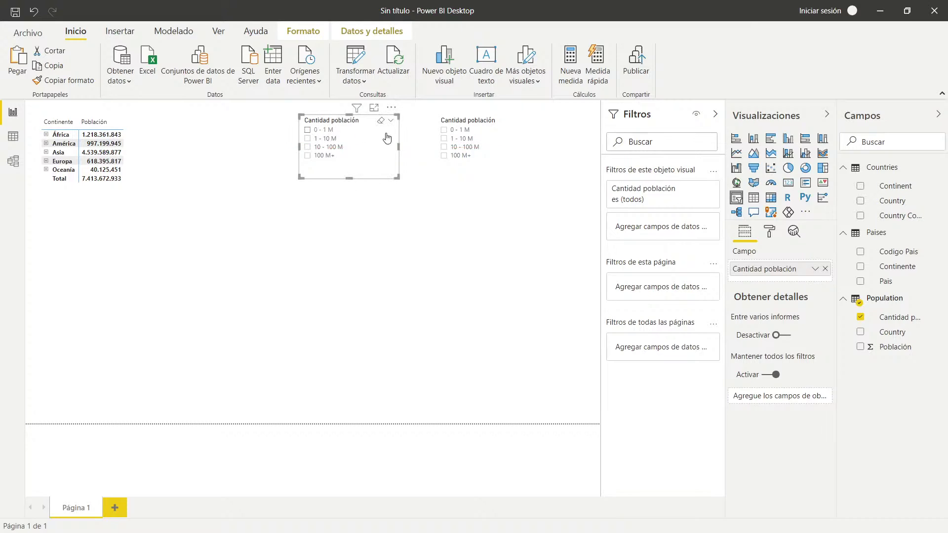
pyautogui.click(486, 139)
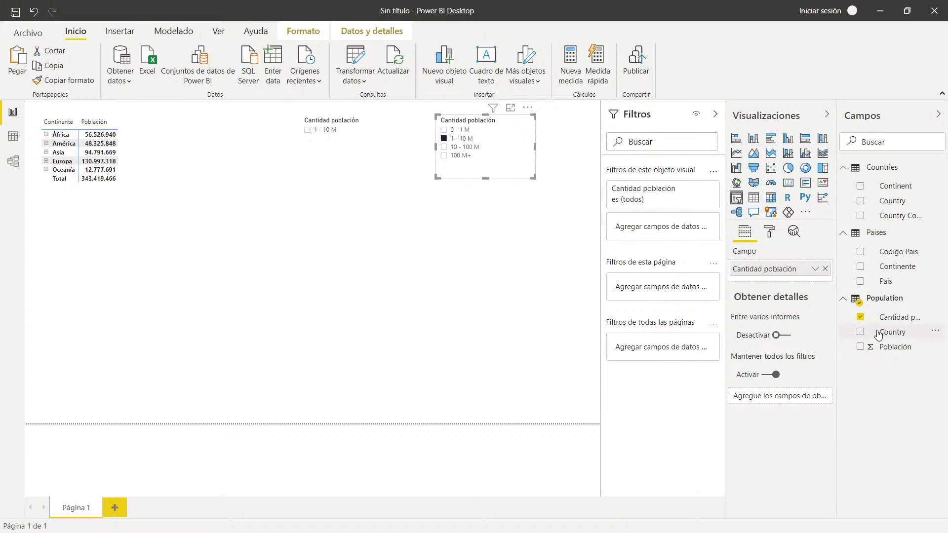
pyautogui.click(860, 317)
pyautogui.click(859, 267)
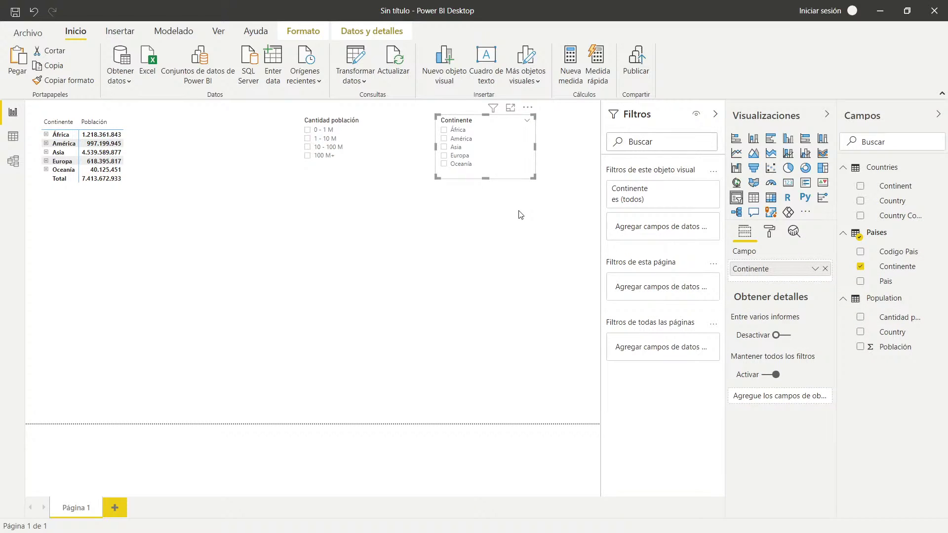
pyautogui.click(84, 138)
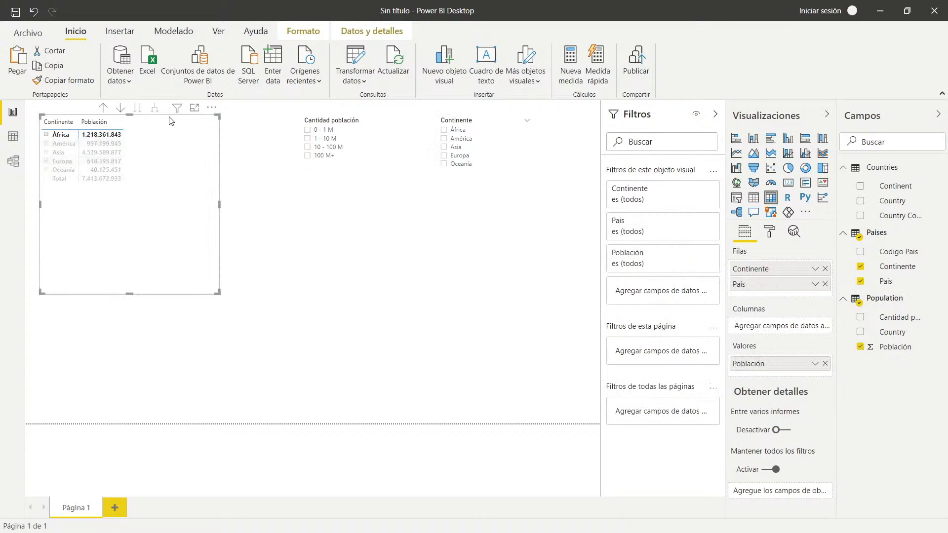
pyautogui.click(352, 221)
pyautogui.click(167, 154)
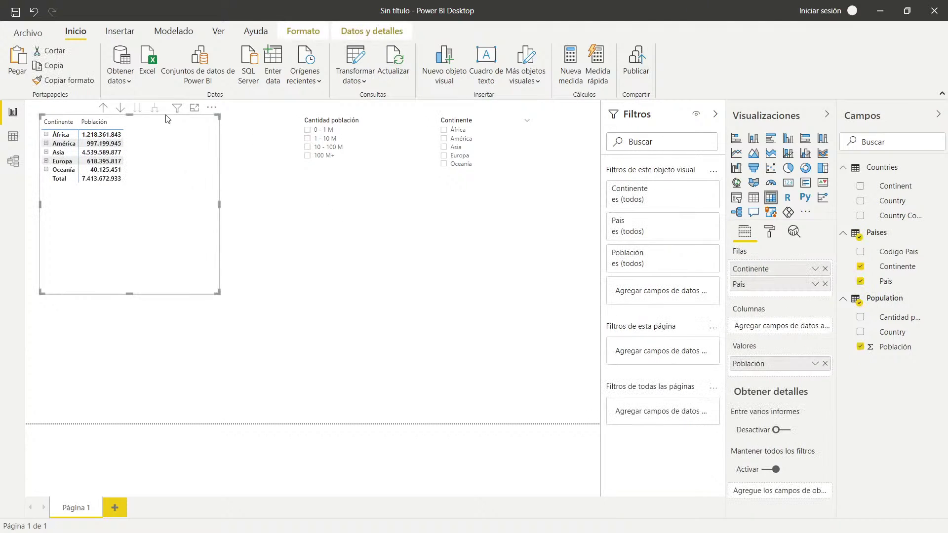
pyautogui.click(311, 134)
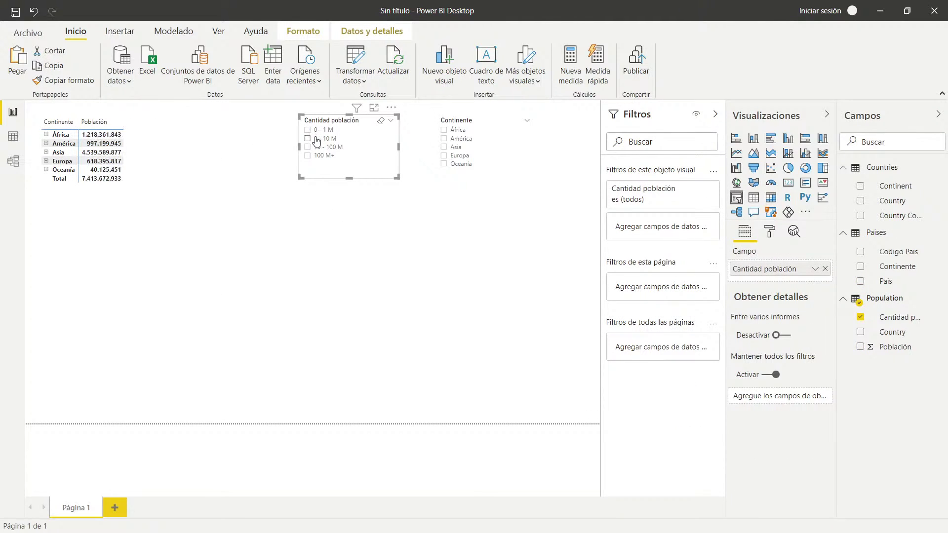
pyautogui.click(447, 130)
pyautogui.click(446, 131)
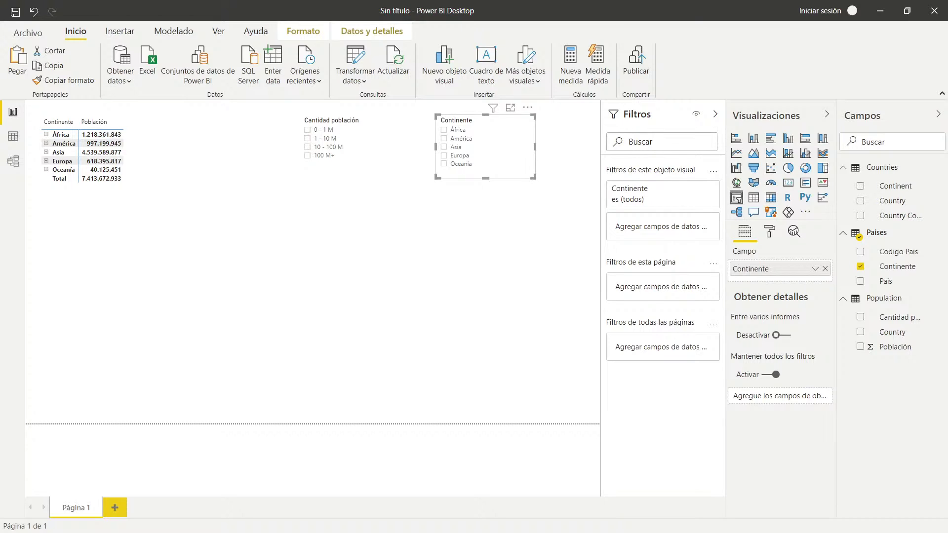
# Step: Sort the matrix by Continente, then expand and collapse África to check its countries
pyautogui.click(110, 186)
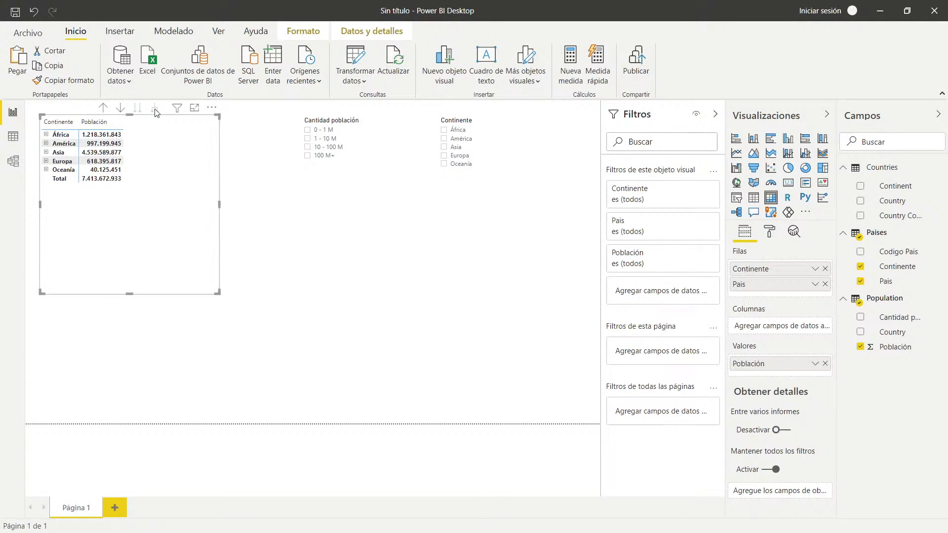
pyautogui.click(62, 122)
pyautogui.click(46, 135)
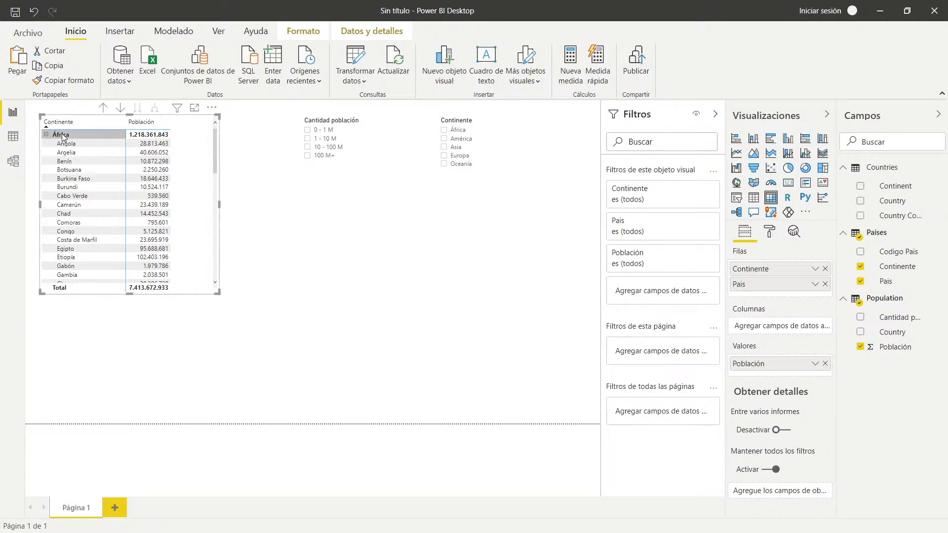
pyautogui.click(46, 134)
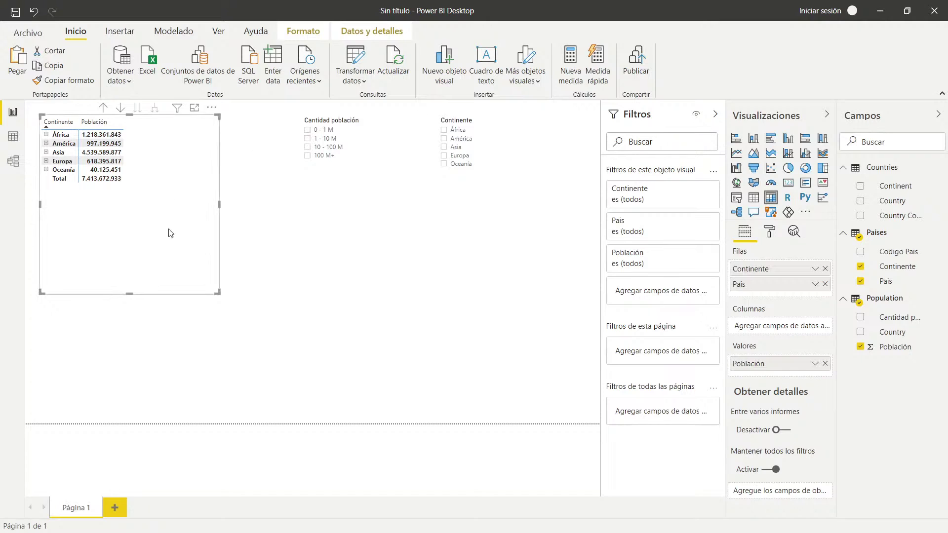
# Step: Filter the report to the 100 M+ range and expand África, América and Asia in the matrix to examine their countries
pyautogui.click(308, 156)
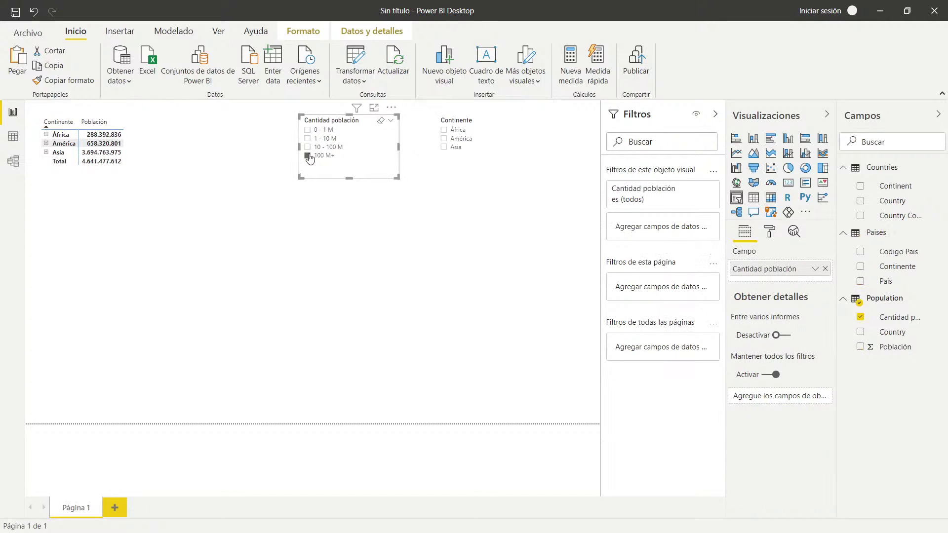
pyautogui.click(45, 135)
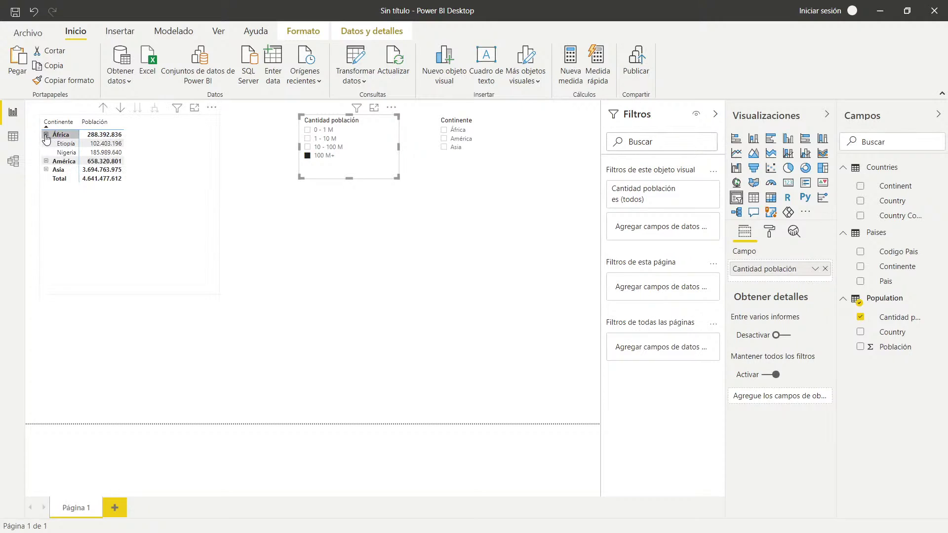
pyautogui.click(46, 162)
pyautogui.click(46, 196)
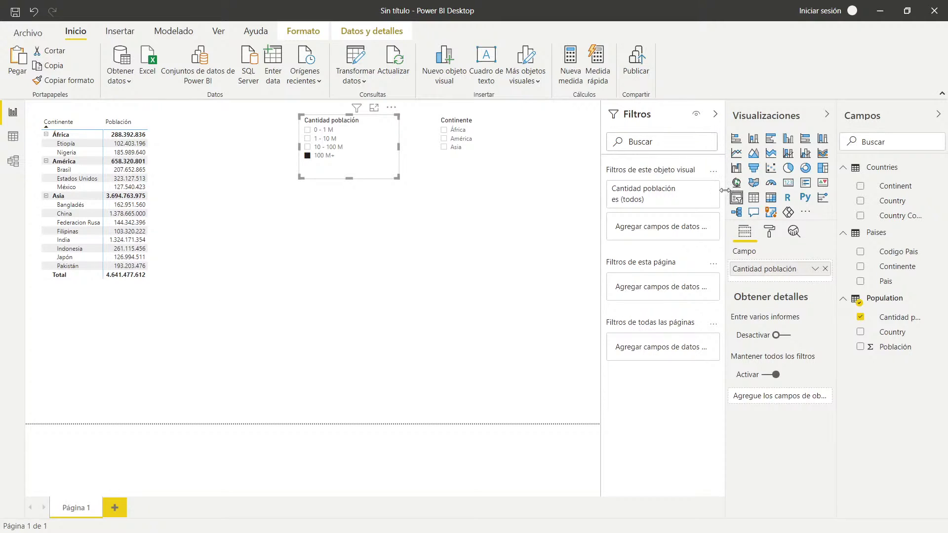
pyautogui.click(823, 168)
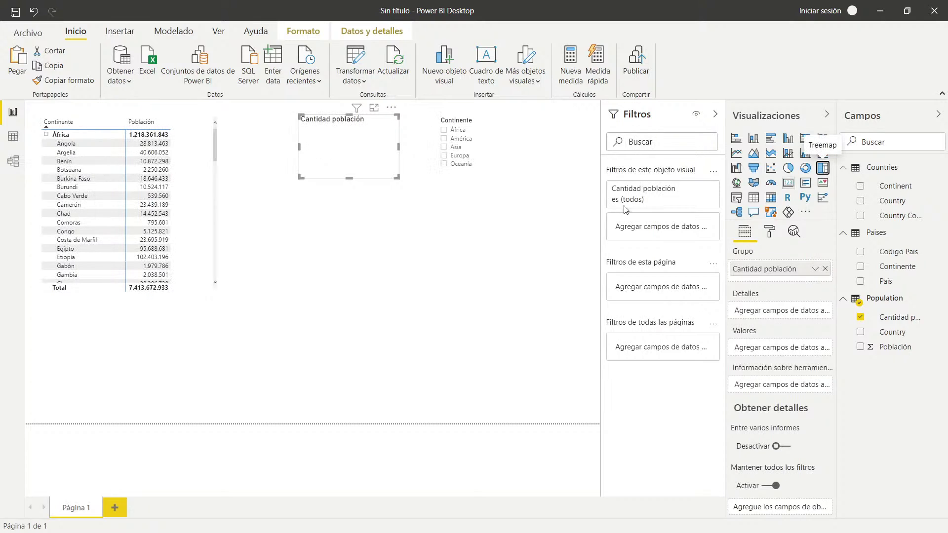
pyautogui.click(351, 230)
pyautogui.hotkey('ctrl', 'z')
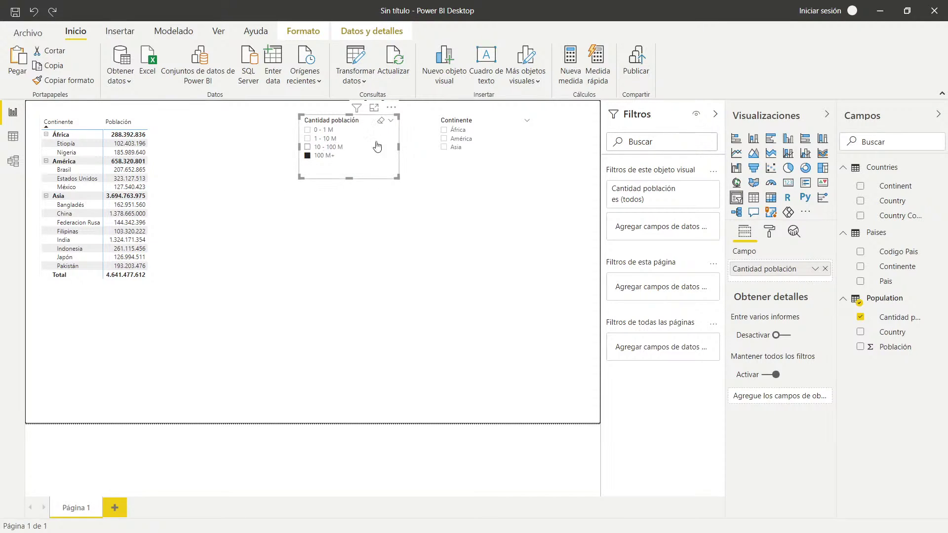
# Step: Add a treemap below the slicers with Pais as its group and the average of Población as its values
pyautogui.click(455, 239)
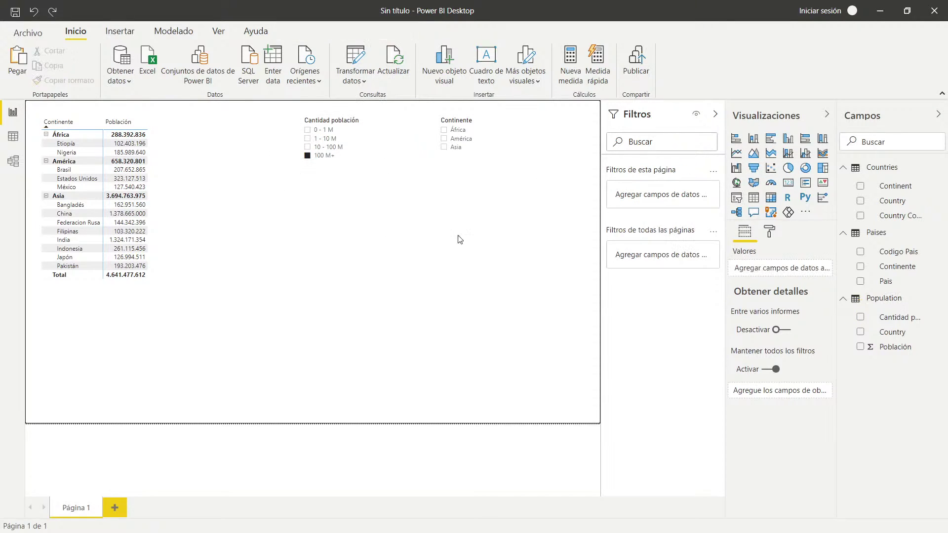
pyautogui.click(823, 168)
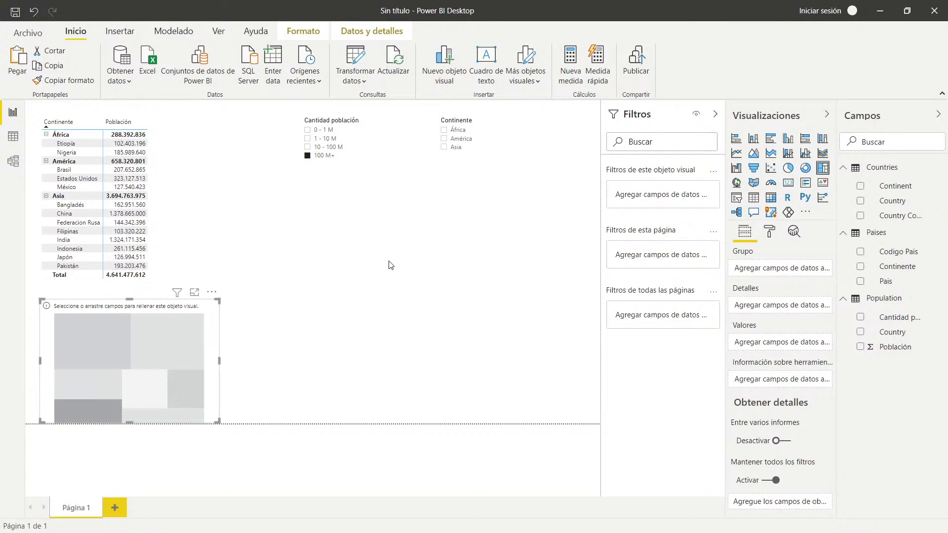
pyautogui.moveTo(144, 333); pyautogui.dragTo(431, 221)
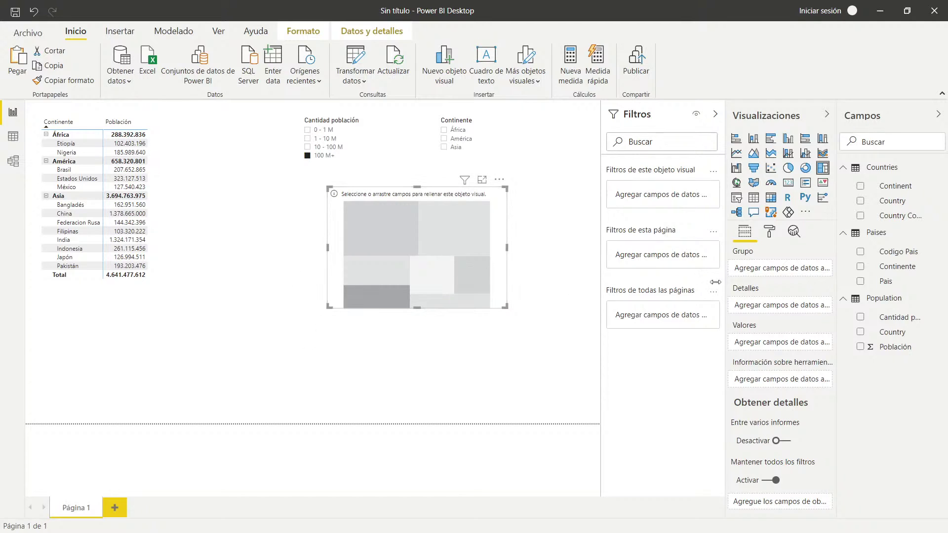
pyautogui.moveTo(887, 281); pyautogui.dragTo(756, 271)
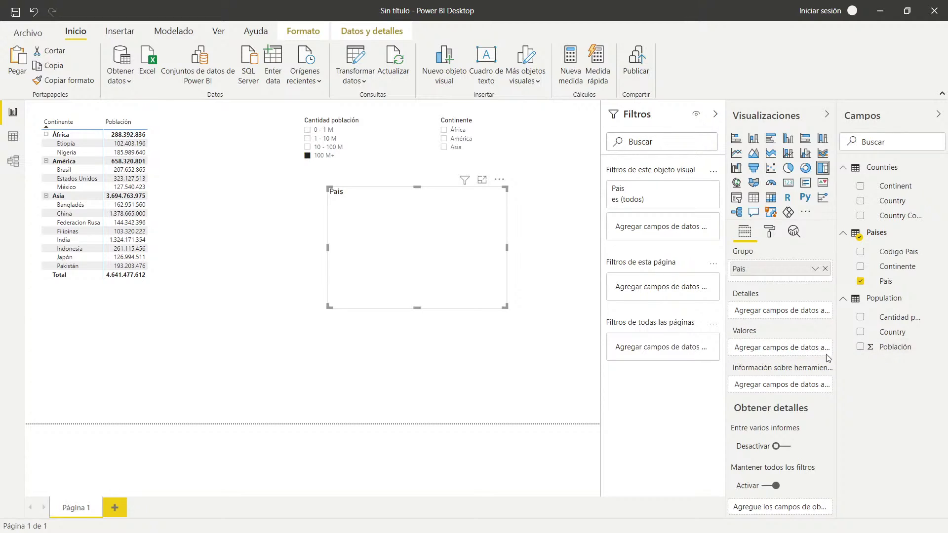
pyautogui.moveTo(891, 347); pyautogui.dragTo(779, 336)
pyautogui.moveTo(880, 350); pyautogui.dragTo(767, 355)
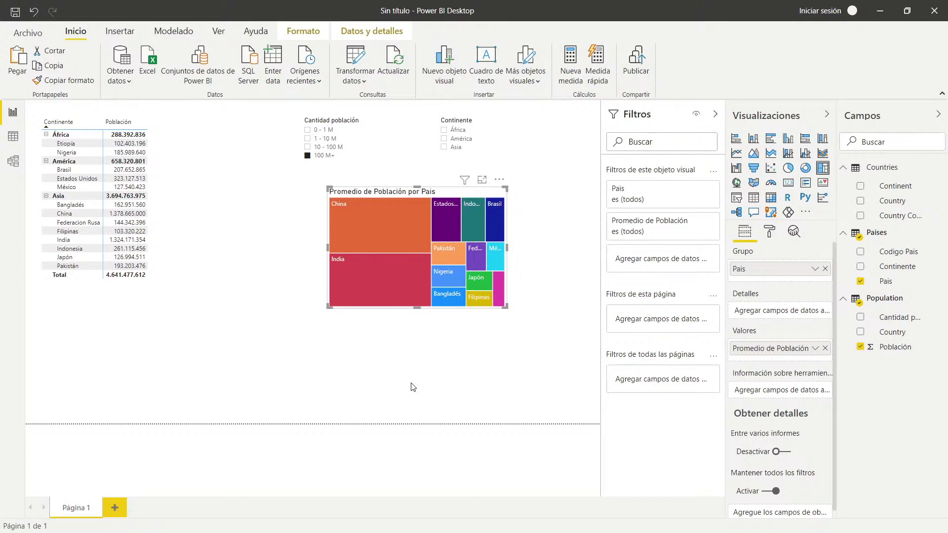
# Step: Enlarge the treemap and reposition it to fill the space beside the matrix and below the slicers
pyautogui.moveTo(505, 307); pyautogui.dragTo(599, 410)
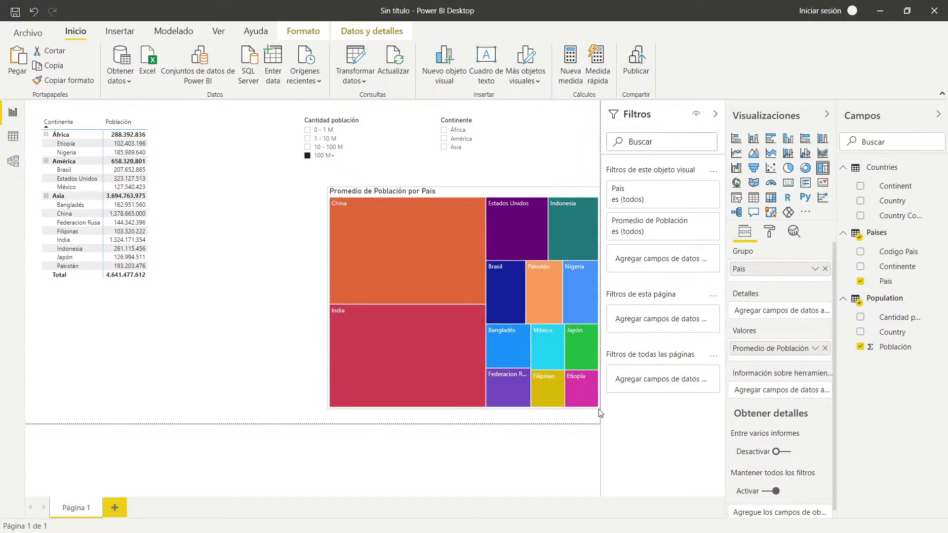
pyautogui.moveTo(430, 196); pyautogui.dragTo(348, 187)
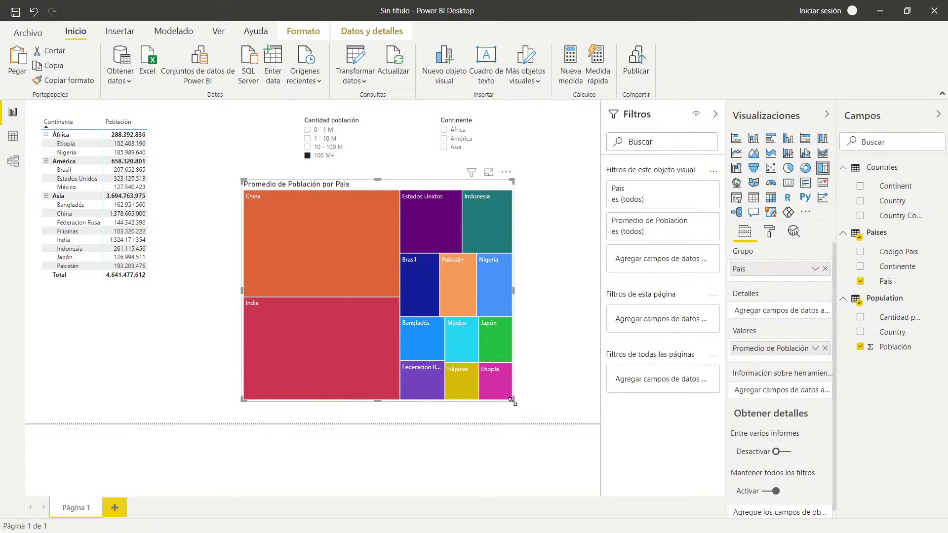
pyautogui.moveTo(512, 401); pyautogui.dragTo(569, 416)
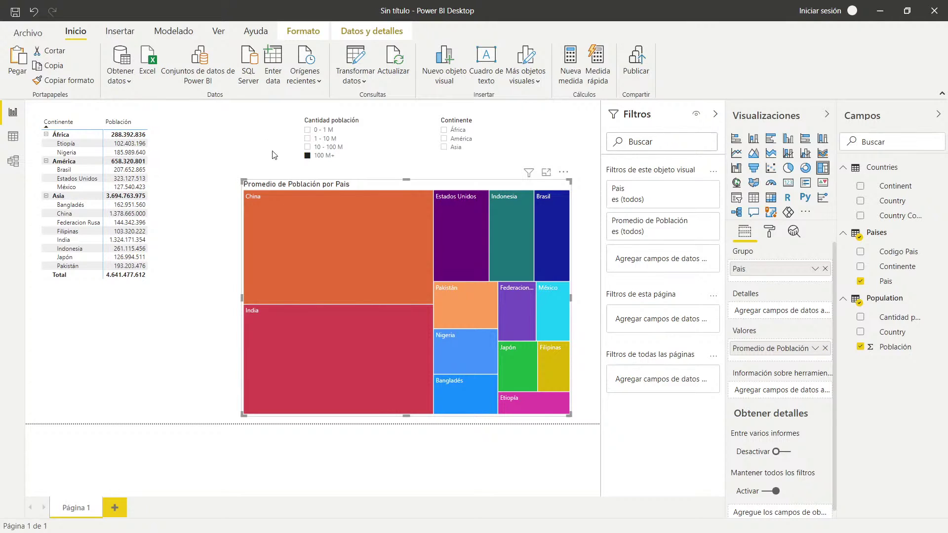
# Step: Clear the 100 M+ filter, then filter by Asia and 100 M+ together to examine the matrix and treemap
pyautogui.click(307, 156)
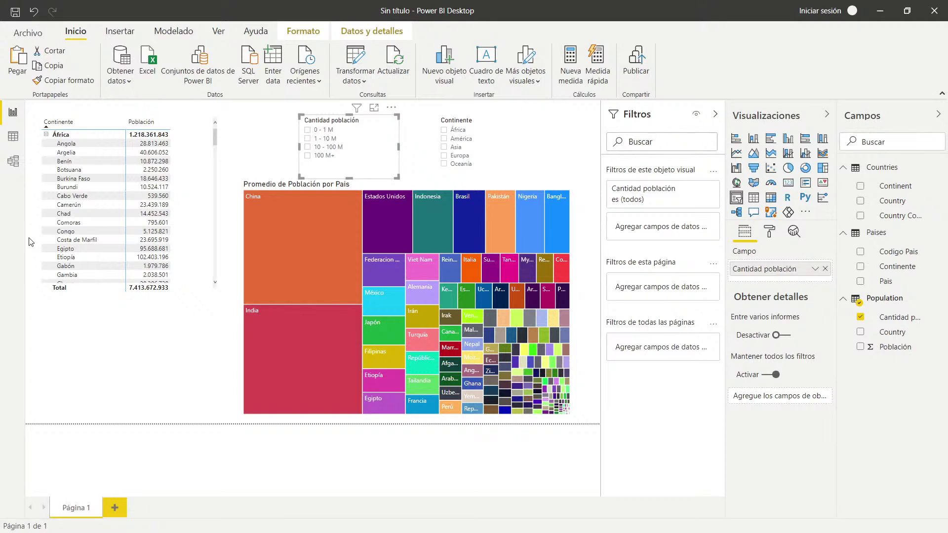
pyautogui.click(444, 147)
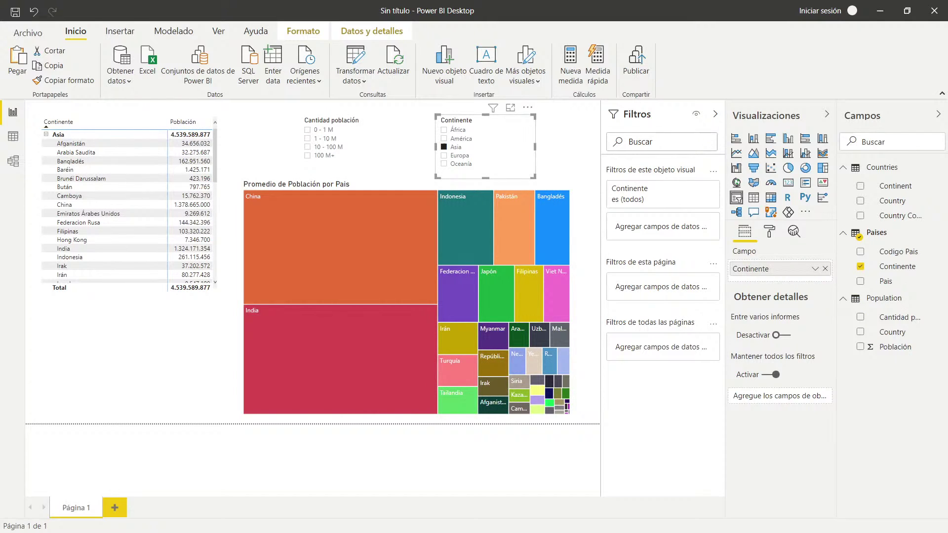
pyautogui.click(307, 155)
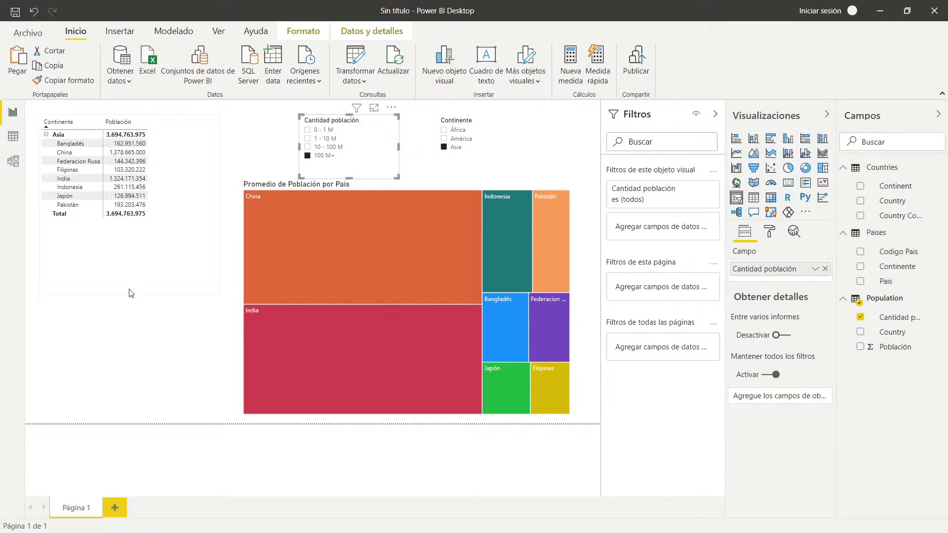
pyautogui.moveTo(484, 209)
pyautogui.moveTo(420, 244)
# Step: Clear the Asia and 100 M+ filters, then view the 0 - 1 M range for África and for América
pyautogui.click(443, 148)
pyautogui.click(307, 155)
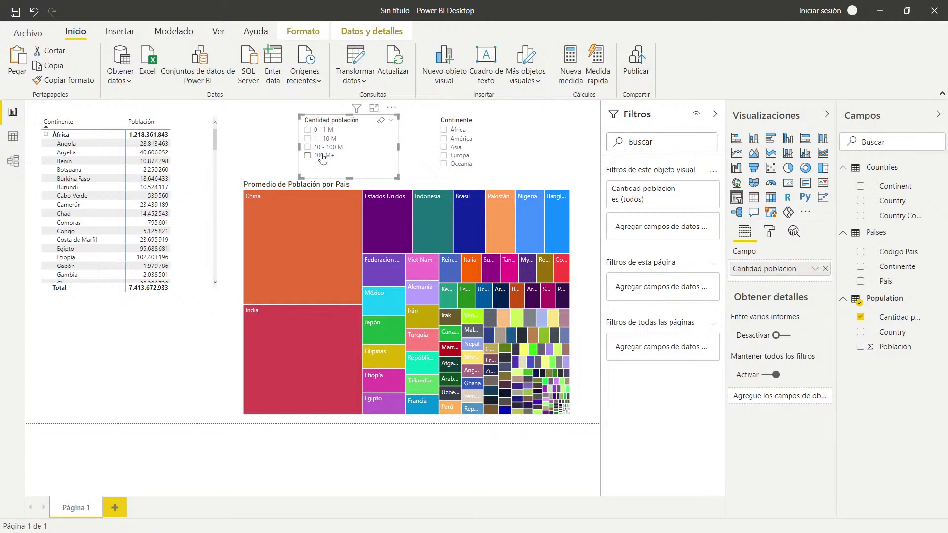
pyautogui.click(307, 129)
pyautogui.click(444, 131)
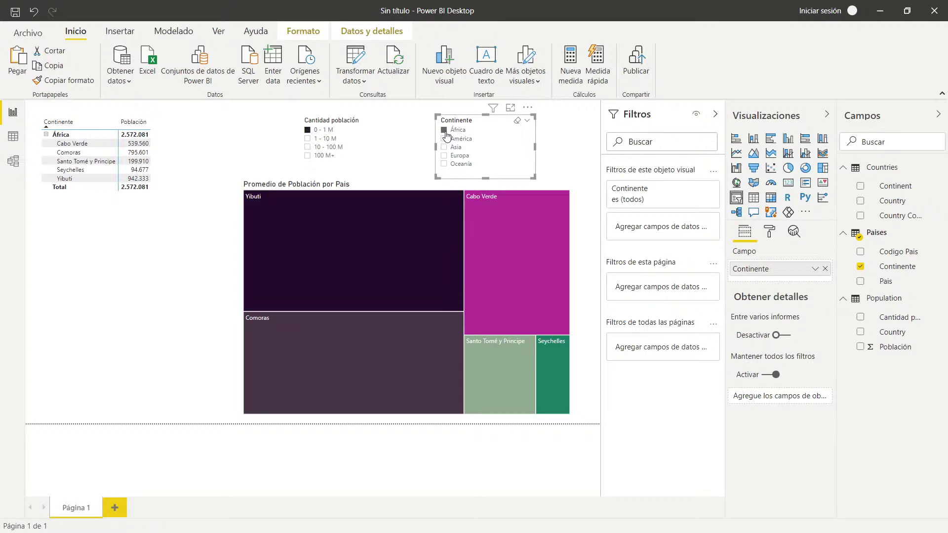
pyautogui.click(443, 130)
pyautogui.click(444, 139)
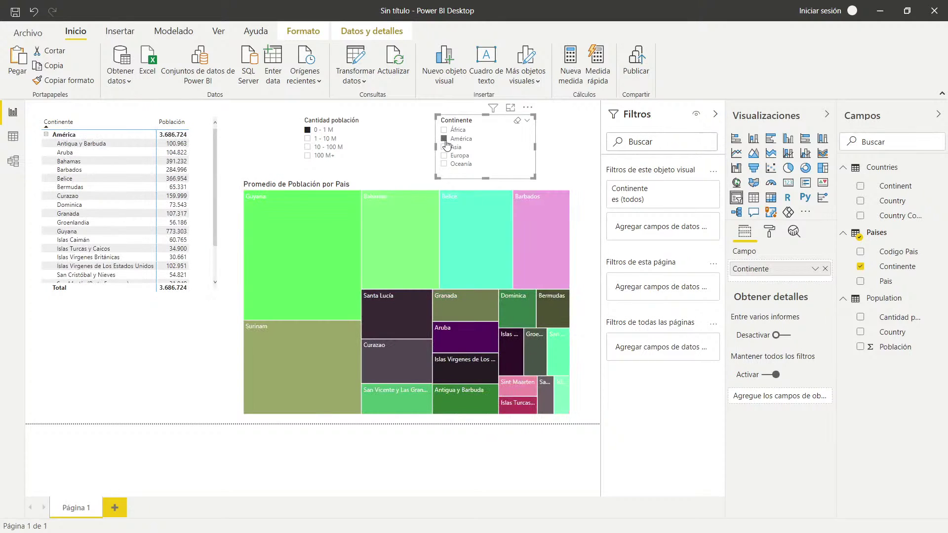